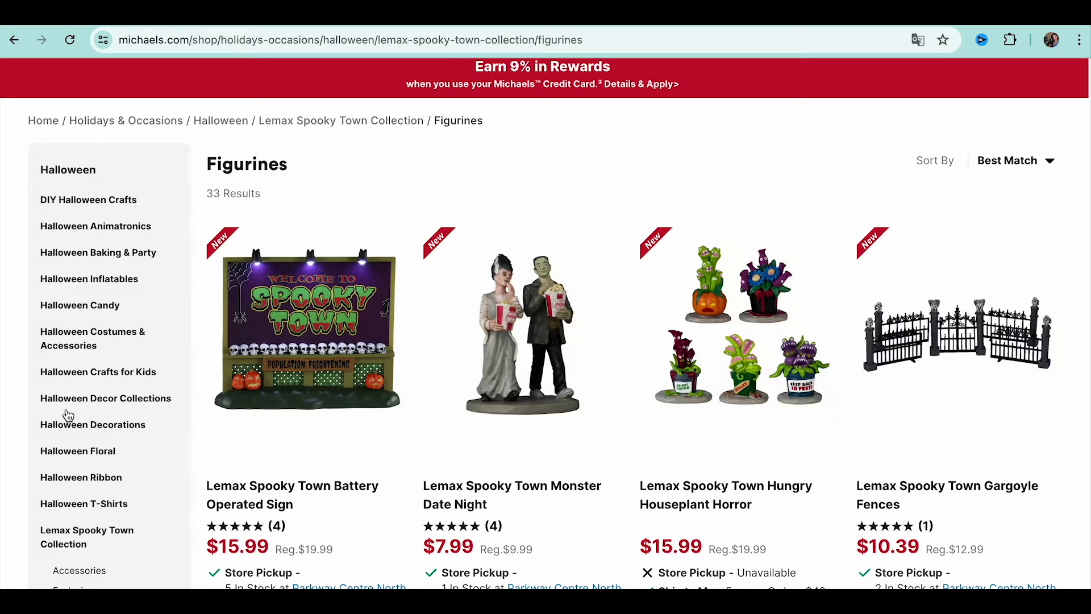
# Look through the Lemax Spooky Town figurines for Halloween theme ideas
pyautogui.scroll(-1, 163, 534)
pyautogui.scroll(-15, 318, 495)
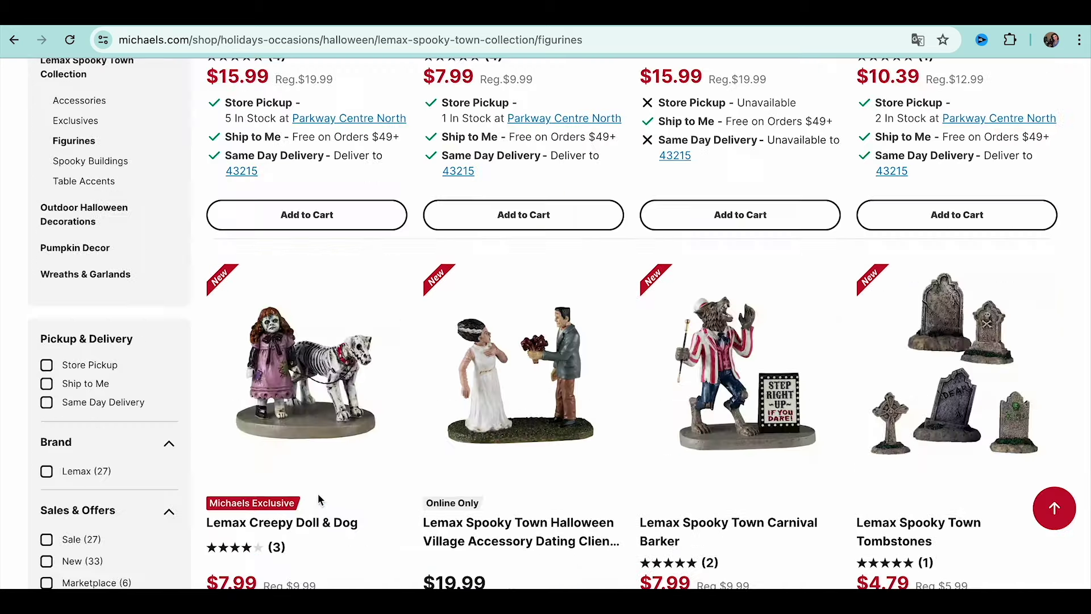
pyautogui.scroll(-9, 320, 501)
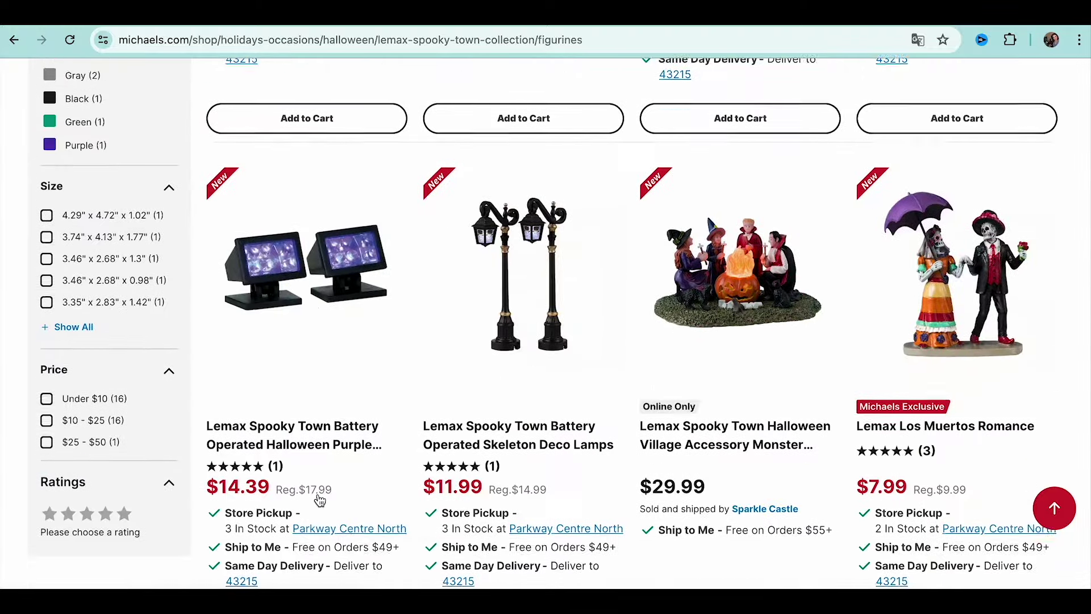
pyautogui.scroll(-20, 320, 500)
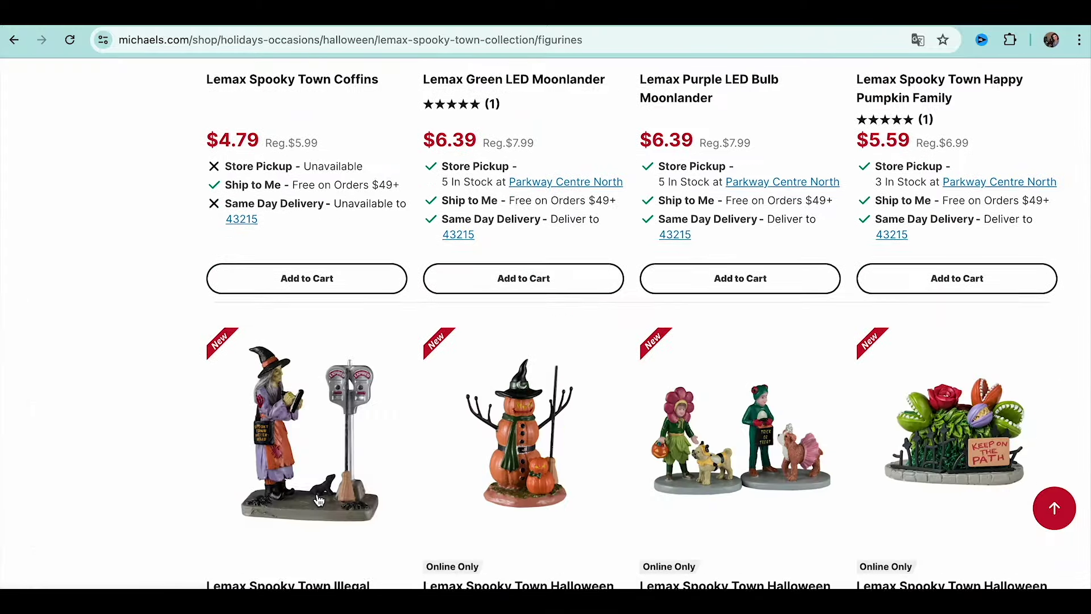
pyautogui.scroll(20, 319, 499)
pyautogui.scroll(20, 319, 500)
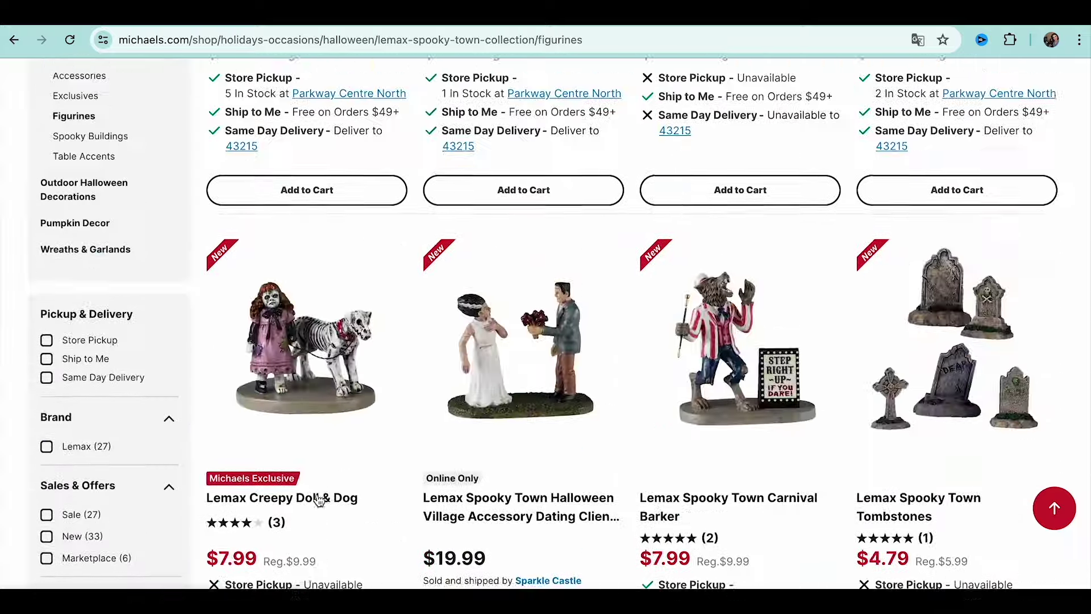
# Go back to the Halloween Decorations category and examine its new tabletop, pumpkin, ghost and skeleton products
pyautogui.hotkey('alt', 'Left')
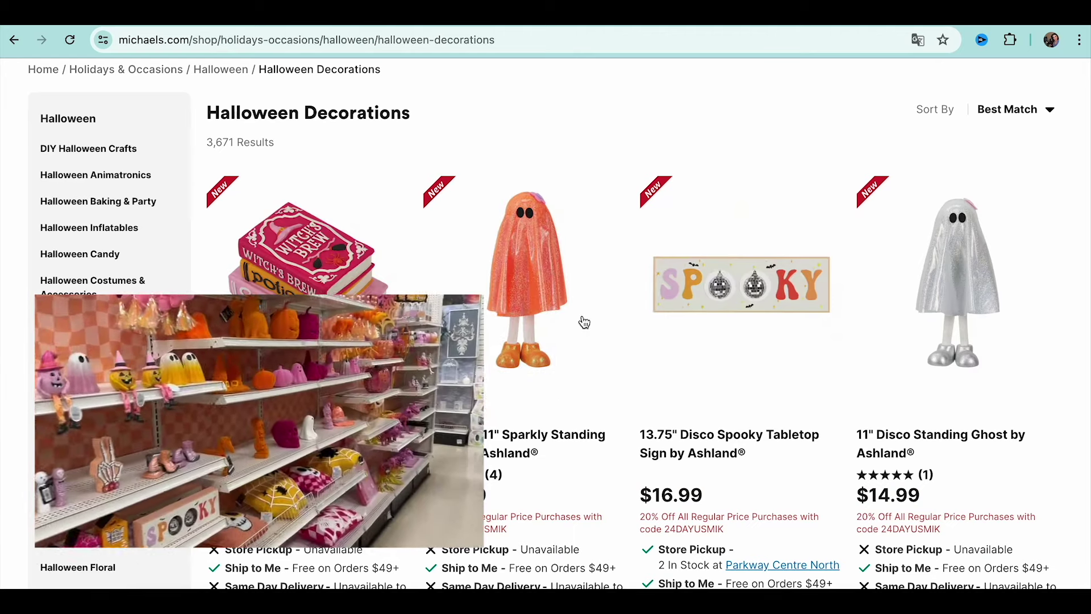
pyautogui.scroll(-10, 634, 394)
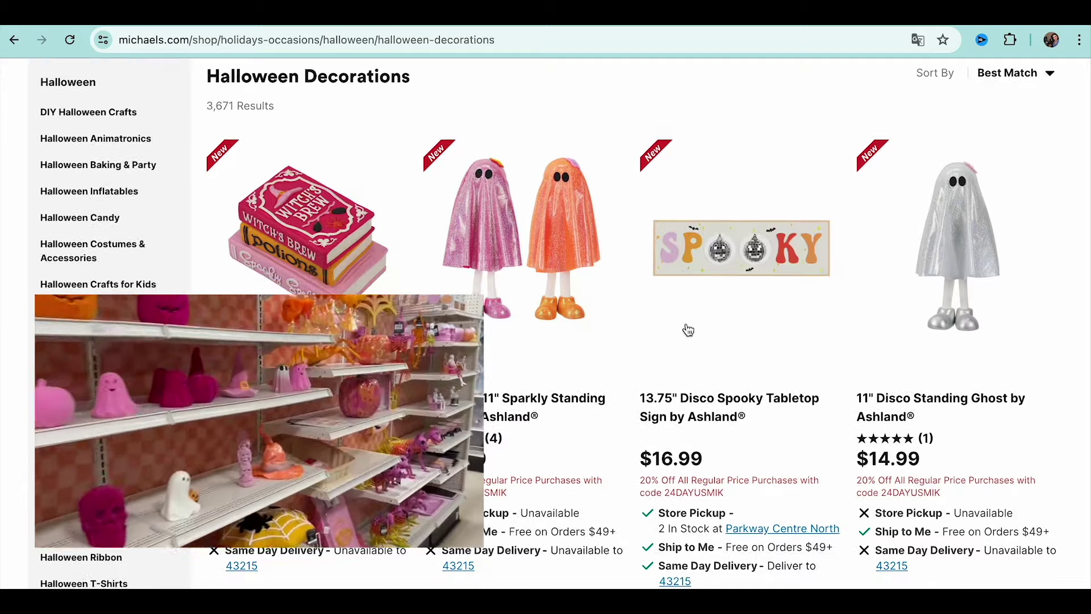
pyautogui.scroll(-15, 743, 450)
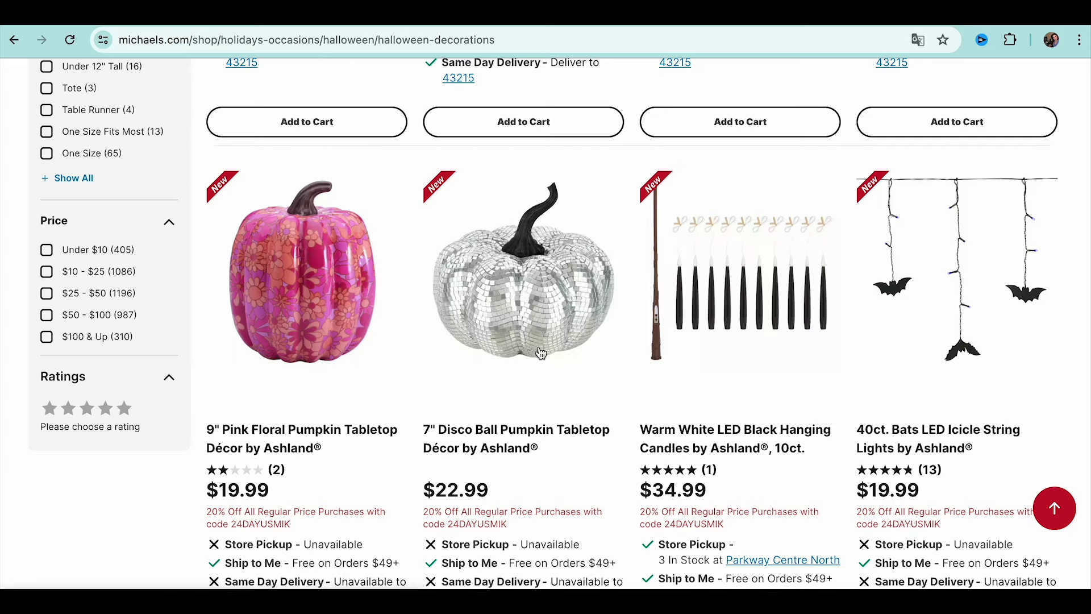
pyautogui.scroll(-15, 541, 353)
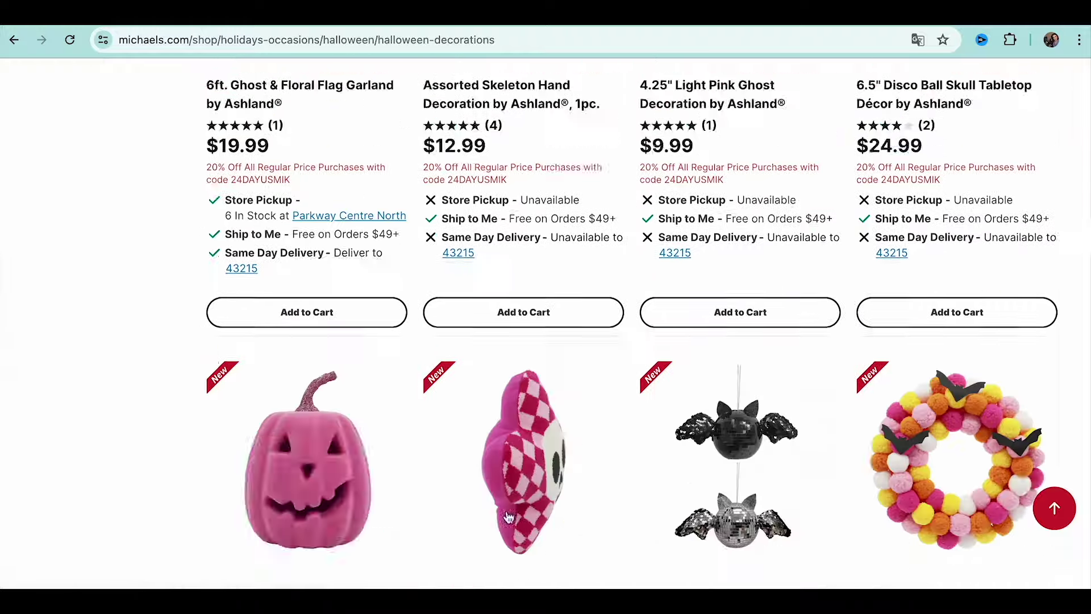
pyautogui.scroll(-6, 627, 387)
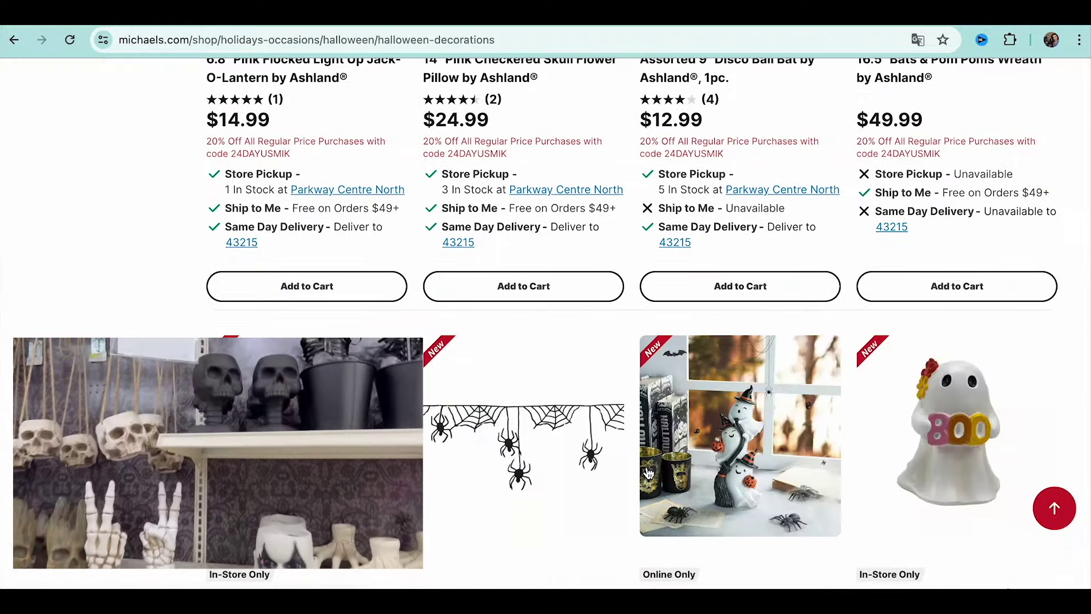
pyautogui.scroll(3, 648, 473)
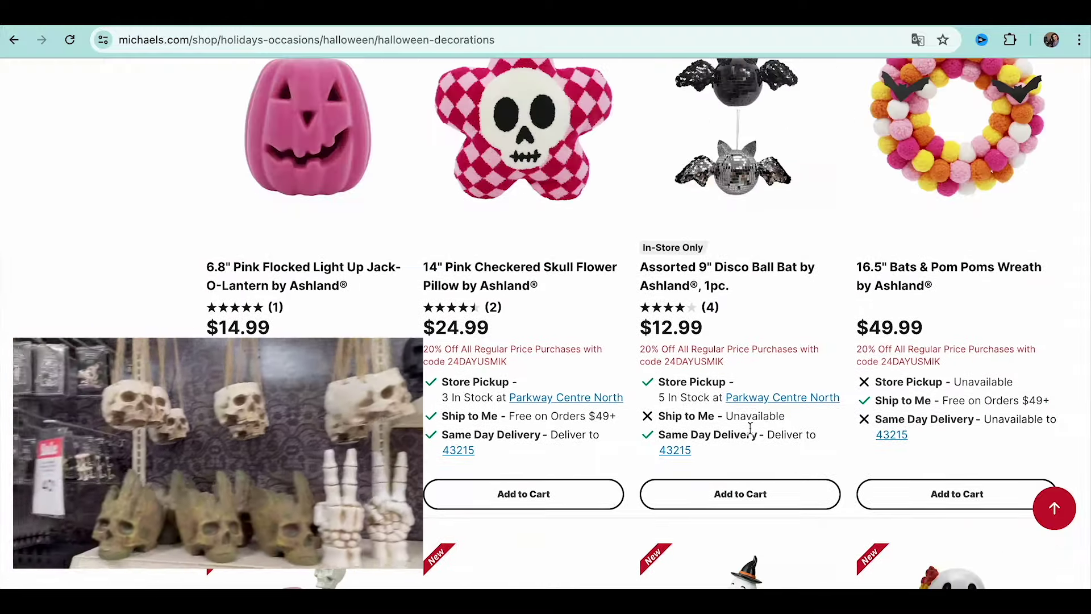
pyautogui.scroll(-2, 751, 428)
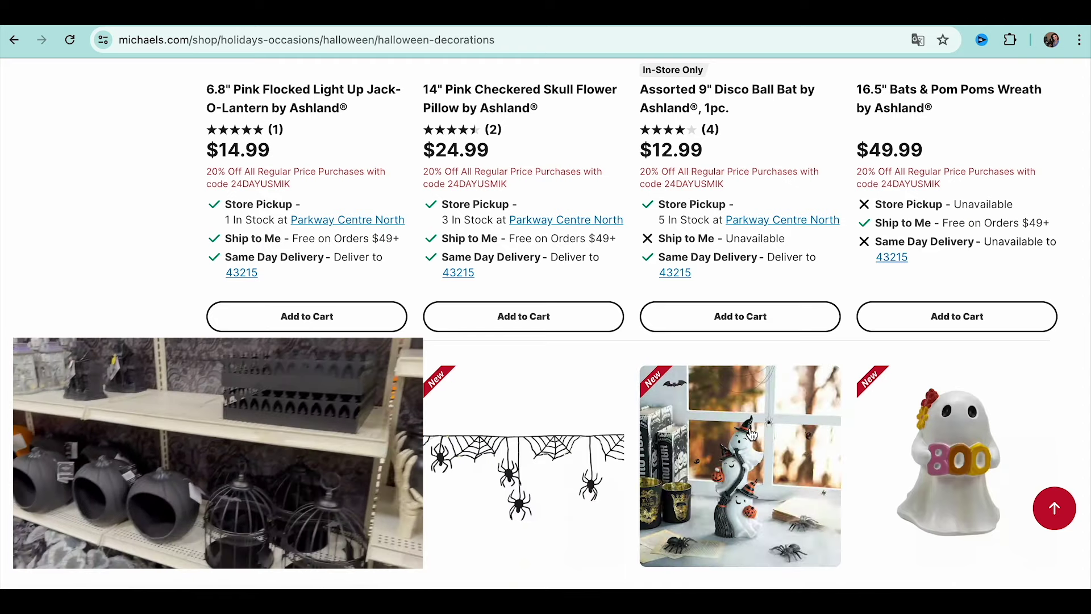
pyautogui.scroll(-2, 752, 434)
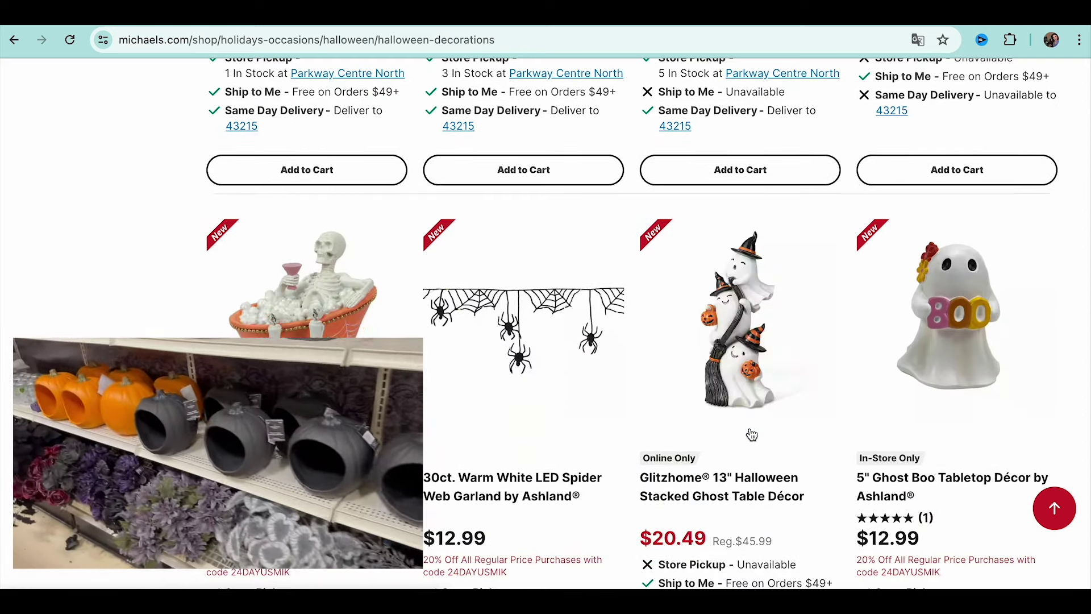
pyautogui.scroll(-7, 751, 434)
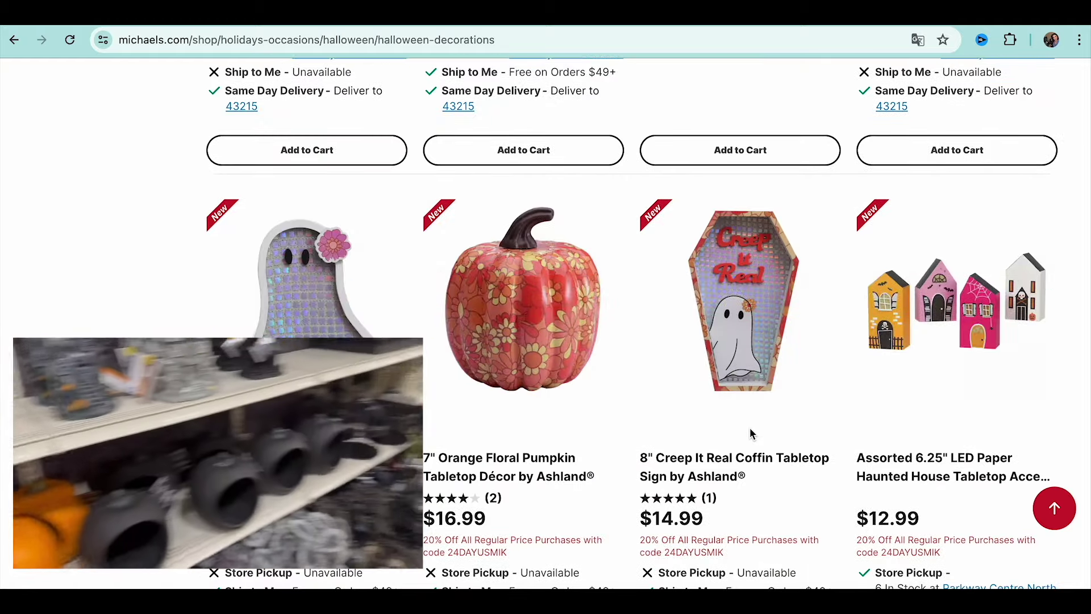
pyautogui.scroll(-6, 750, 433)
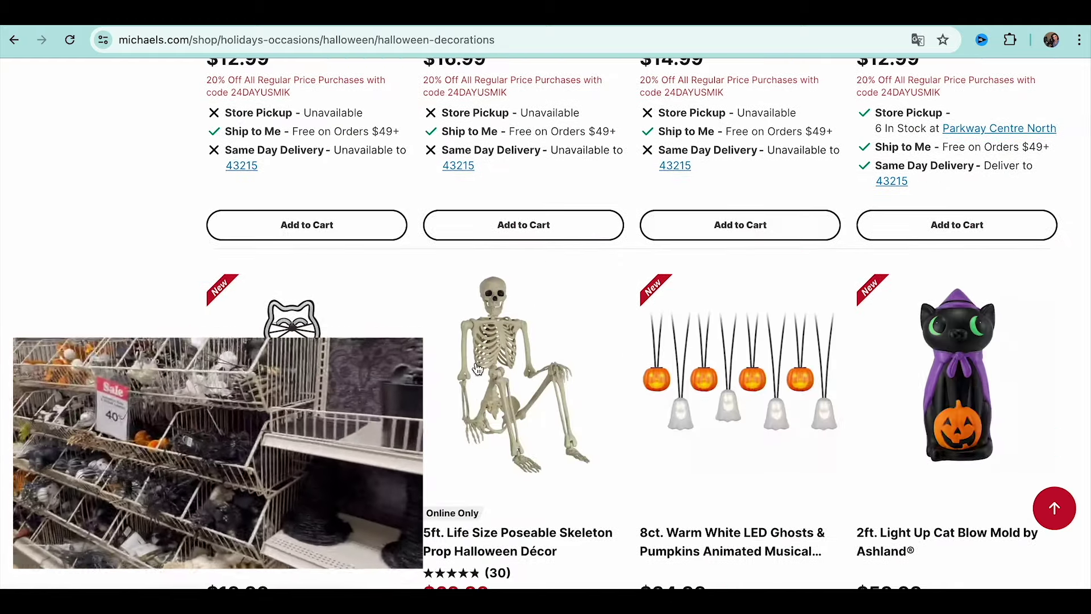
# Open the Halloween Trees & Ornaments category and look over its first products
pyautogui.scroll(15, 500, 328)
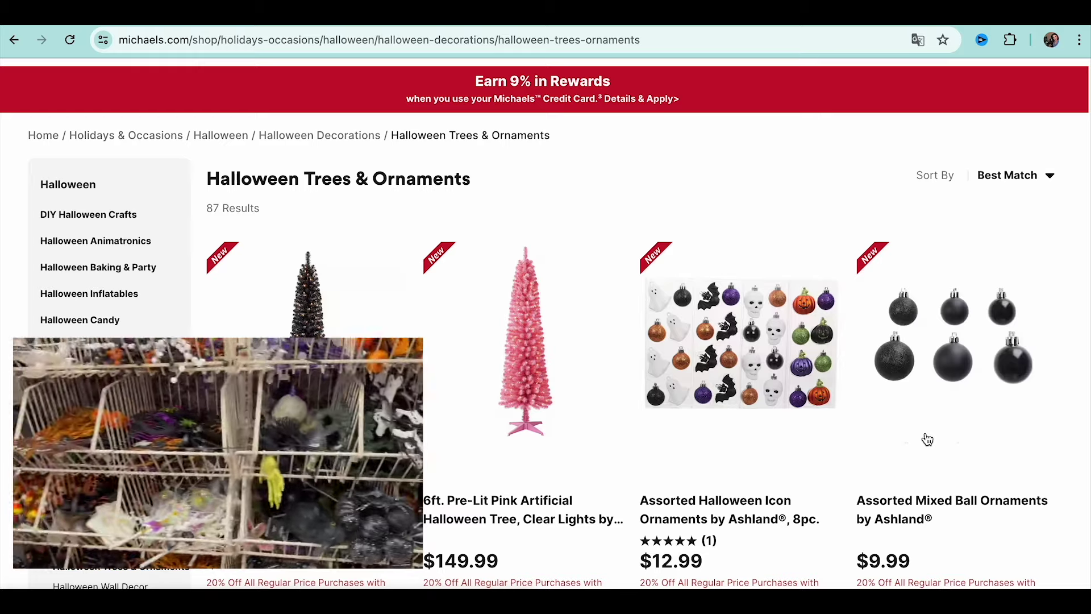
pyautogui.scroll(-2, 927, 440)
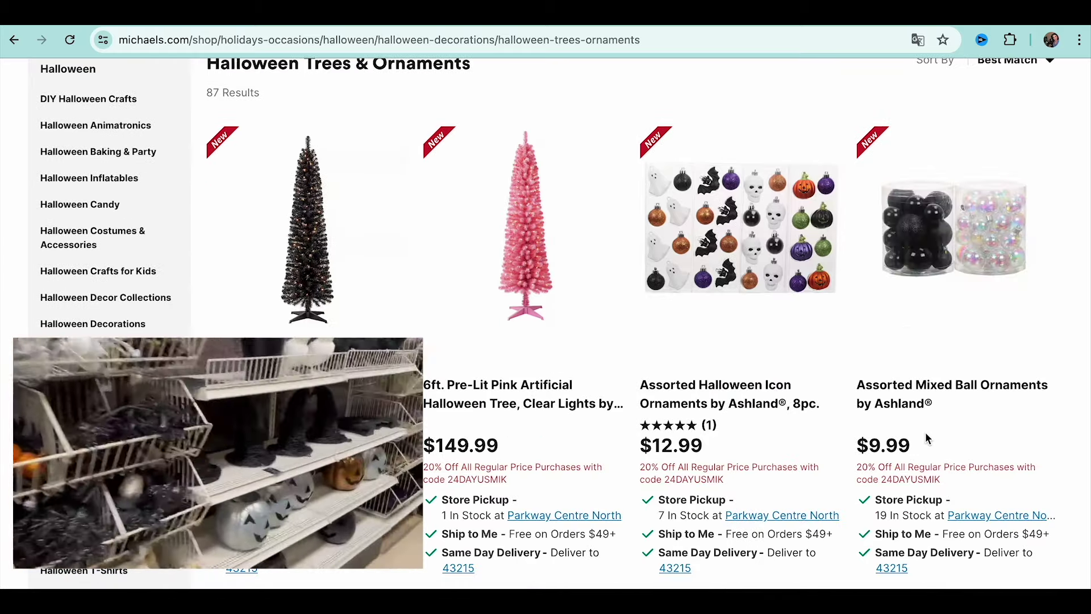
pyautogui.scroll(-2, 926, 437)
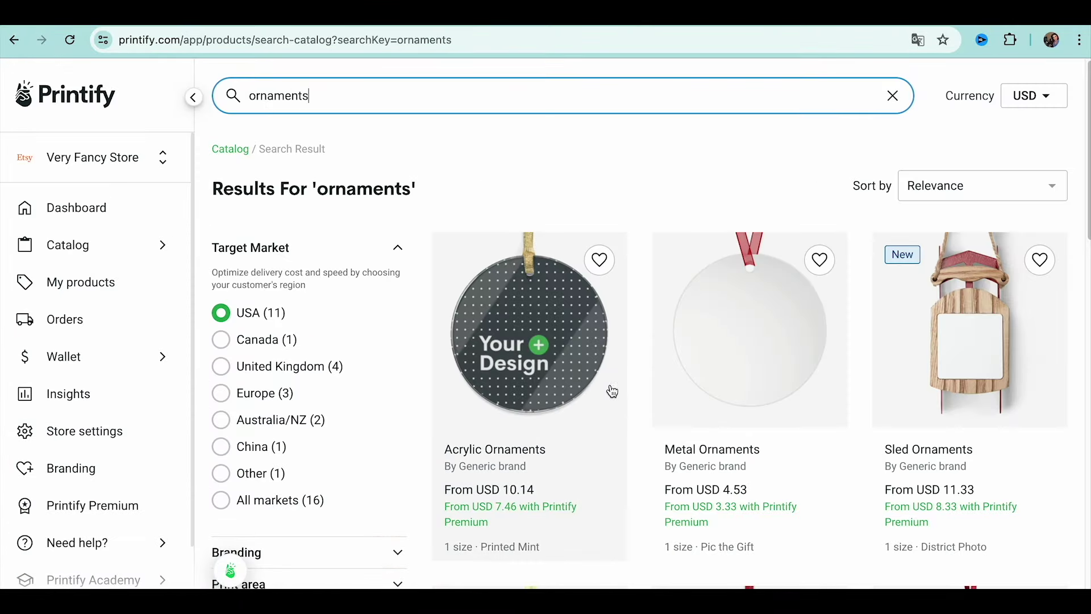
# Switch to Printify and look through the catalog products found for "ornaments" in the USA market
pyautogui.scroll(-2, 703, 317)
pyautogui.scroll(-10, 702, 317)
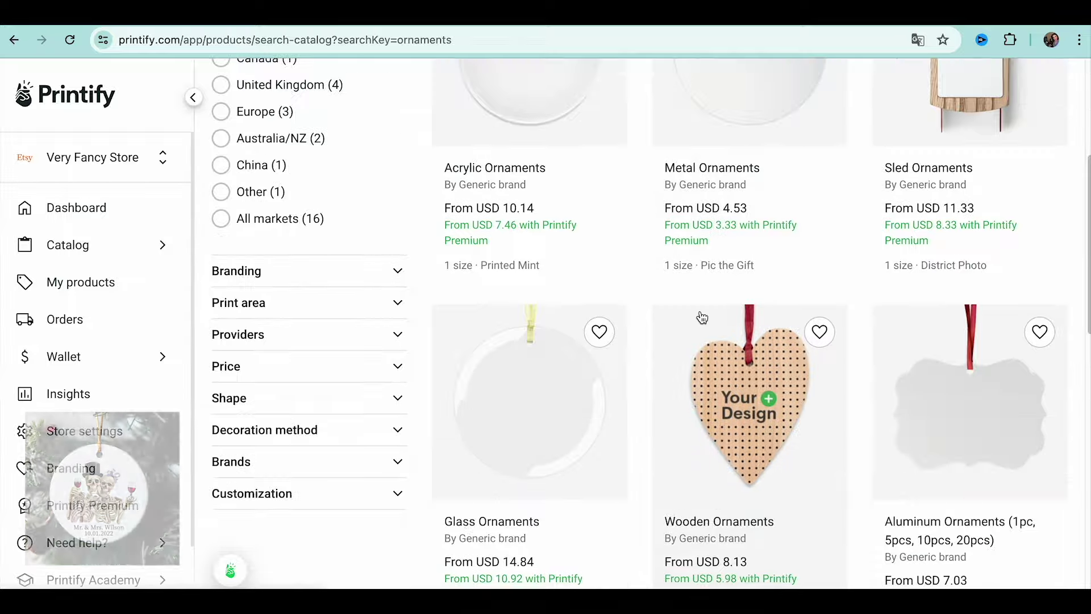
pyautogui.scroll(-6, 703, 317)
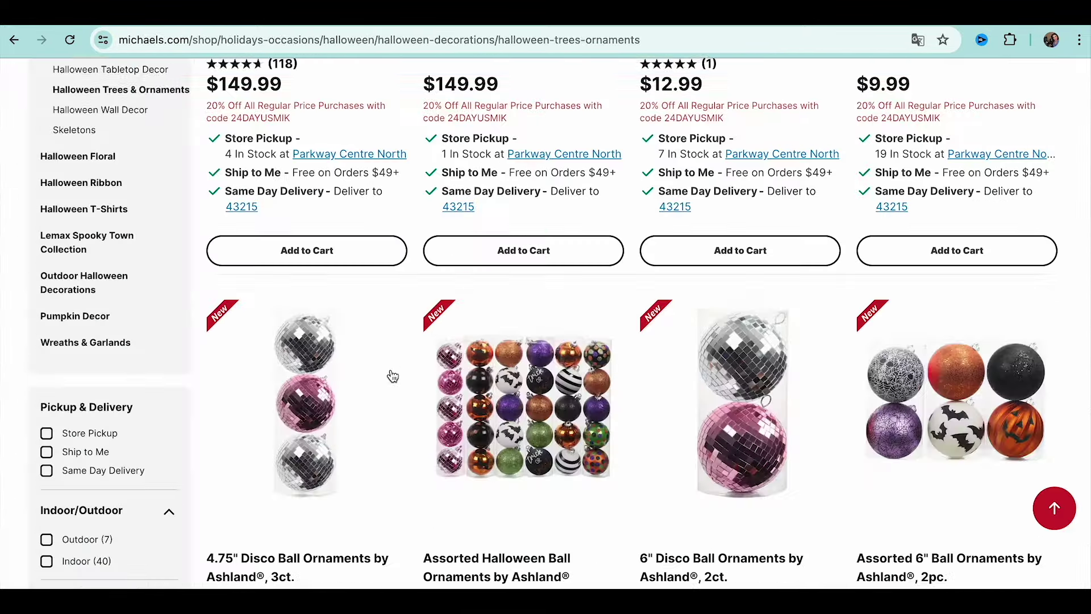
# Switch back to Michaels and examine the ball ornaments and trees listed under Halloween Trees & Ornaments
pyautogui.scroll(-2, 391, 375)
pyautogui.scroll(-2, 392, 376)
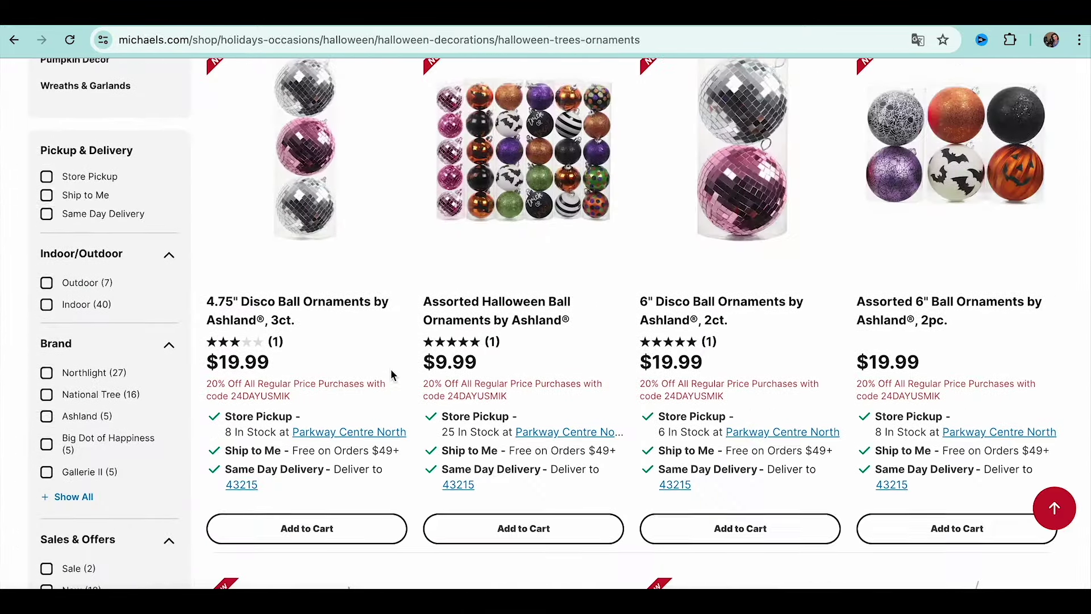
pyautogui.scroll(-4, 392, 370)
pyautogui.scroll(-3, 393, 367)
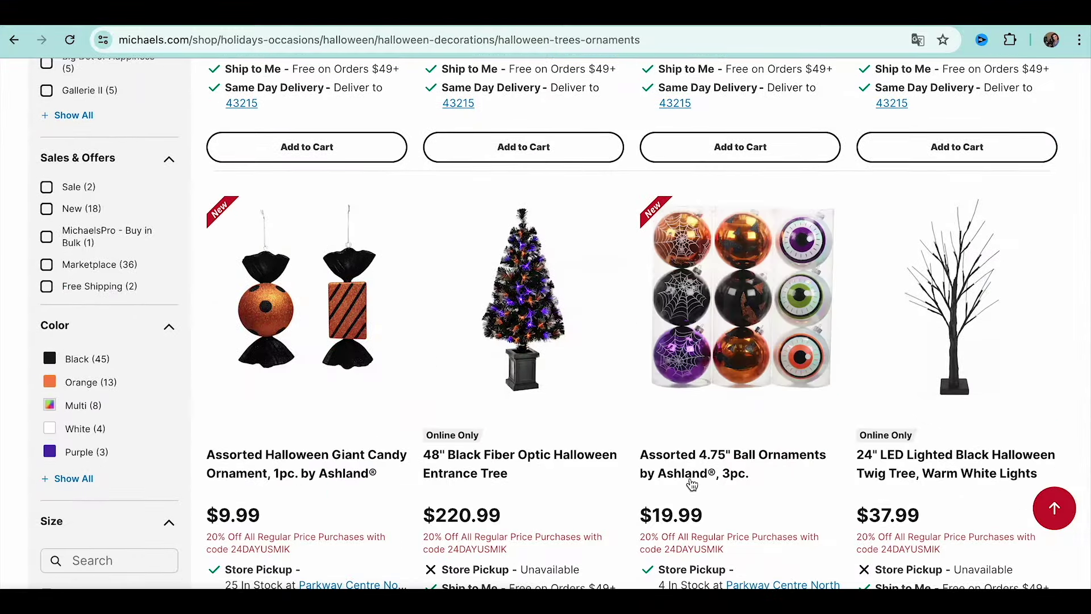
pyautogui.scroll(-9, 692, 485)
pyautogui.scroll(-4, 692, 485)
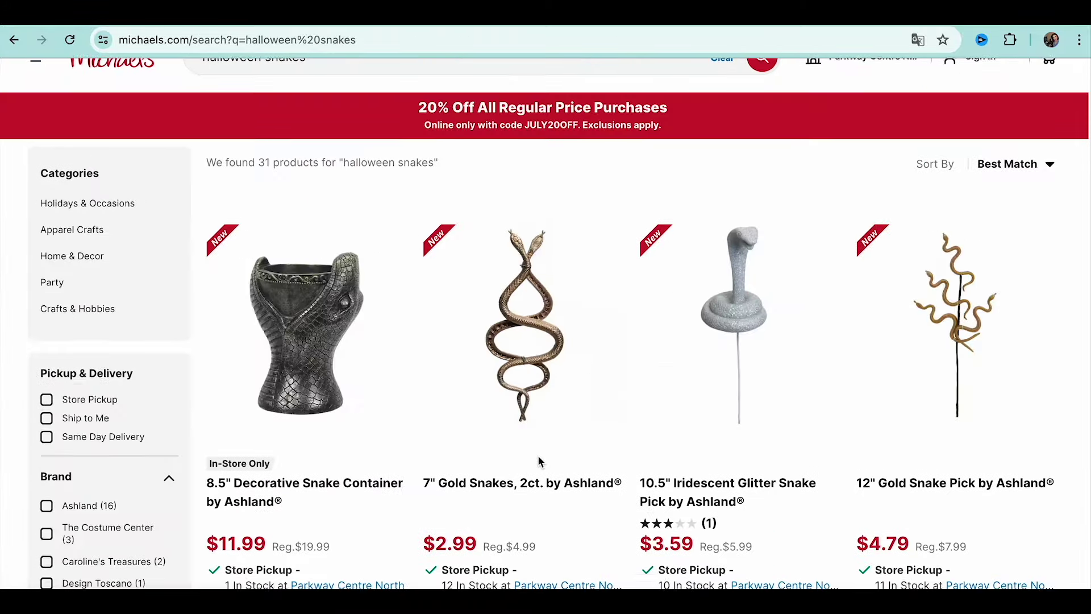
# Look through the Michaels products found for "halloween snakes" to see how the snake motif is used
pyautogui.scroll(-2, 538, 455)
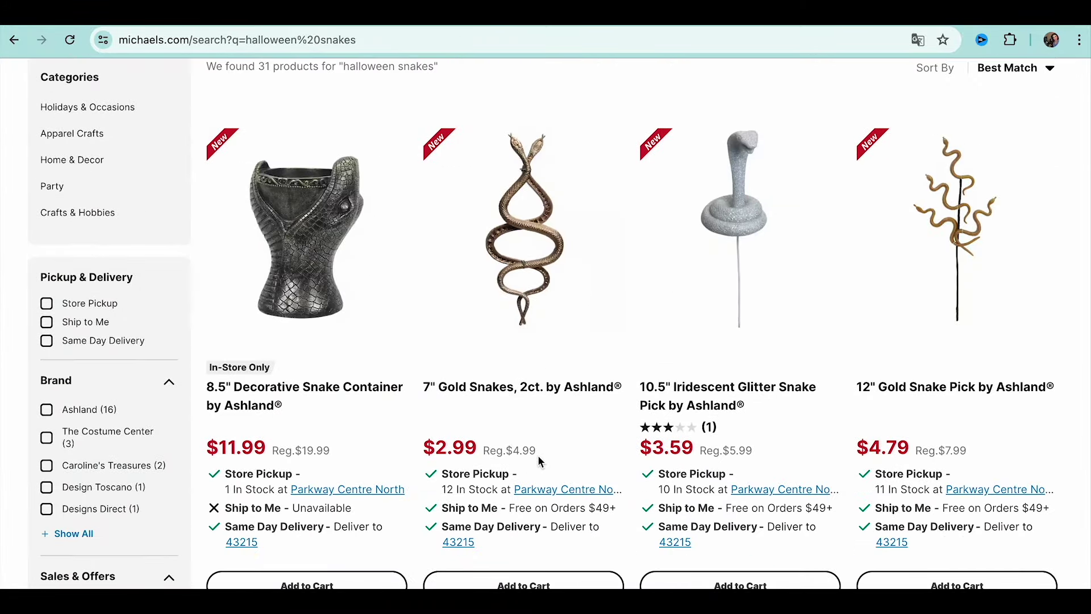
pyautogui.scroll(-1, 538, 454)
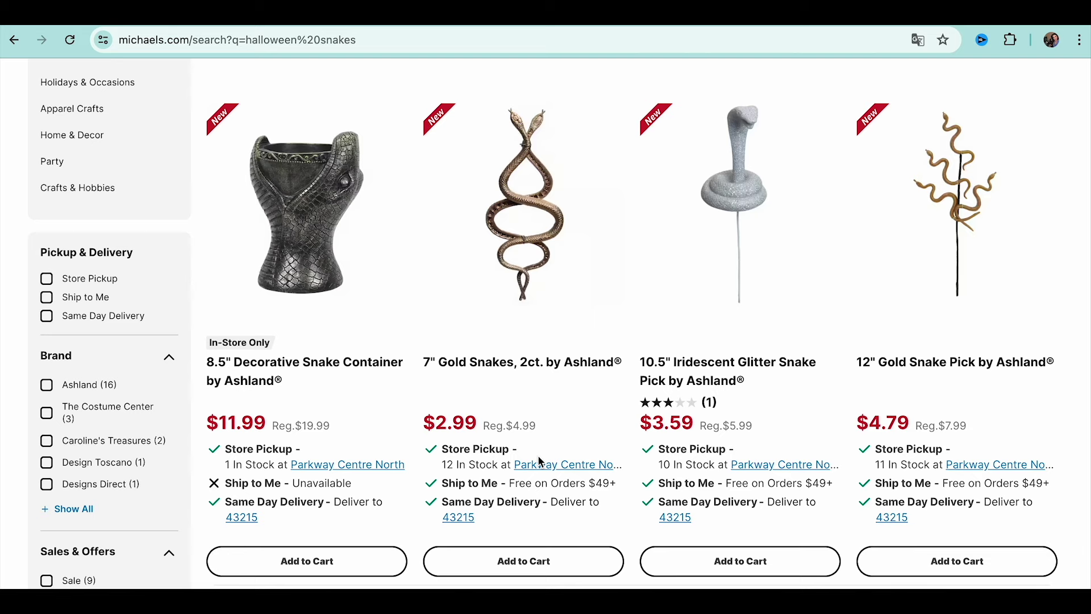
pyautogui.scroll(-8, 539, 460)
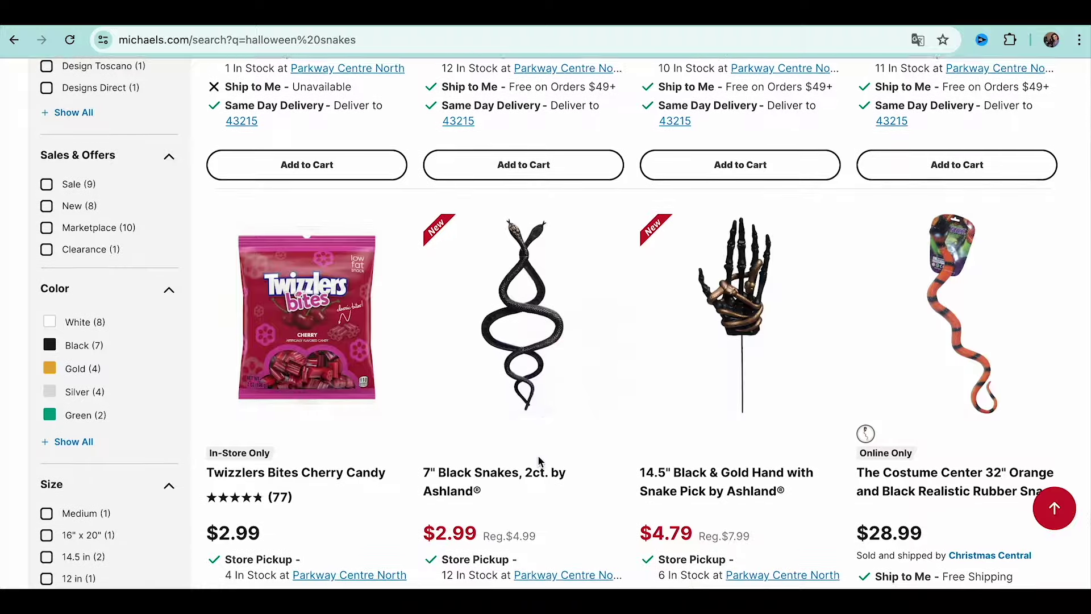
pyautogui.scroll(-20, 539, 461)
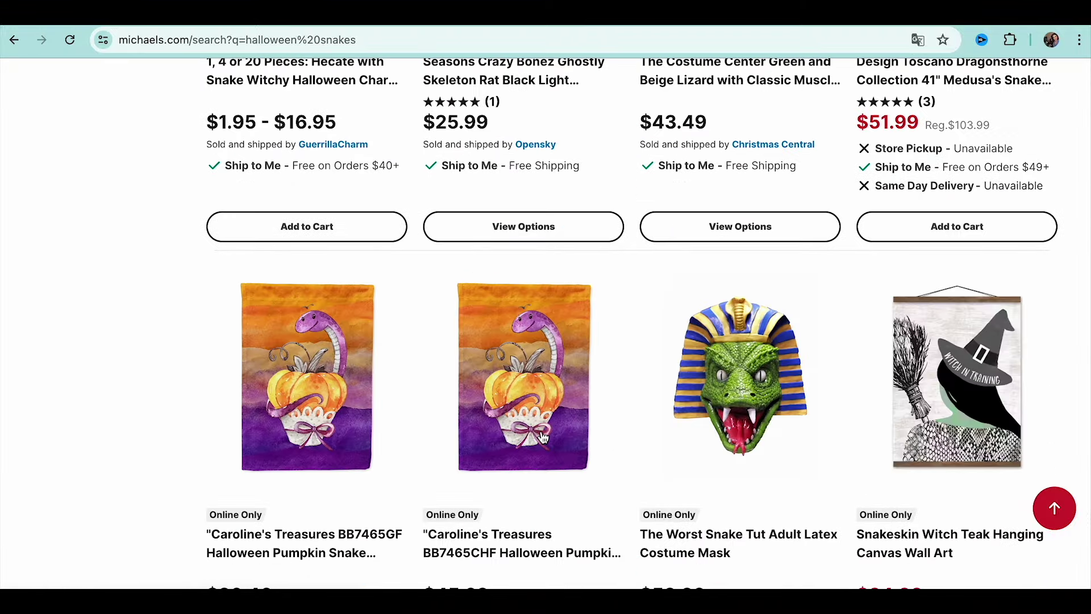
pyautogui.scroll(-8, 541, 432)
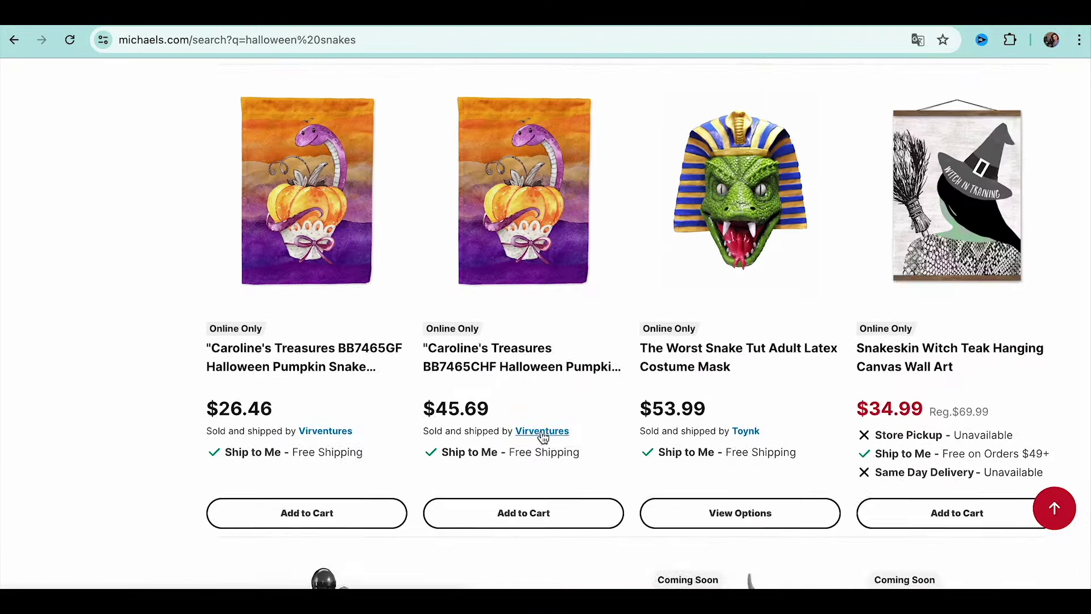
pyautogui.scroll(-1, 540, 420)
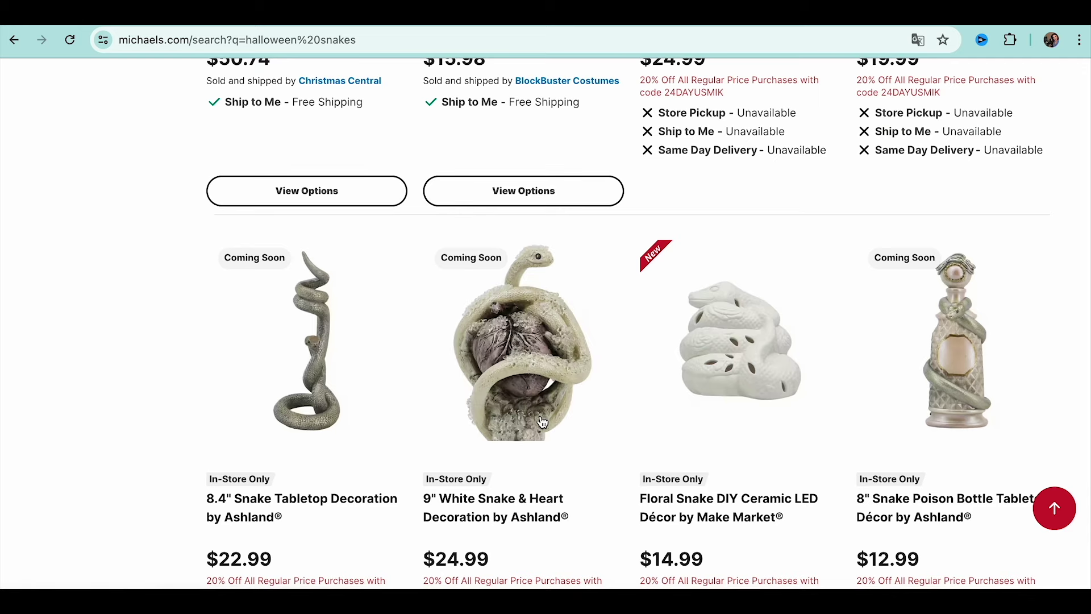
pyautogui.scroll(-6, 541, 422)
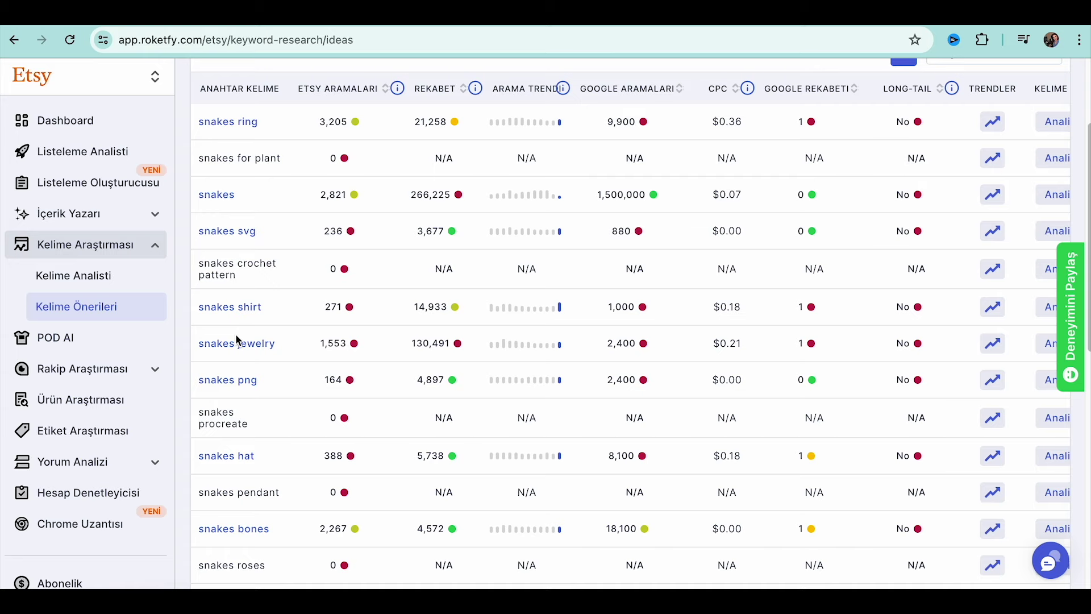
# Switch to Roketfy and examine the Etsy searches and competition of the "snakes" keyword ideas
pyautogui.scroll(1, 236, 336)
pyautogui.scroll(-1, 236, 336)
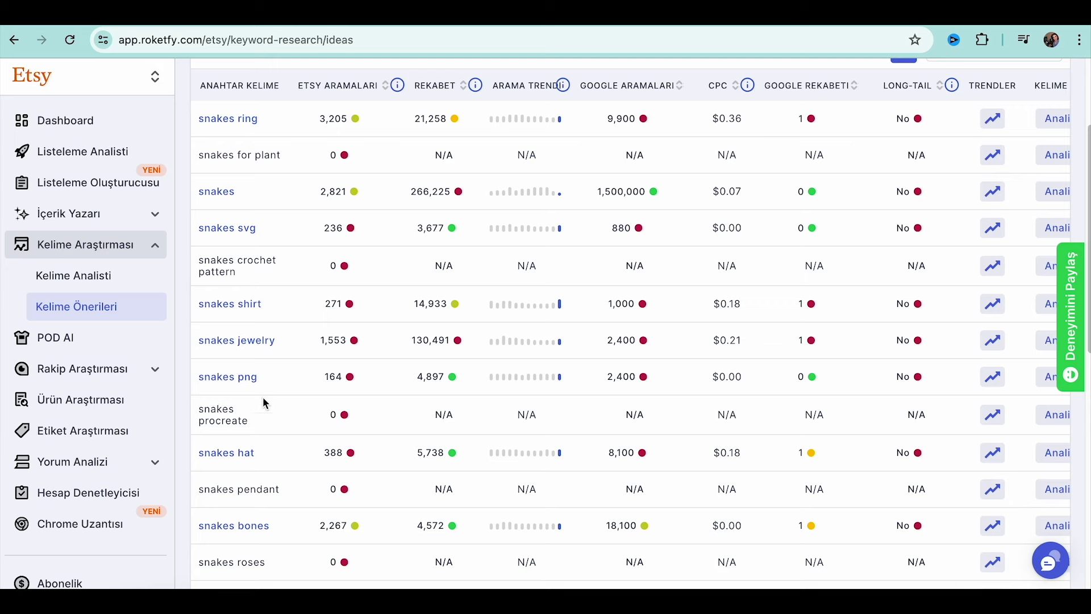
pyautogui.scroll(-2, 264, 460)
pyautogui.scroll(-2, 257, 474)
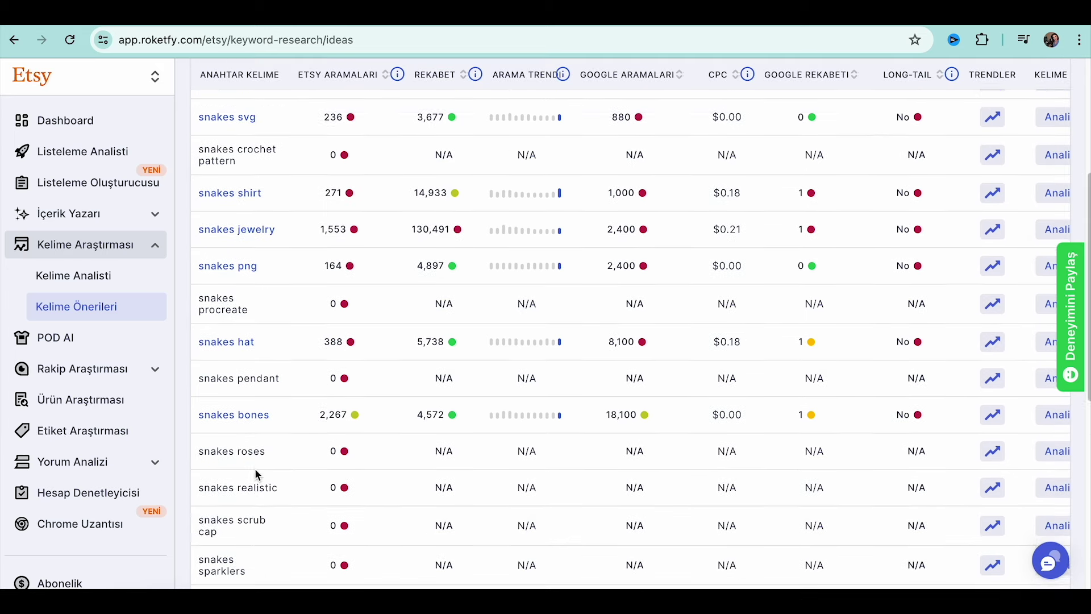
# Search product research (Ürün Araştırması) for "halloween snakes" and look over the listed products
pyautogui.click(80, 399)
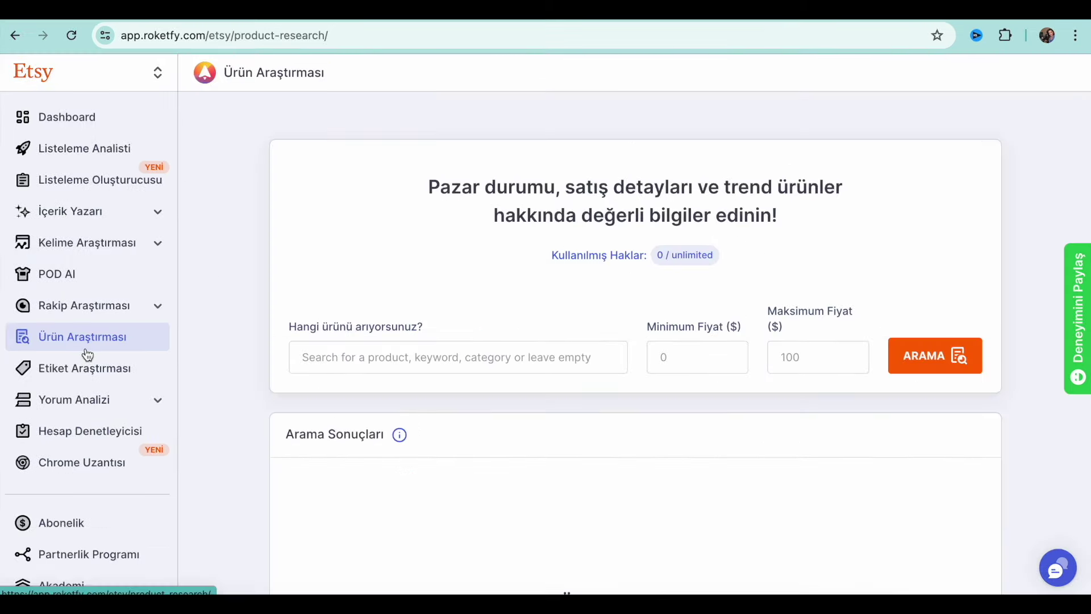
pyautogui.click(381, 350)
pyautogui.write('halloween snake')
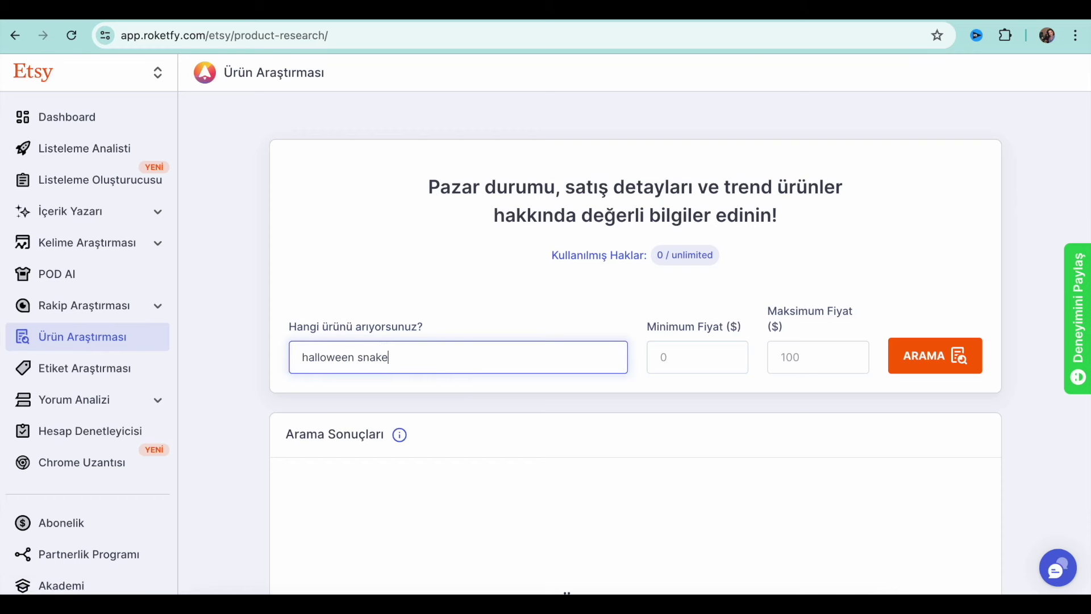
pyautogui.write('s')
pyautogui.click(914, 359)
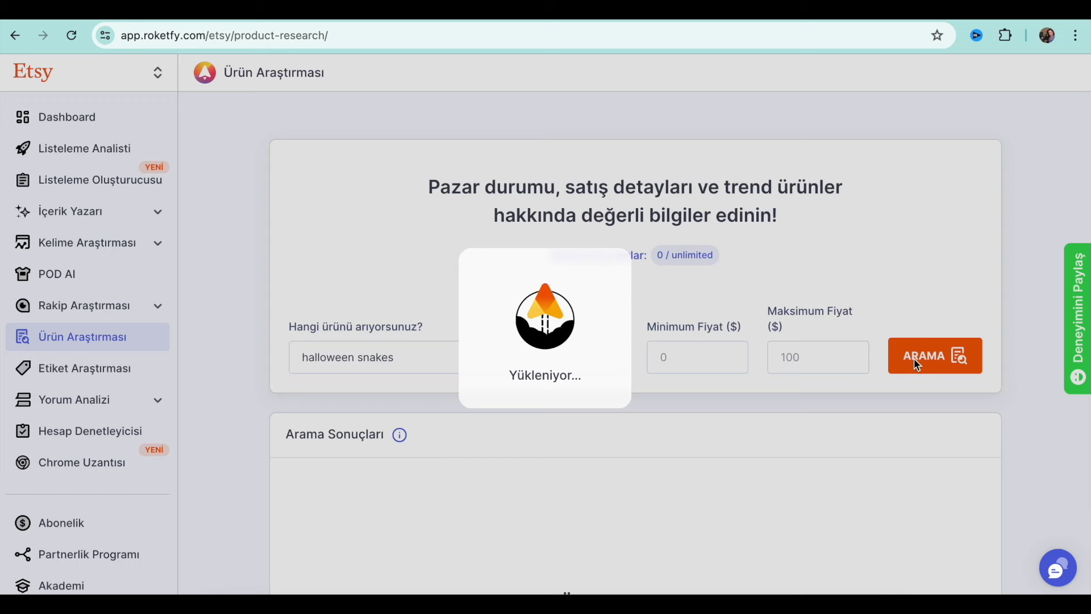
pyautogui.scroll(-2, 384, 458)
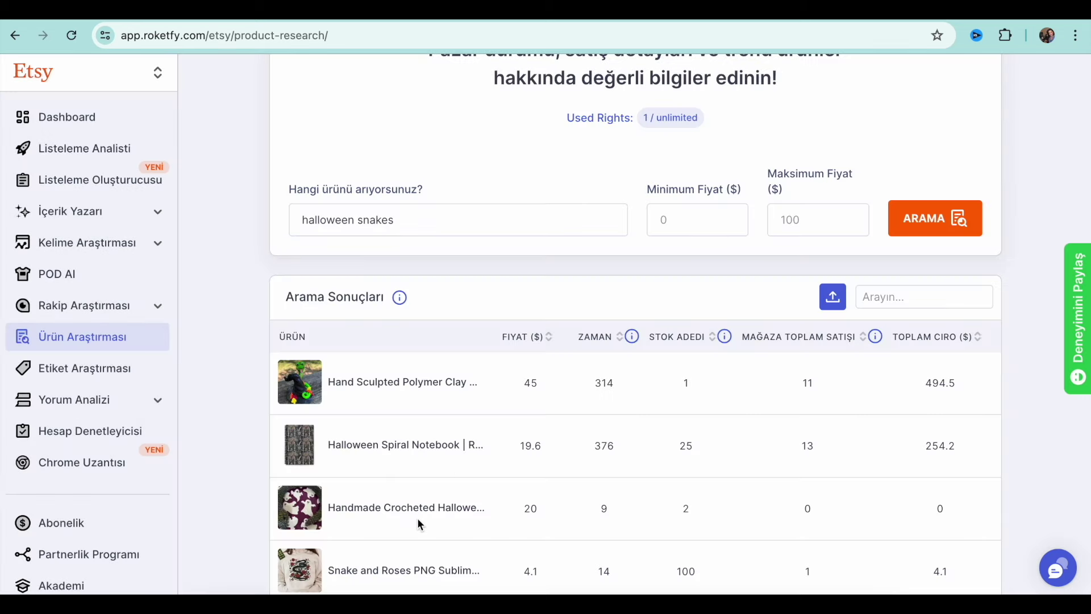
# Compare the prices, listing ages, stock and total sales of the listed Halloween snake products
pyautogui.scroll(-3, 418, 522)
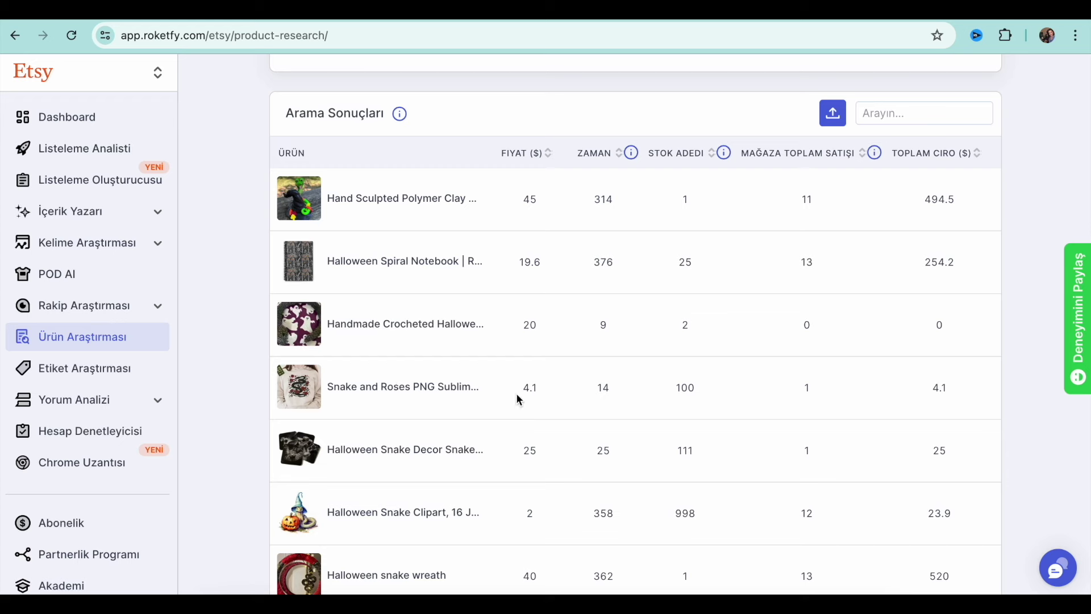
pyautogui.scroll(-4, 417, 463)
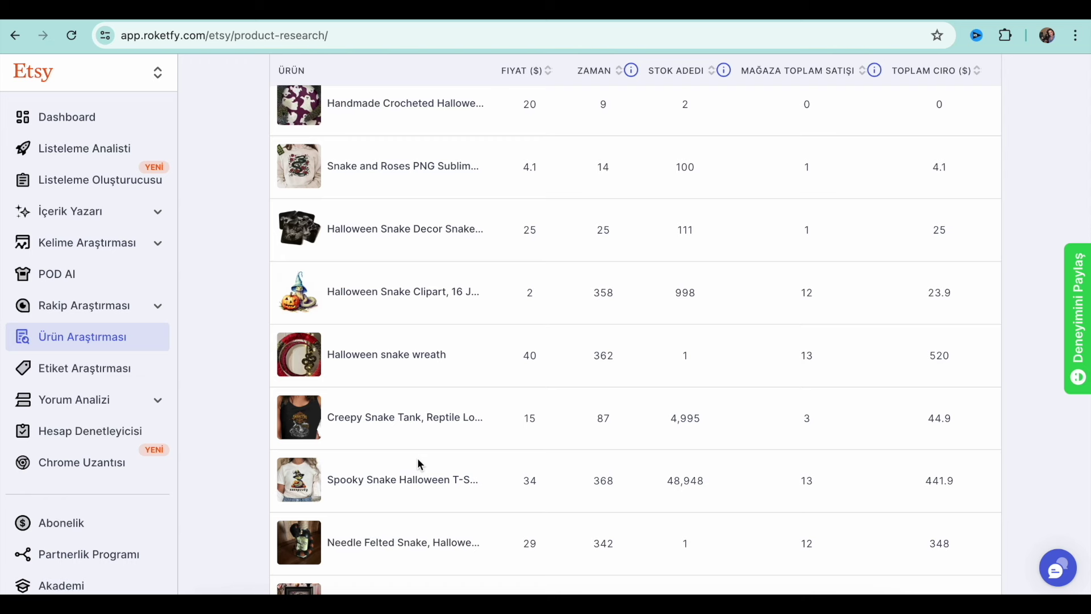
pyautogui.scroll(-3, 418, 459)
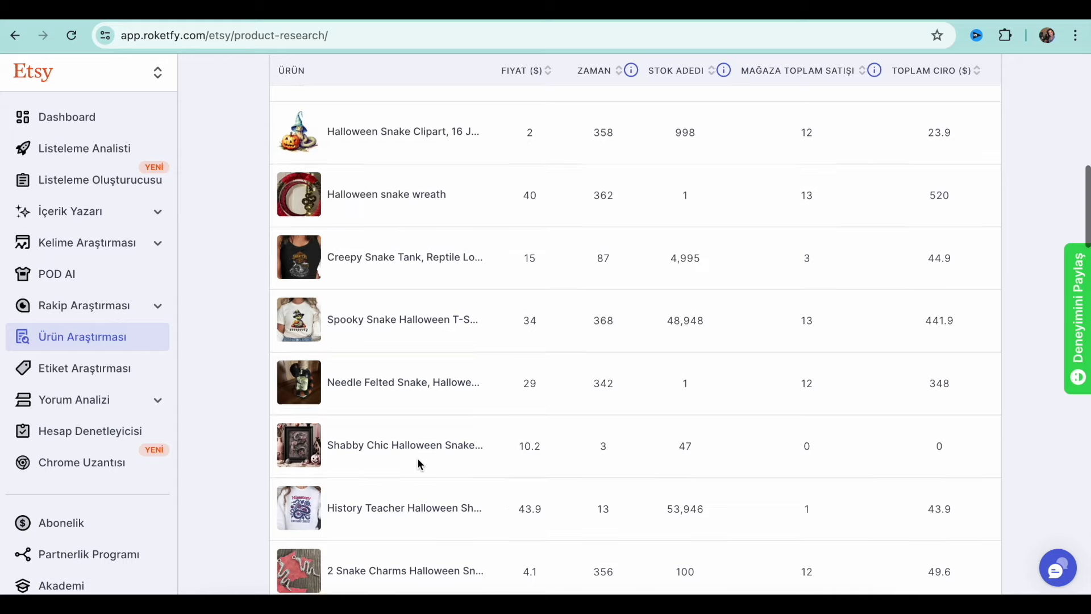
pyautogui.scroll(-2, 419, 463)
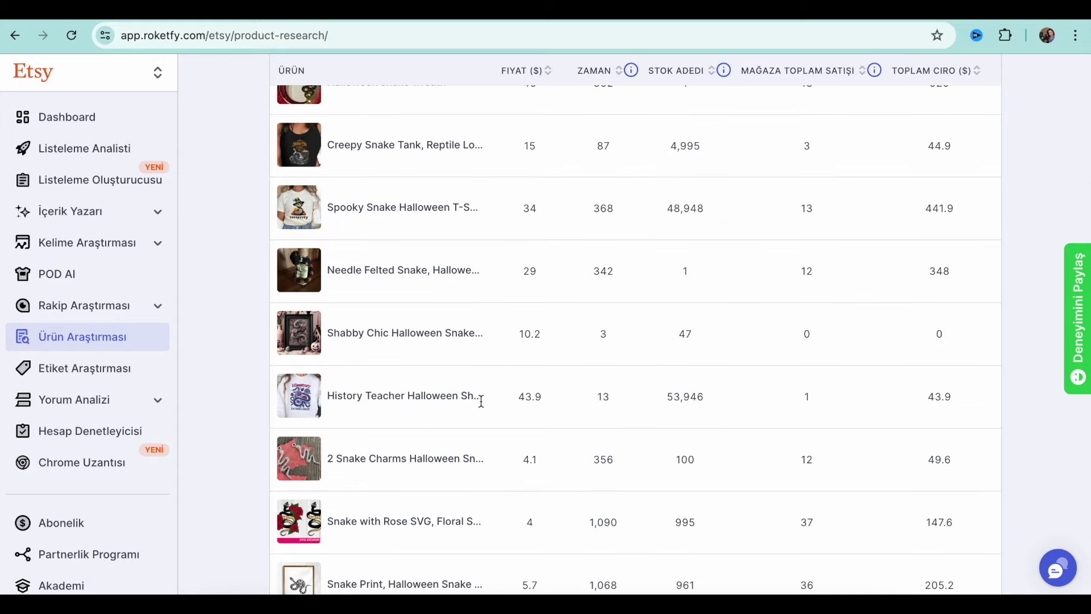
pyautogui.scroll(-5, 480, 464)
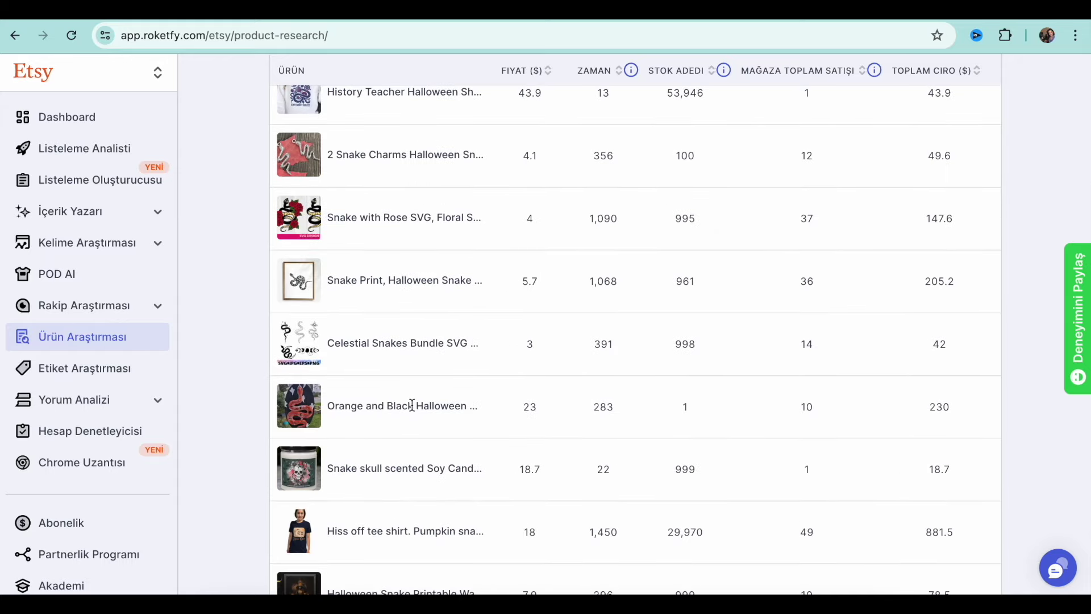
# Open the product analysis of the "Hiss off tee shirt" pumpkin snake listing and examine its details and product tags (Ürün Etiketleri)
pyautogui.hscroll(3, 413, 405)
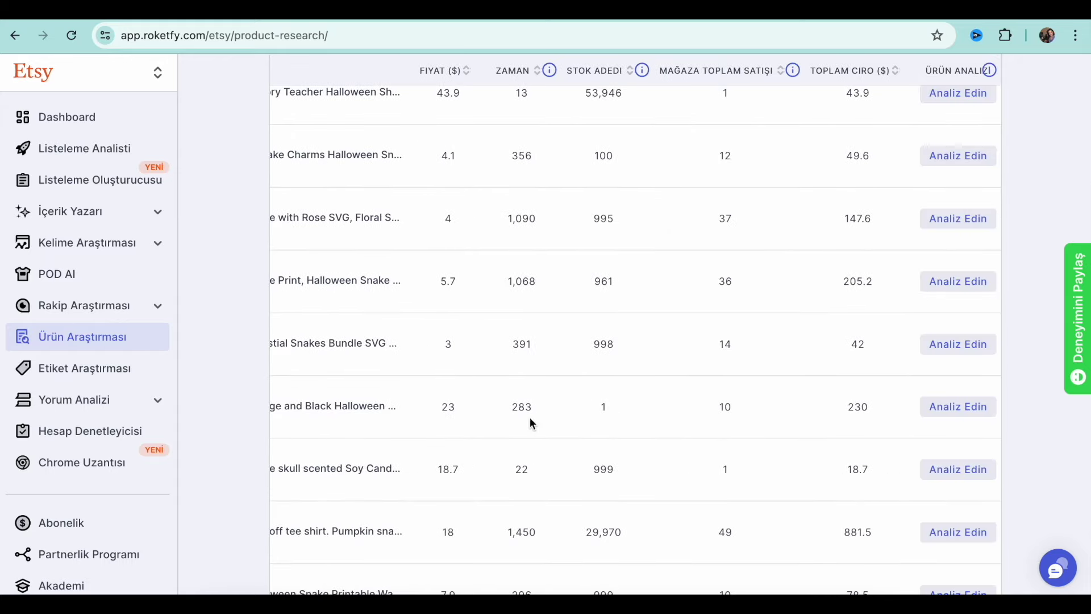
pyautogui.click(972, 414)
pyautogui.scroll(-3, 469, 466)
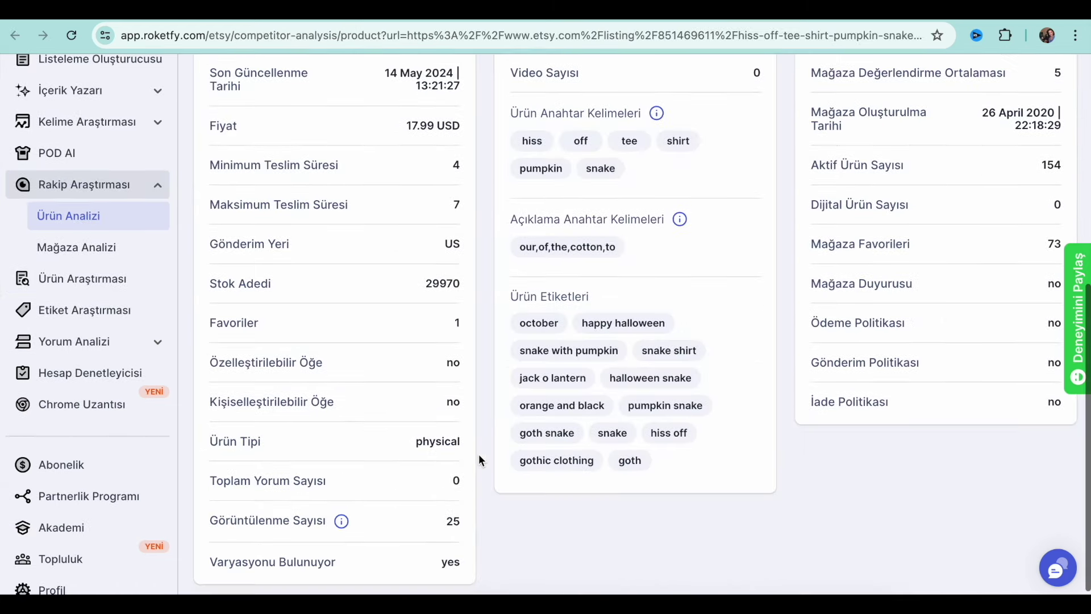
pyautogui.moveTo(543, 290); pyautogui.dragTo(549, 292)
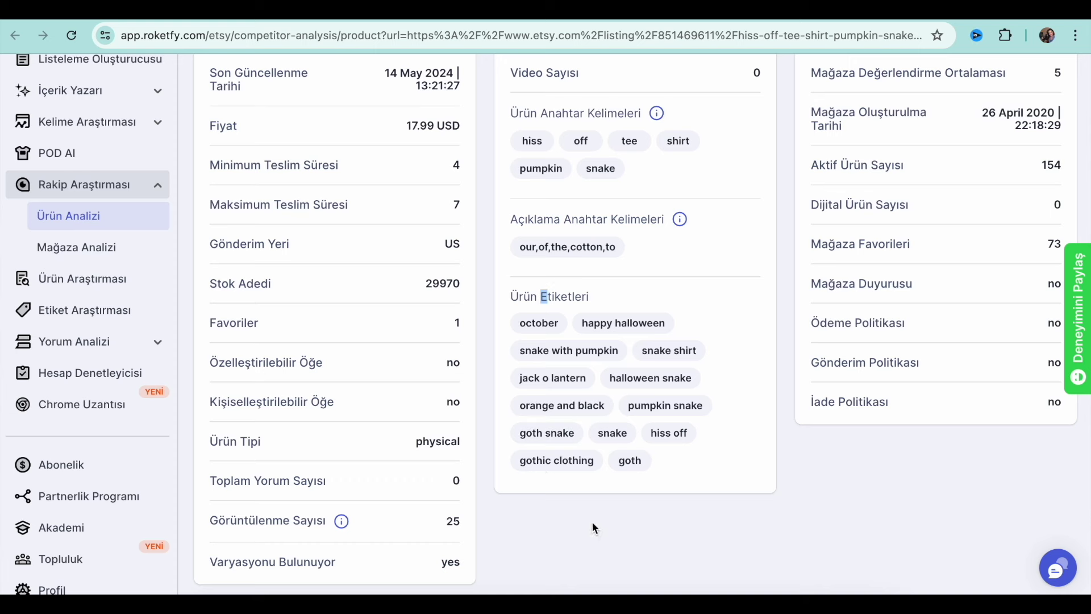
pyautogui.scroll(-1, 570, 509)
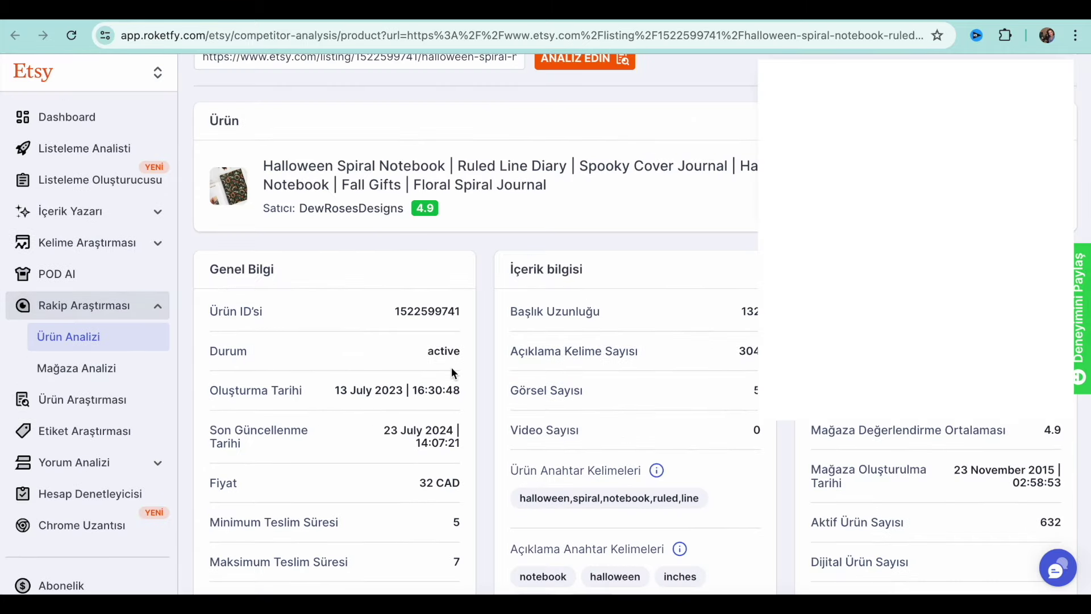
# Examine the analyses of the Halloween spiral notebook, the Halloween snake door mat and the orange and black snake wall hanging
pyautogui.scroll(-5, 451, 367)
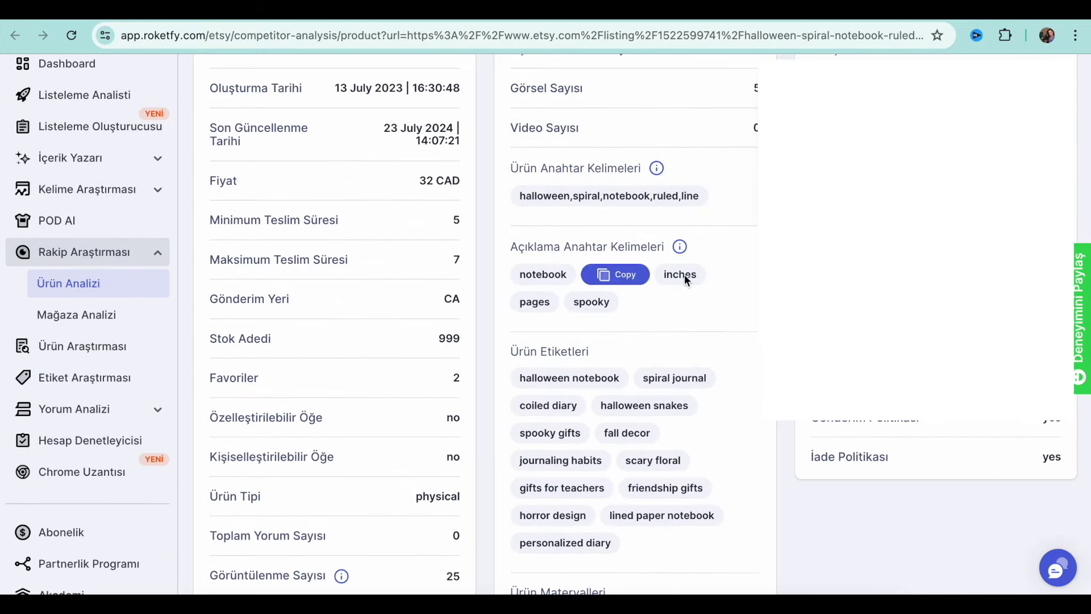
pyautogui.scroll(-2, 712, 588)
pyautogui.moveTo(685, 330)
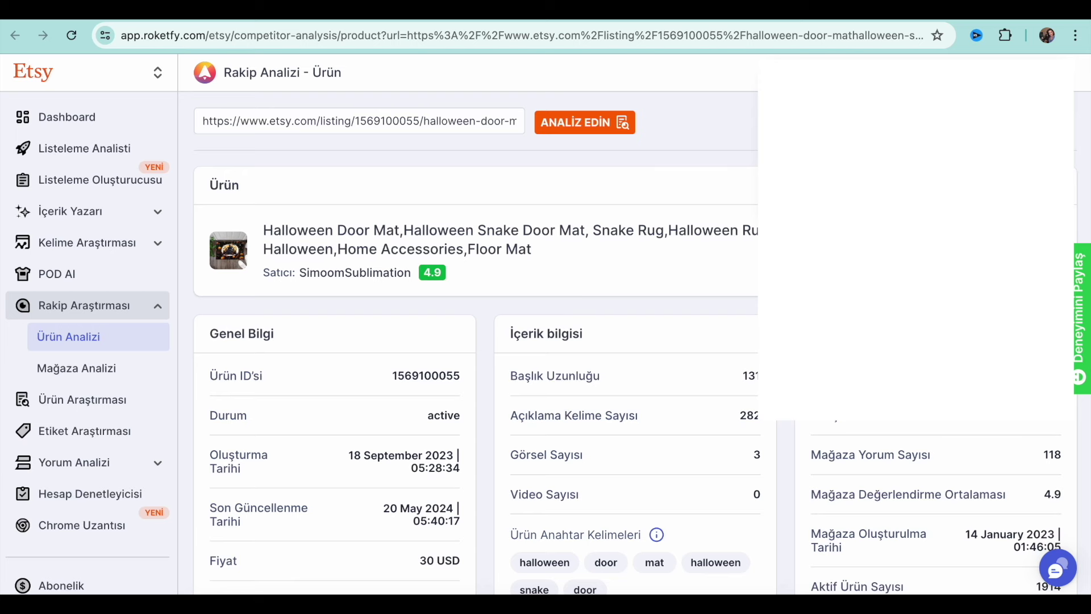
pyautogui.scroll(-8, 707, 280)
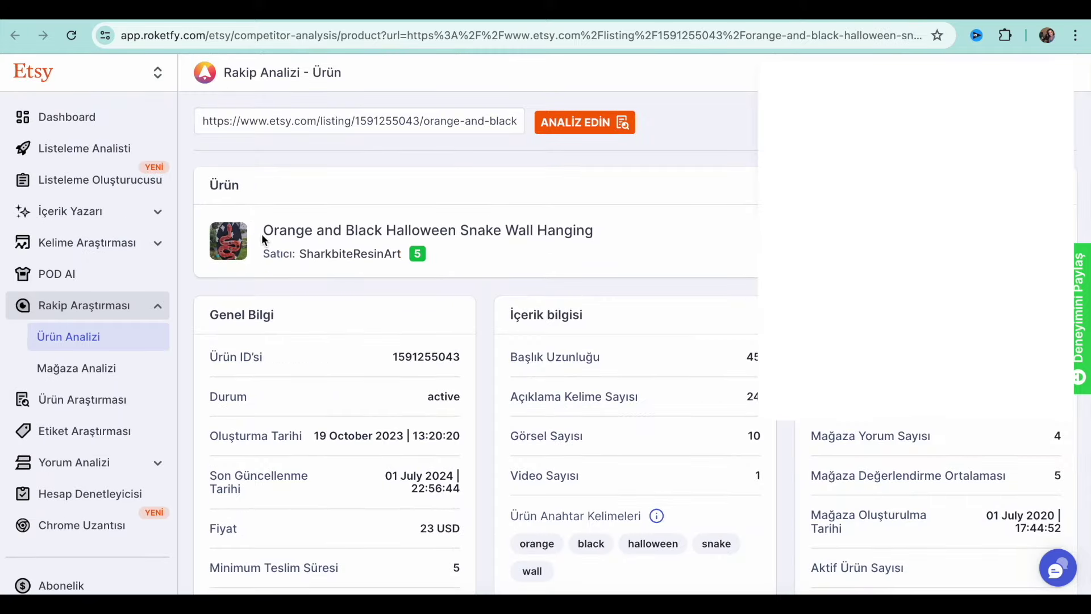
pyautogui.scroll(-8, 560, 446)
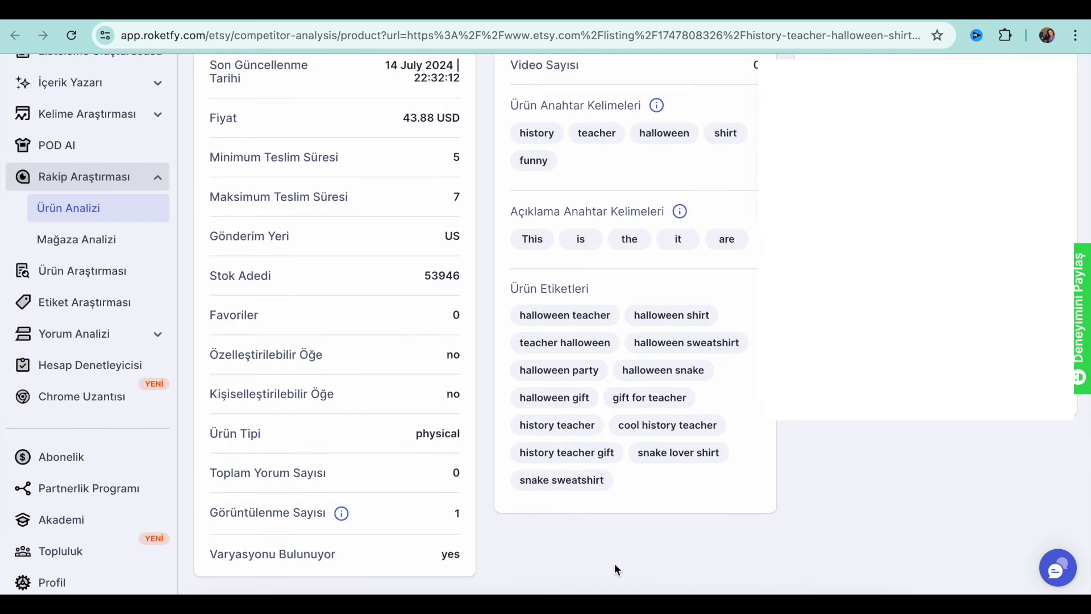
# Examine the details and tags of the history teacher Halloween shirt and the skull snake sweatshirt analyses
pyautogui.moveTo(682, 409)
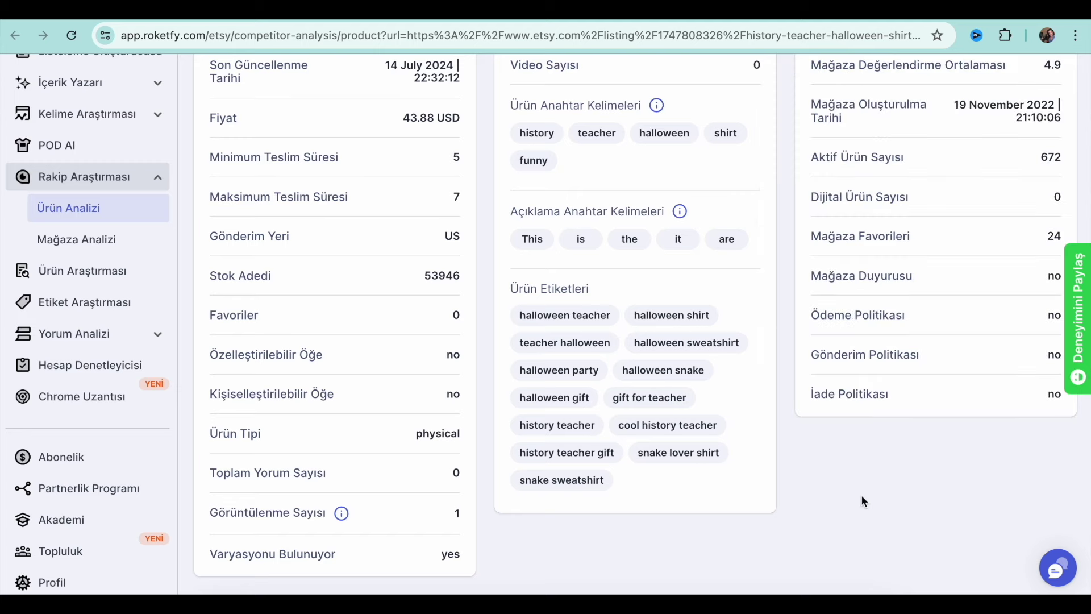
pyautogui.scroll(2, 863, 500)
pyautogui.scroll(1, 861, 496)
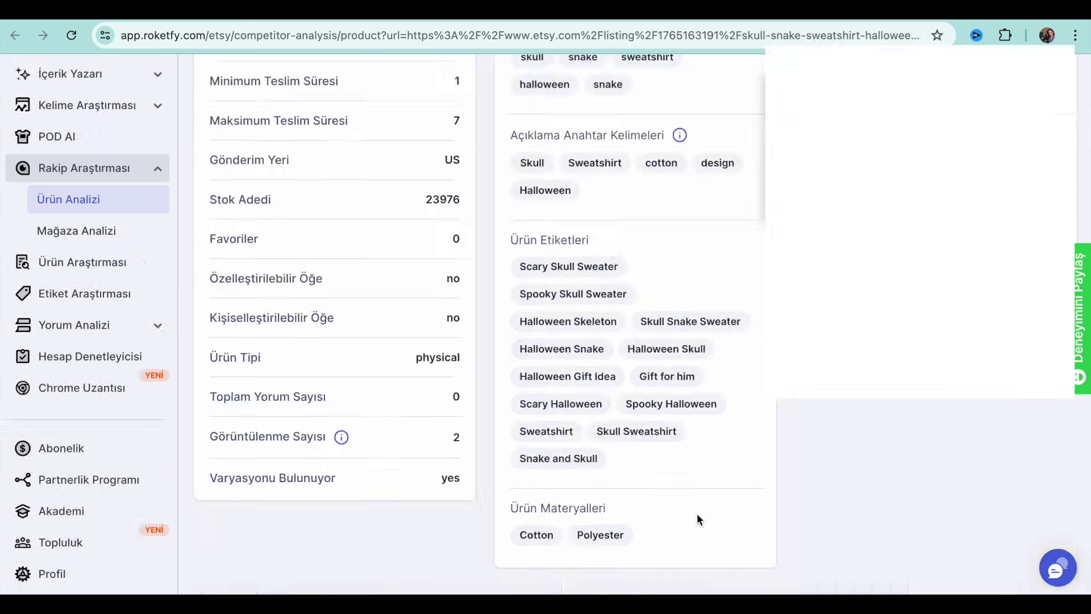
pyautogui.scroll(10, 697, 513)
pyautogui.scroll(-3, 697, 513)
pyautogui.scroll(-5, 697, 514)
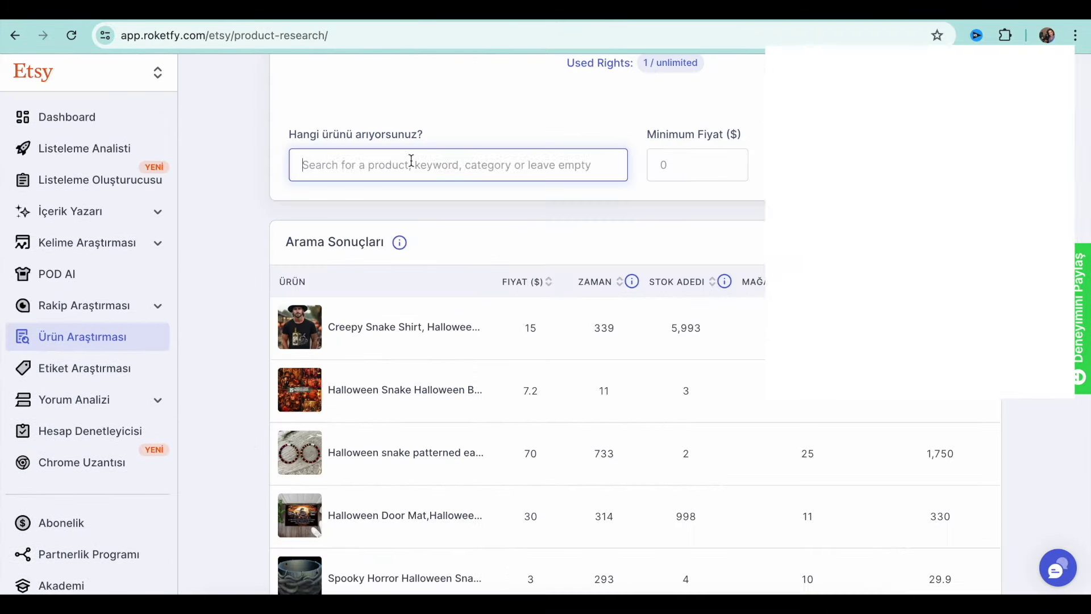
# Search product research (Ürün Araştırması) for "gothic halloween"
pyautogui.write('got')
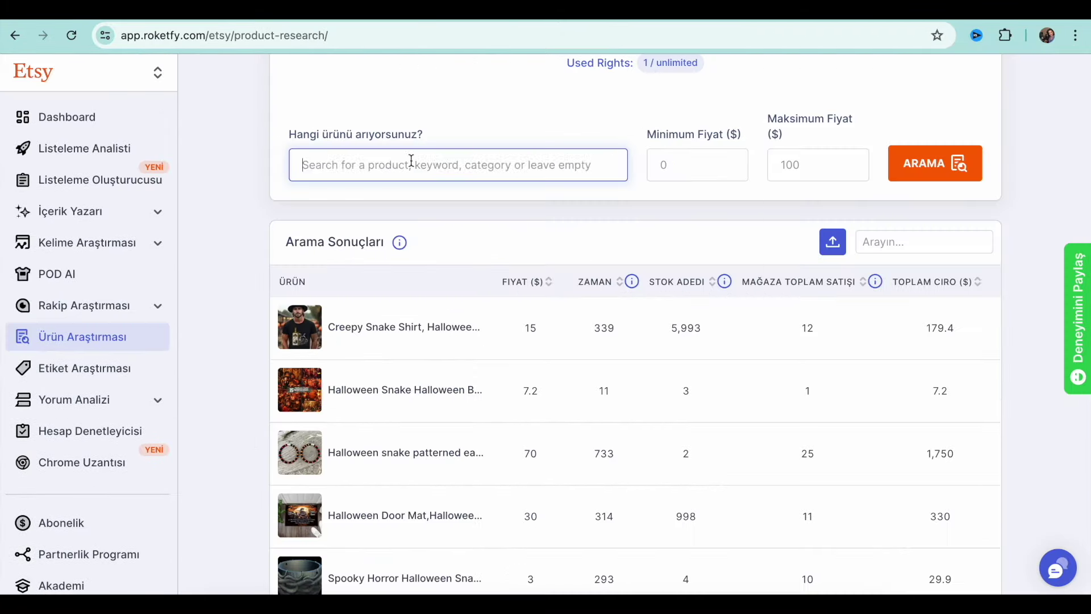
pyautogui.write('hic halloween')
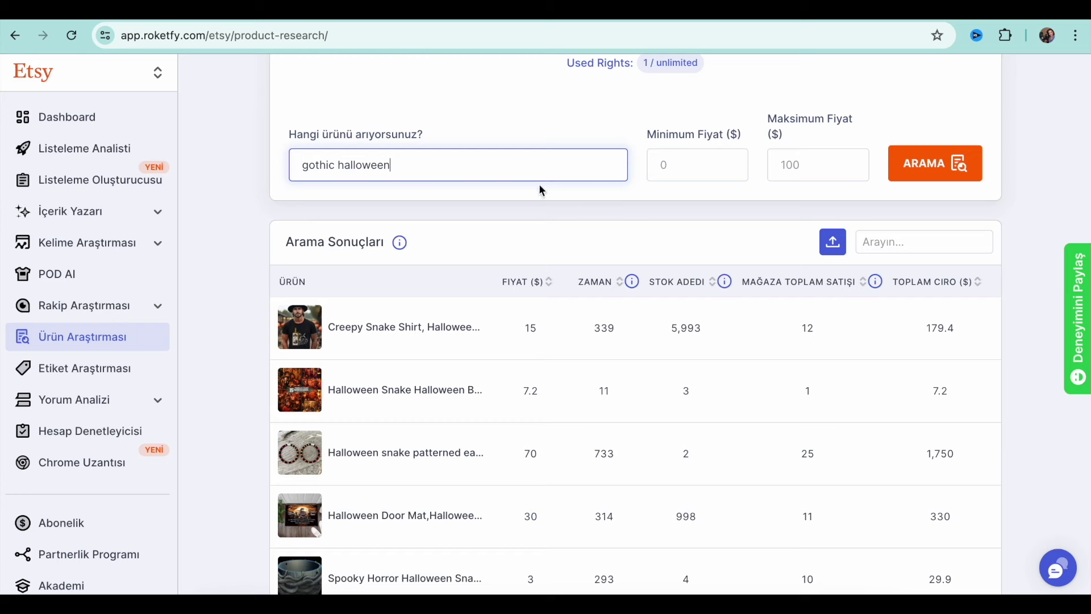
pyautogui.click(911, 165)
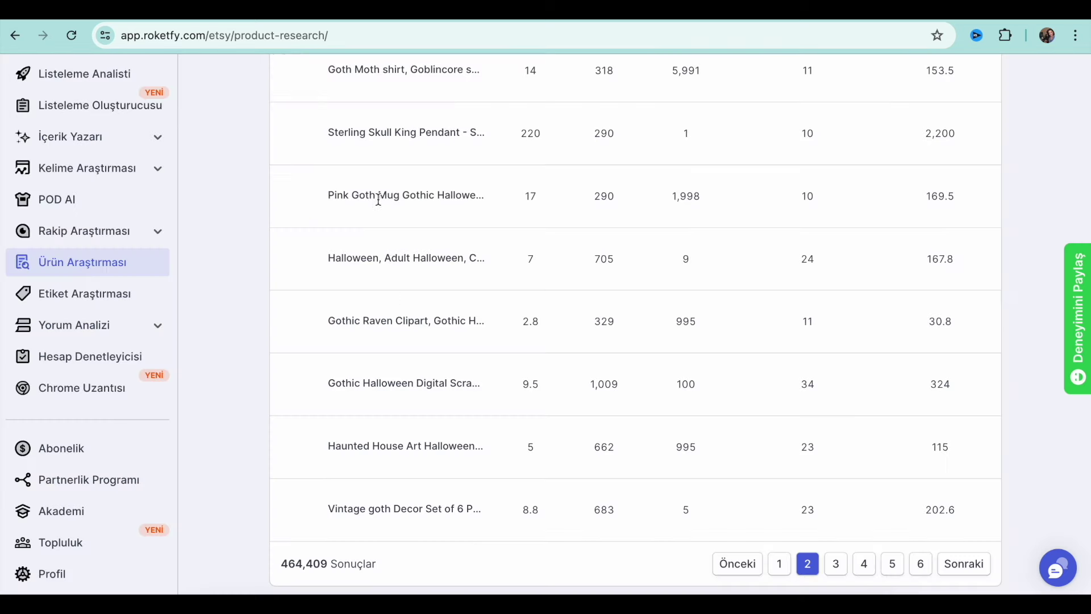
# Look over the gothic Halloween products on results page 2, including their prices and total sales
pyautogui.scroll(2, 394, 308)
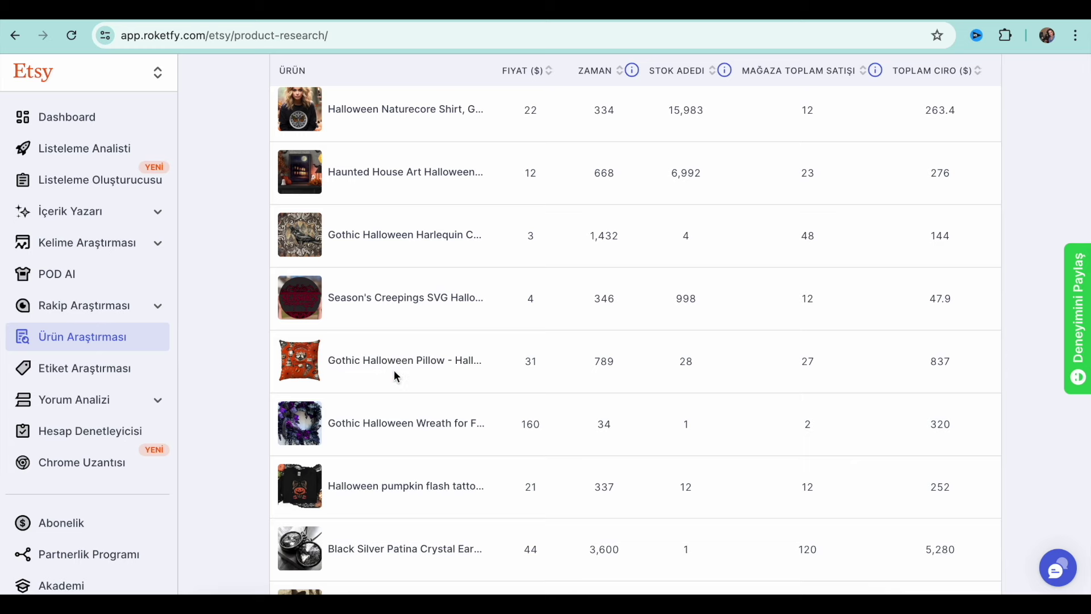
pyautogui.scroll(10, 396, 375)
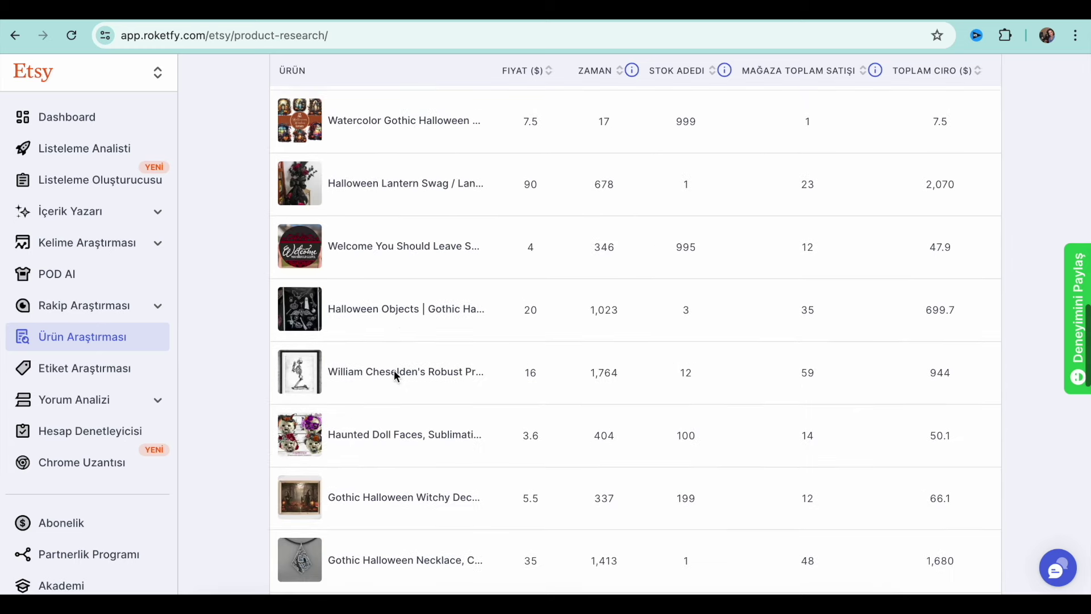
pyautogui.scroll(1, 396, 375)
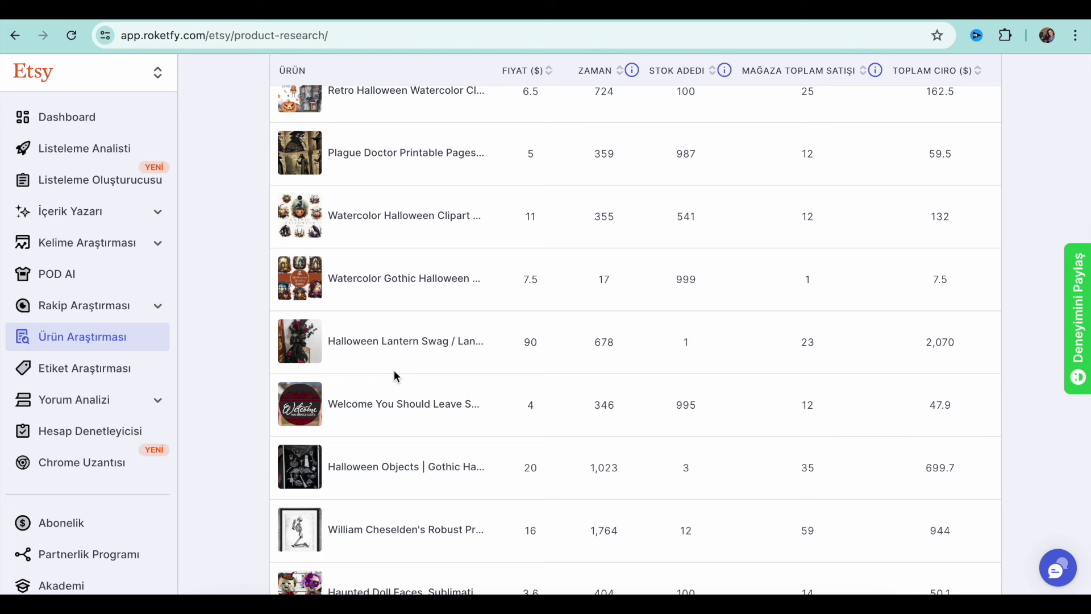
pyautogui.scroll(3, 396, 375)
pyautogui.scroll(4, 396, 375)
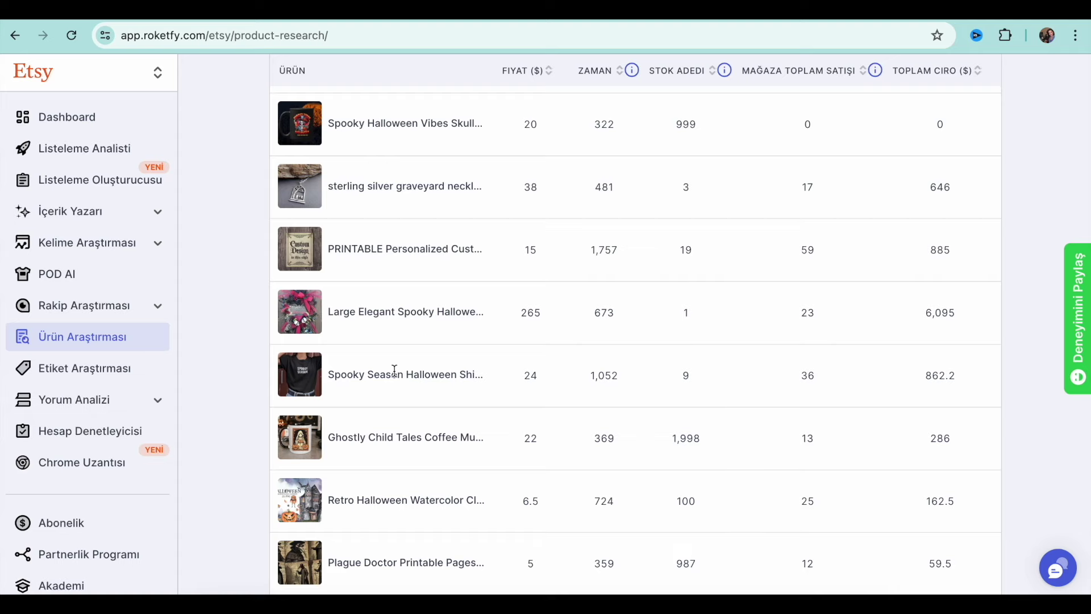
pyautogui.scroll(5, 394, 370)
pyautogui.scroll(10, 394, 370)
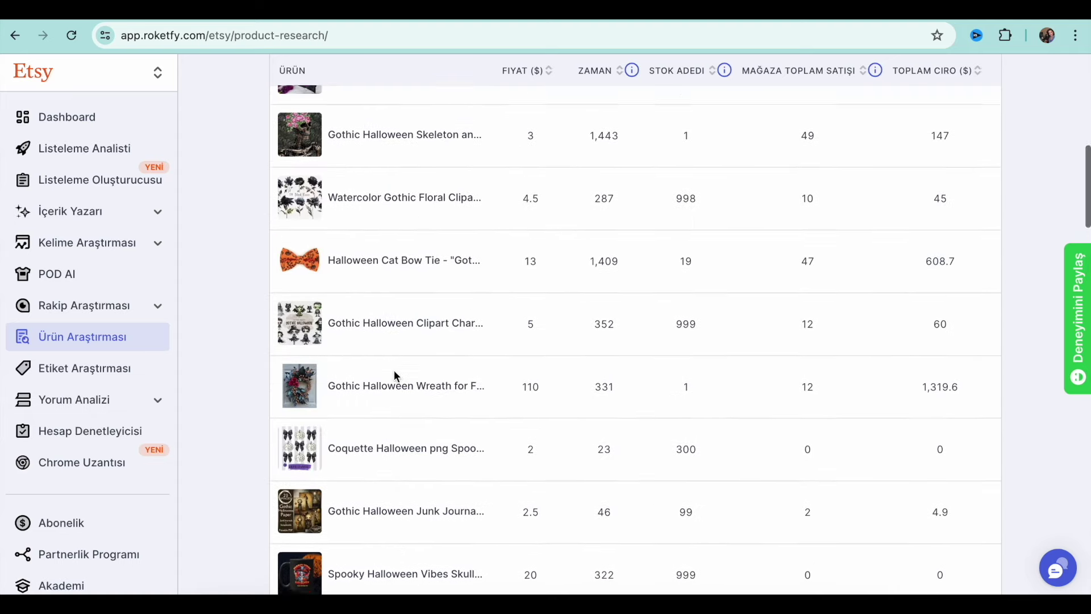
# Go on to page 4 of the gothic Halloween results and look over its products
pyautogui.scroll(-3, 836, 570)
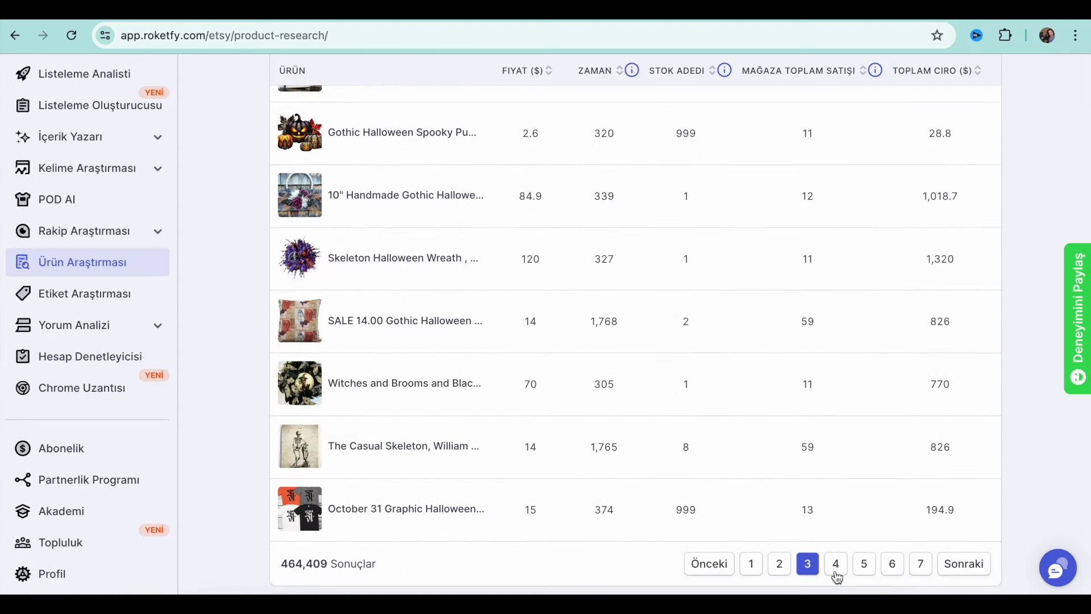
pyautogui.click(836, 565)
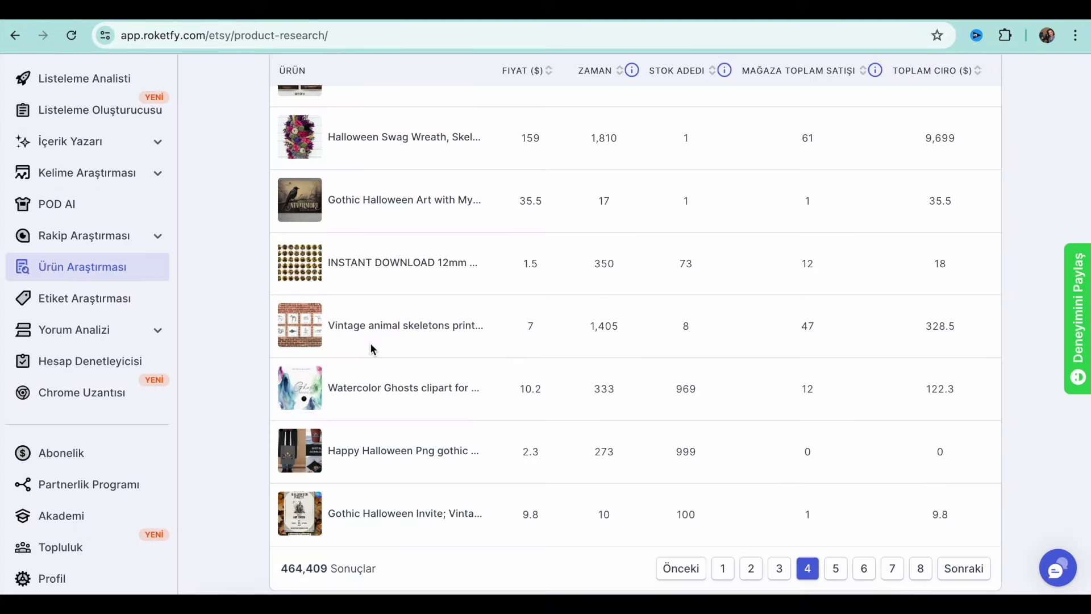
pyautogui.scroll(1, 370, 348)
pyautogui.scroll(15, 370, 342)
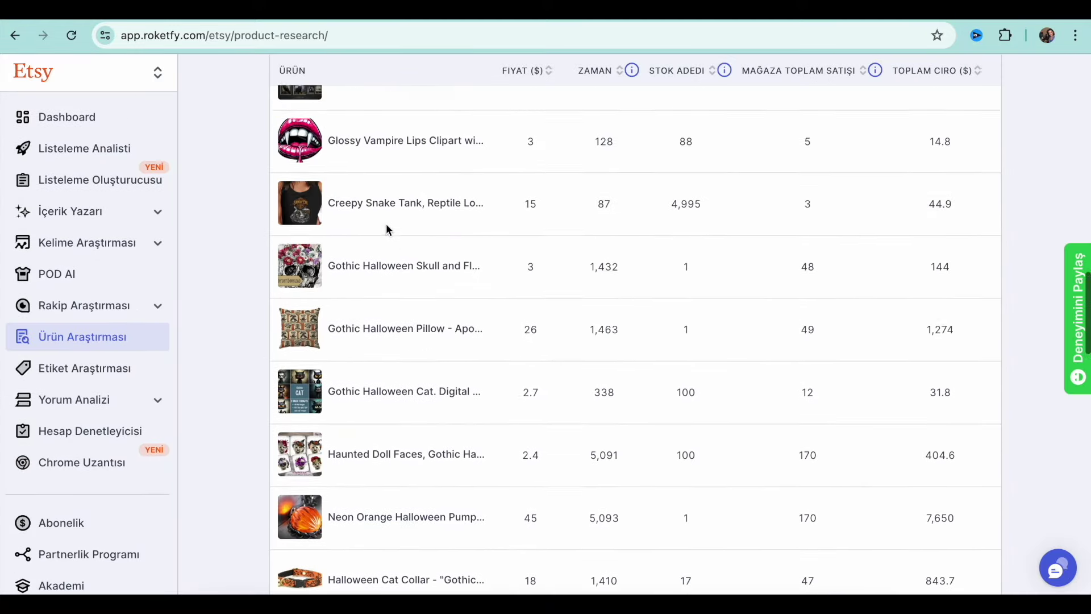
pyautogui.scroll(8, 436, 386)
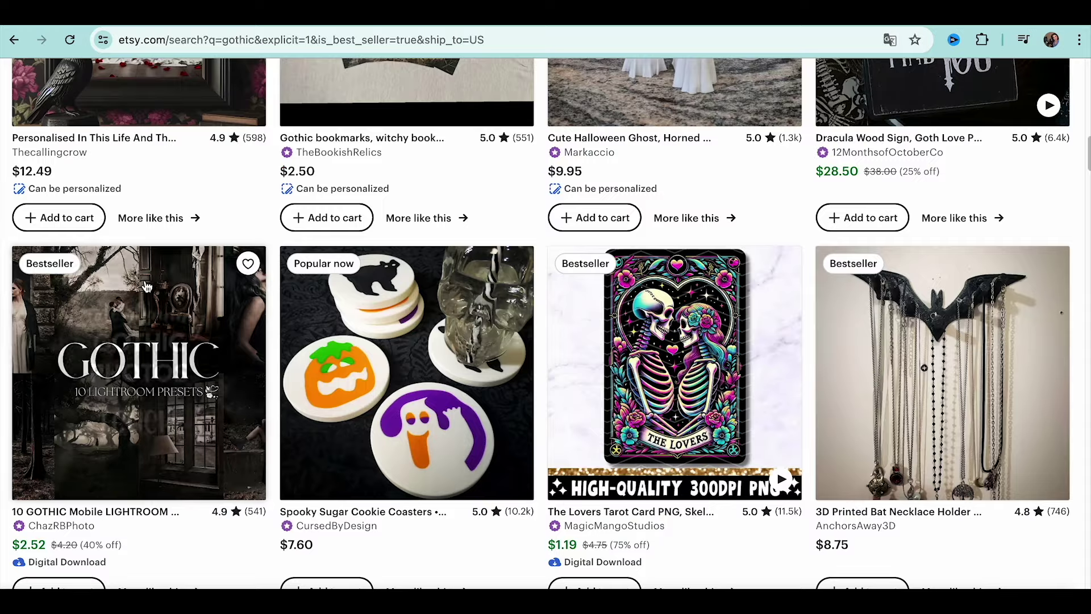
# Switch to Etsy and look through the bestseller listings found for "gothic" for product and design ideas
pyautogui.scroll(-3, 143, 286)
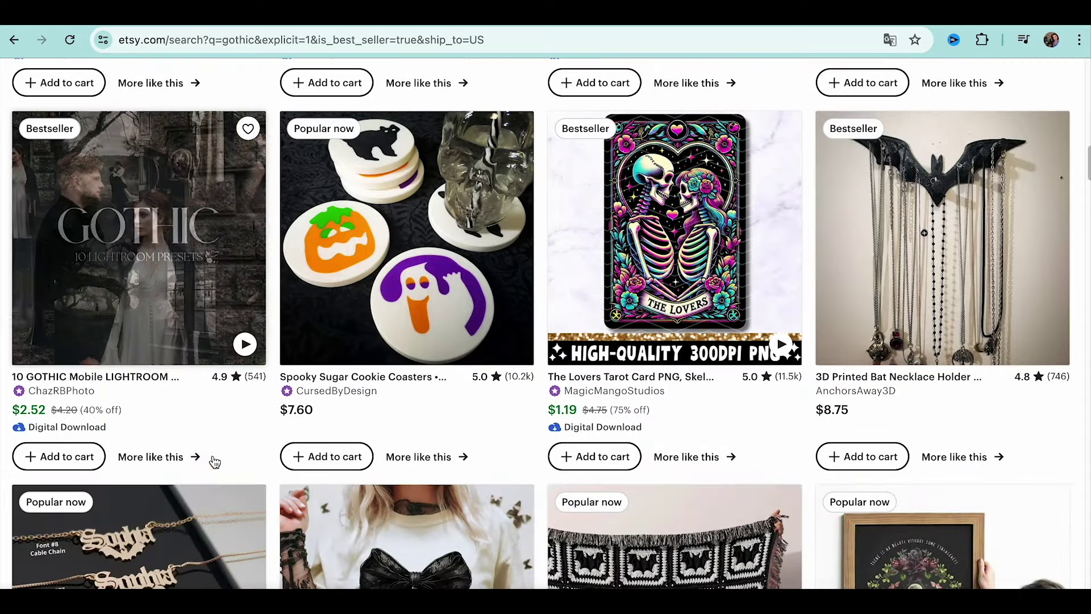
pyautogui.scroll(-4, 213, 459)
pyautogui.scroll(-8, 214, 460)
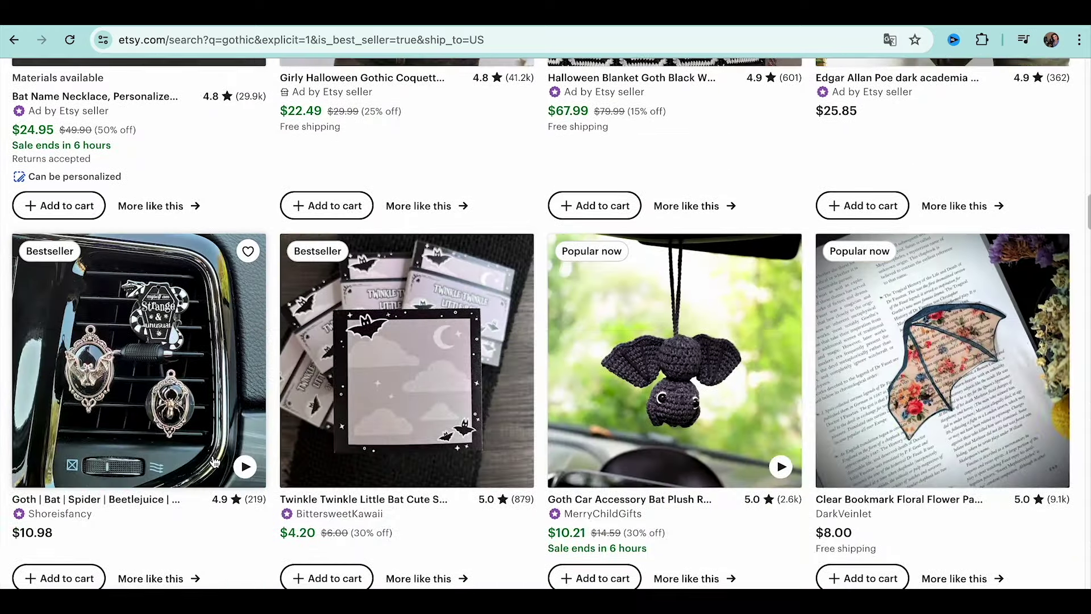
pyautogui.scroll(-8, 214, 461)
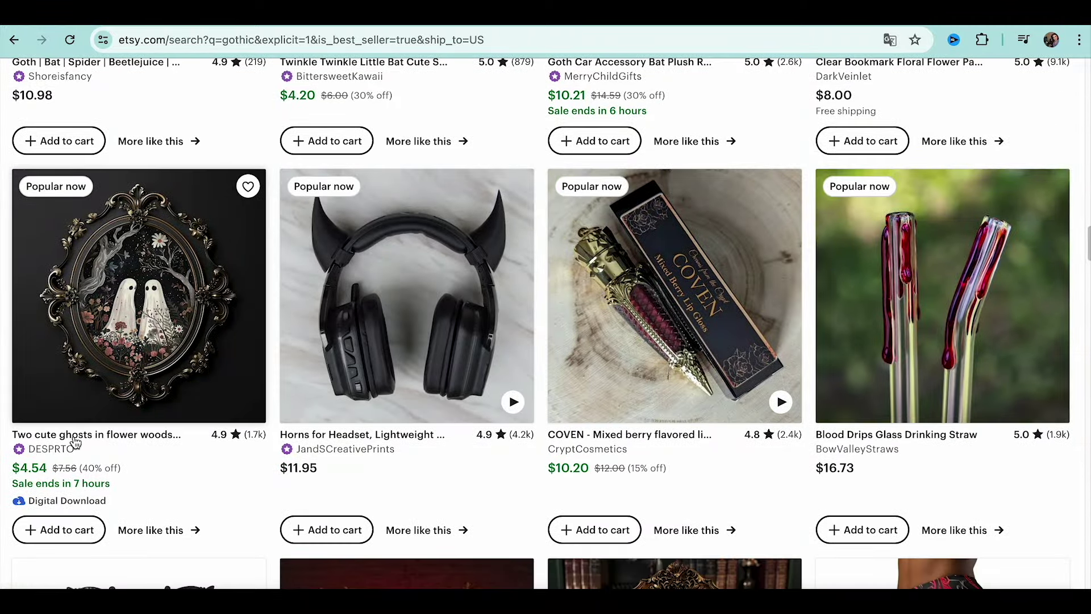
pyautogui.scroll(-15, 136, 362)
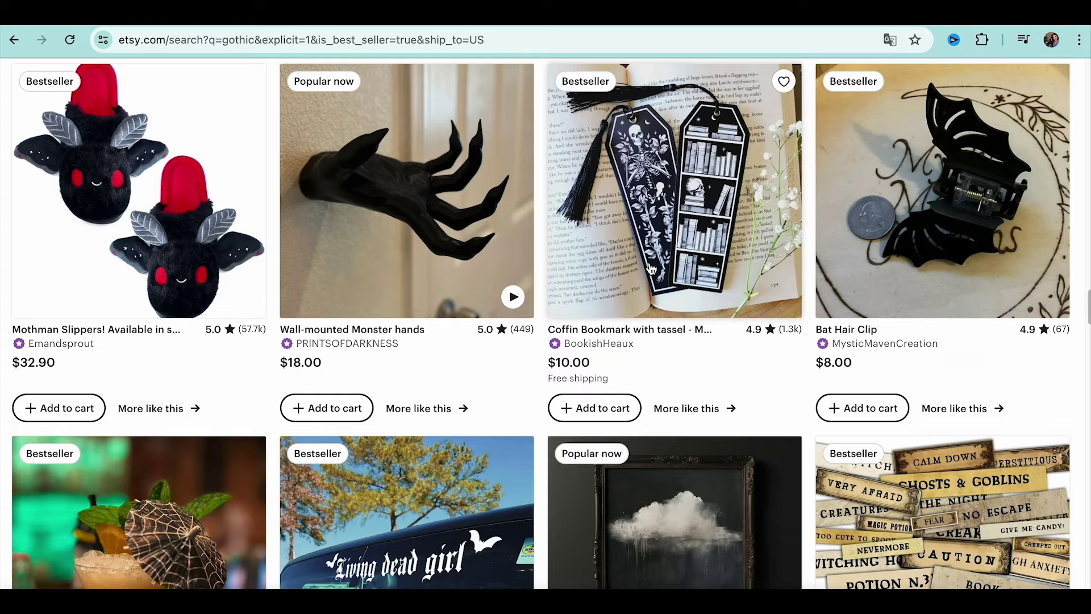
pyautogui.scroll(-15, 652, 269)
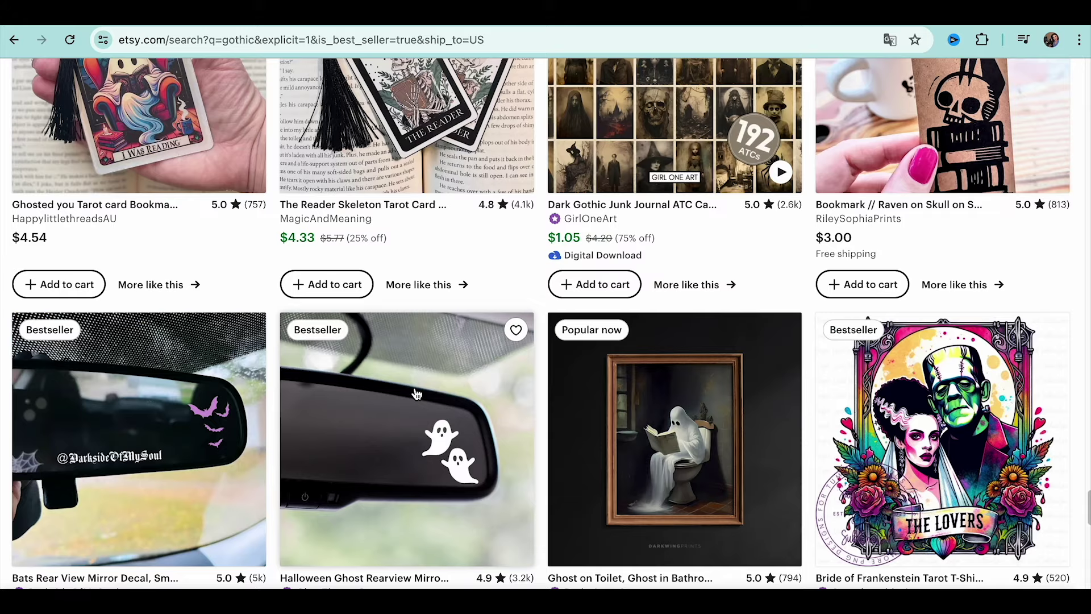
pyautogui.scroll(-9, 534, 420)
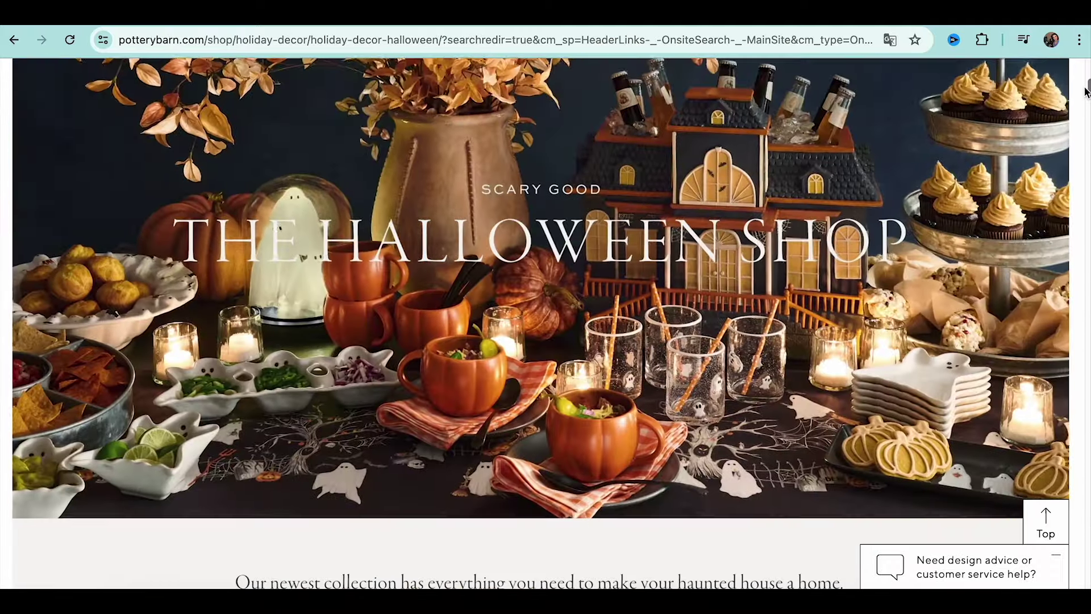
# Look over Pottery Barn's Halloween Shop page, from the themed table settings down to the new and bestselling products
pyautogui.scroll(-10, 1085, 125)
pyautogui.moveTo(1086, 125); pyautogui.dragTo(1087, 188)
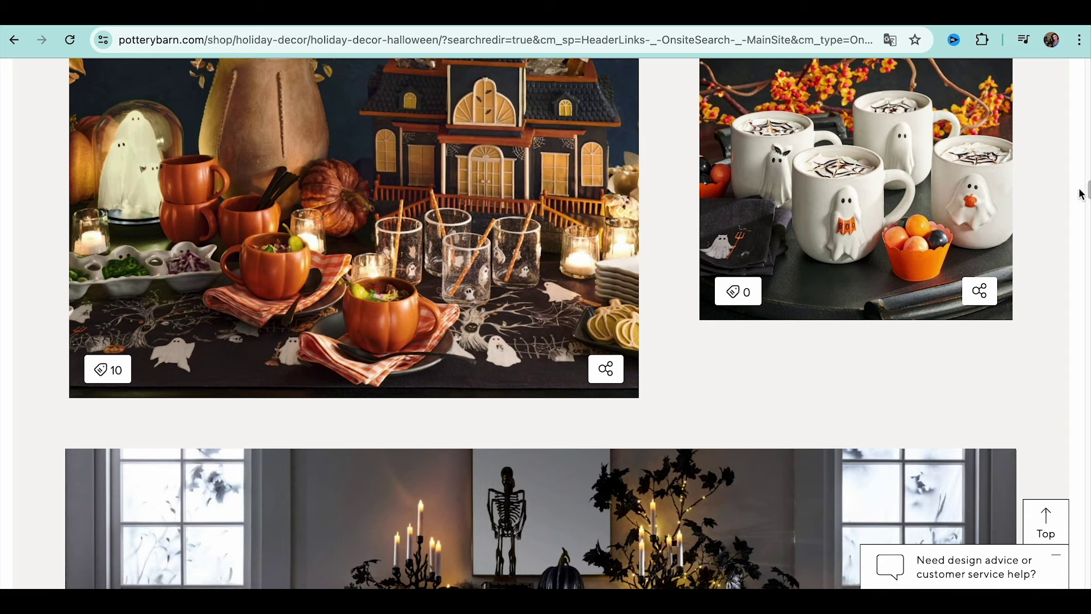
pyautogui.moveTo(1088, 189); pyautogui.dragTo(1088, 350)
pyautogui.scroll(-5, 687, 285)
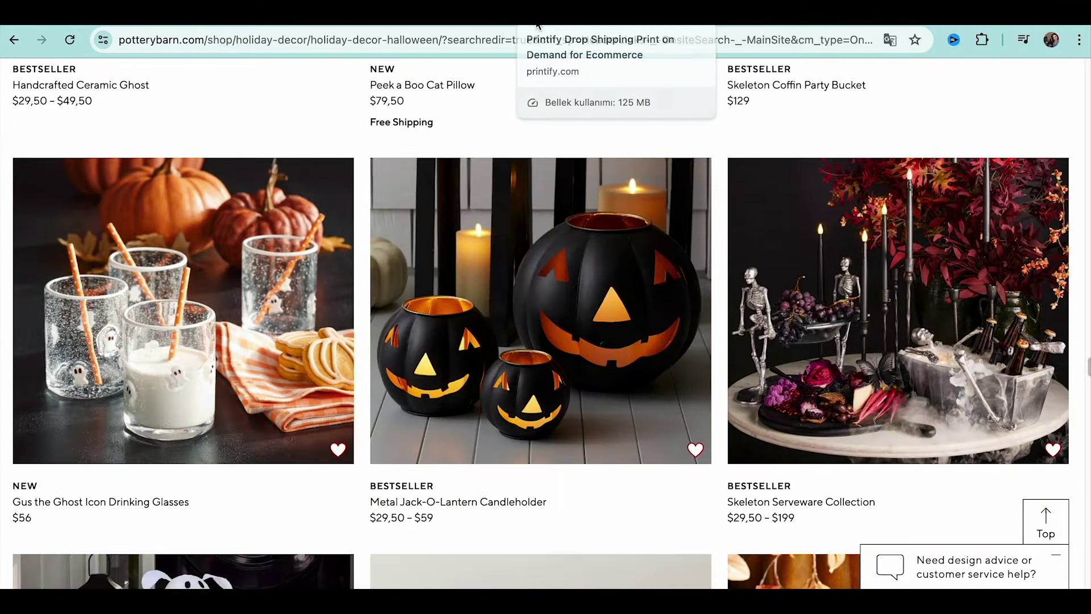
# Switch to Printify and look through the catalog results for "towel", comparing the available towel types and prices
pyautogui.click(544, 26)
pyautogui.scroll(-6, 735, 475)
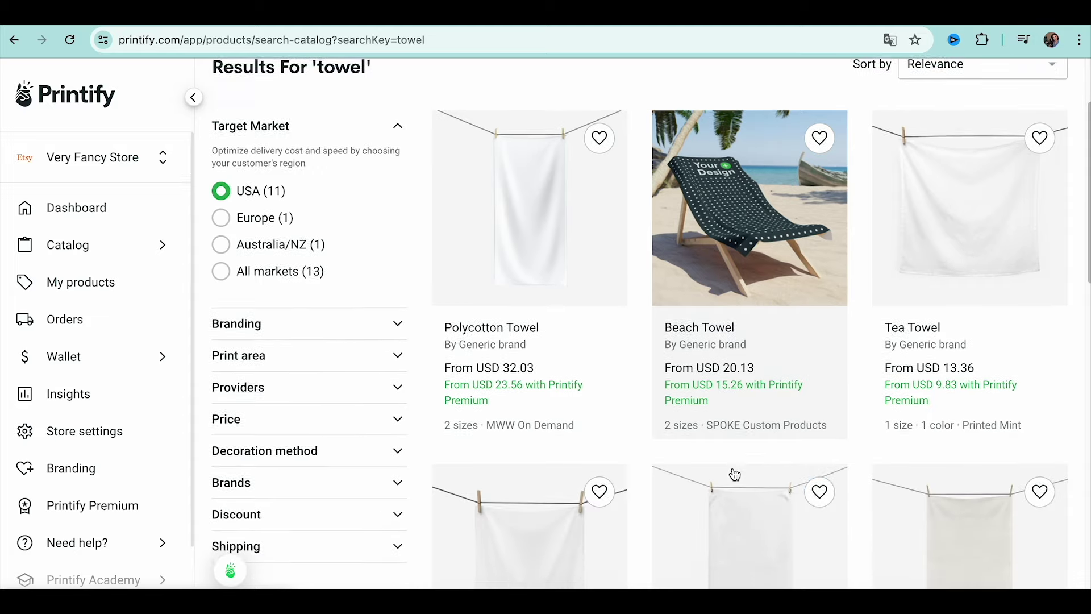
pyautogui.scroll(-8, 735, 475)
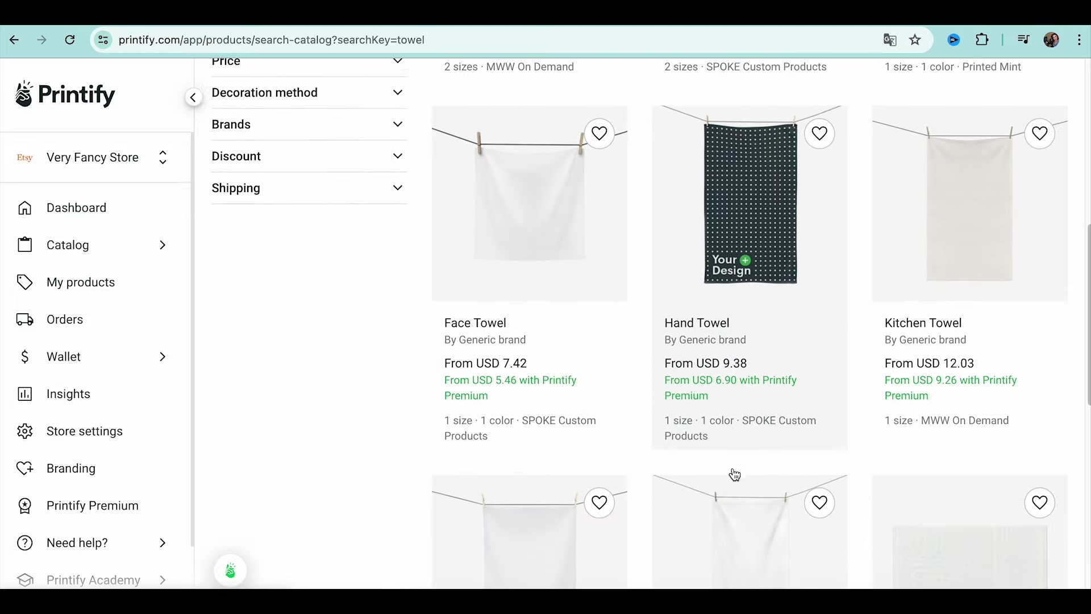
pyautogui.scroll(-2, 733, 473)
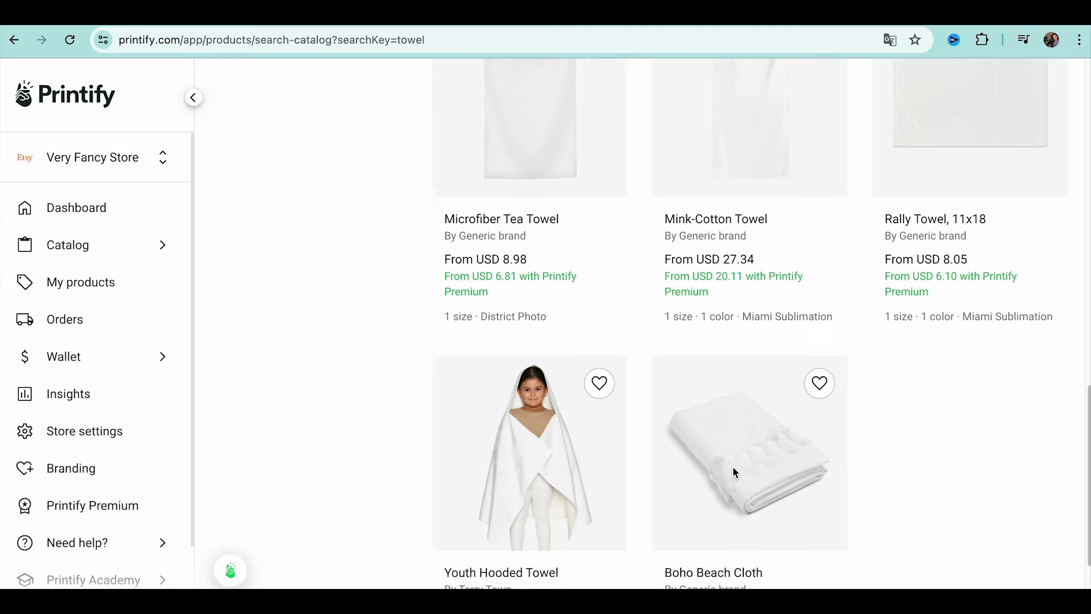
pyautogui.scroll(-2, 461, 352)
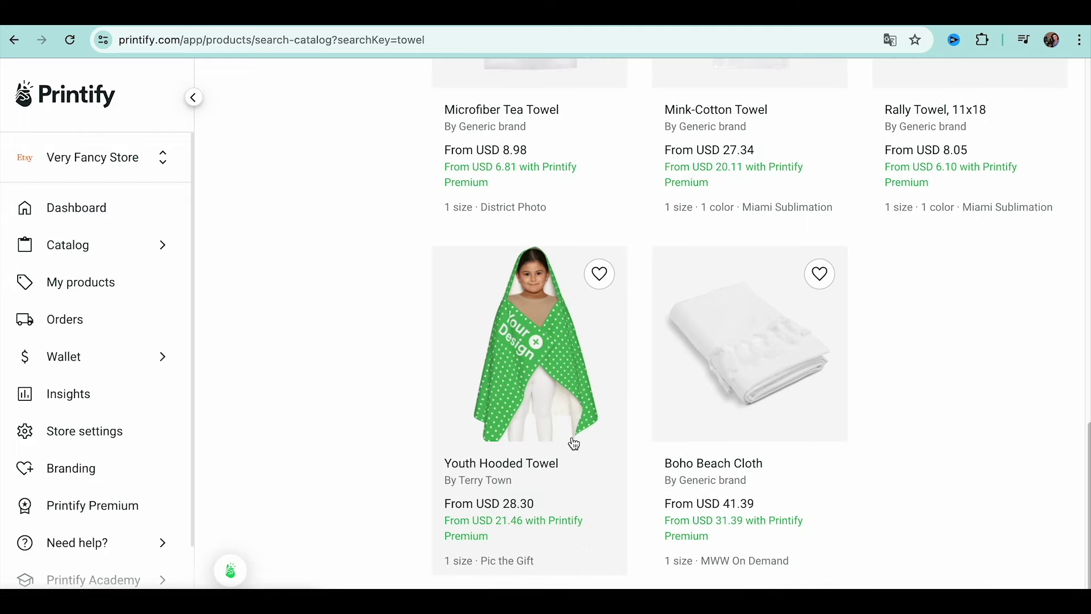
pyautogui.scroll(6, 544, 437)
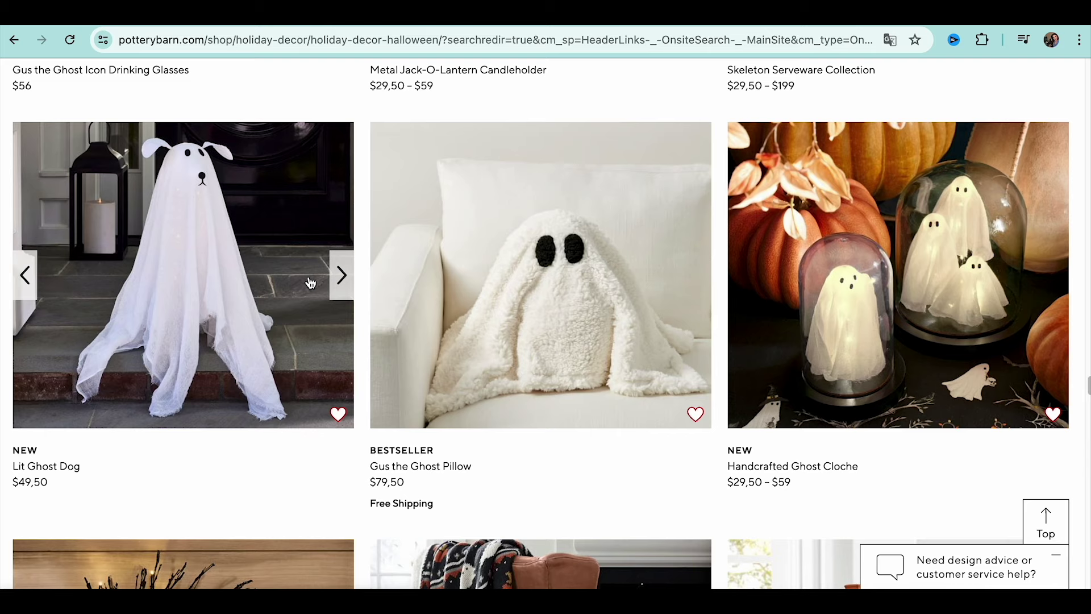
# Return to Pottery Barn's Halloween products and examine the ghost and skeleton pillows, knit throws, coasters and bedding for design ideas
pyautogui.scroll(-2, 310, 283)
pyautogui.scroll(-4, 310, 283)
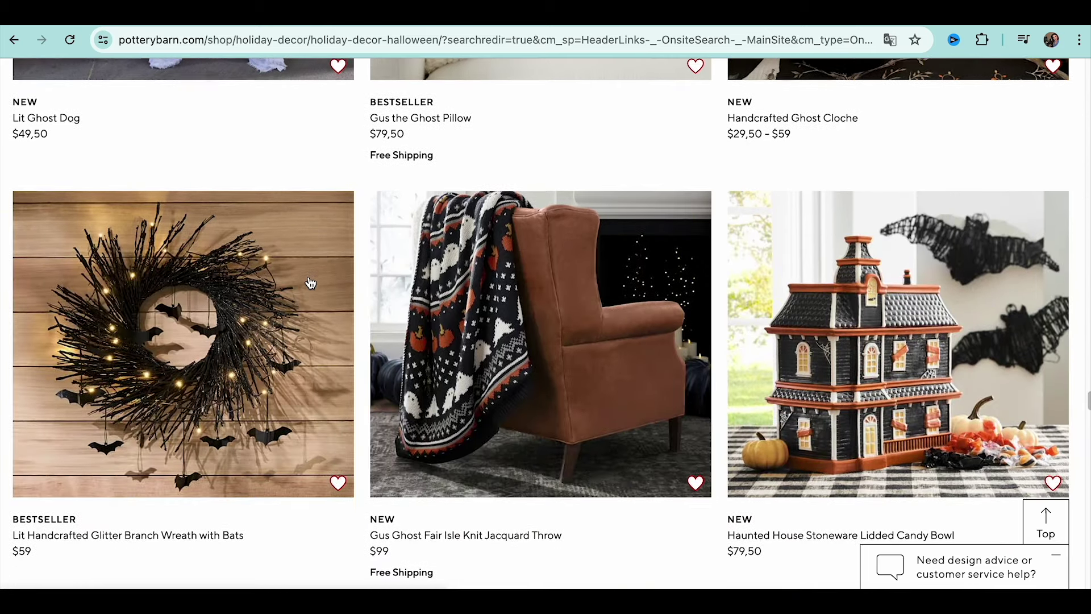
pyautogui.scroll(-1, 310, 283)
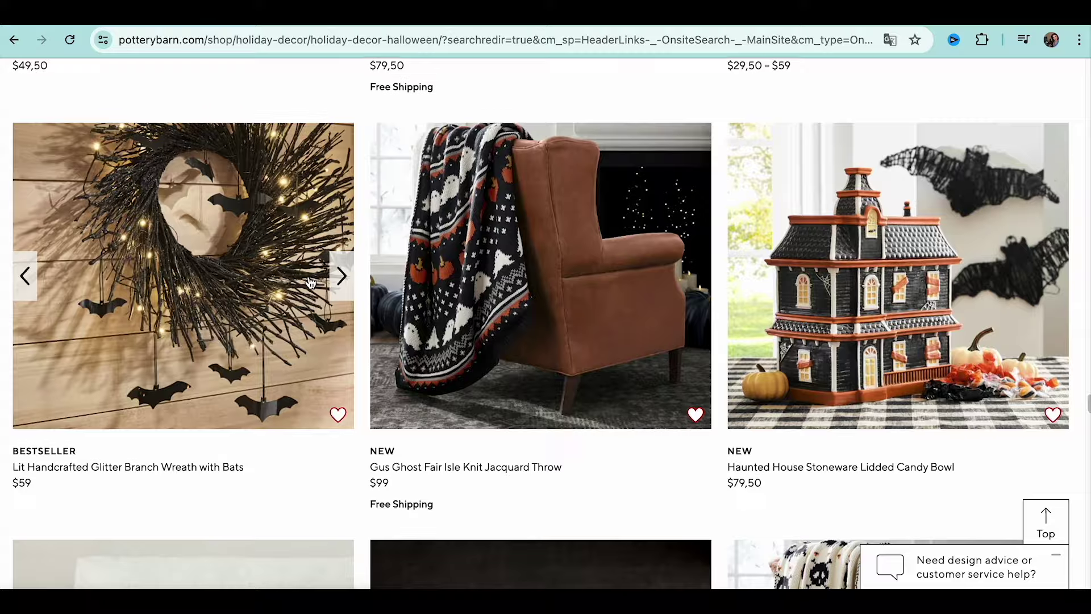
pyautogui.scroll(-4, 310, 282)
pyautogui.scroll(-5, 311, 283)
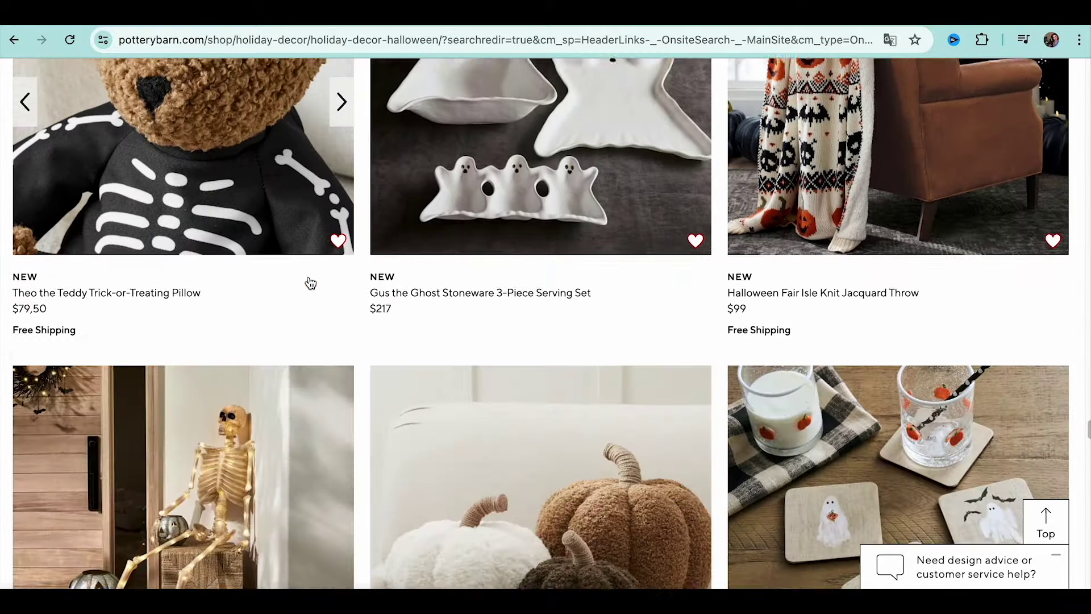
pyautogui.scroll(-3, 308, 282)
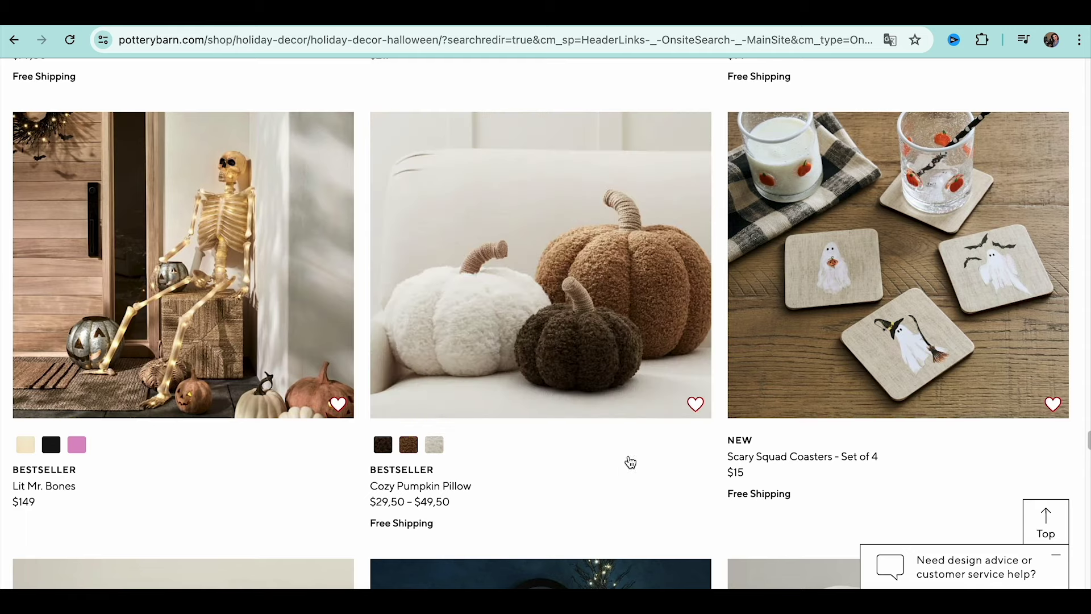
pyautogui.scroll(-5, 628, 457)
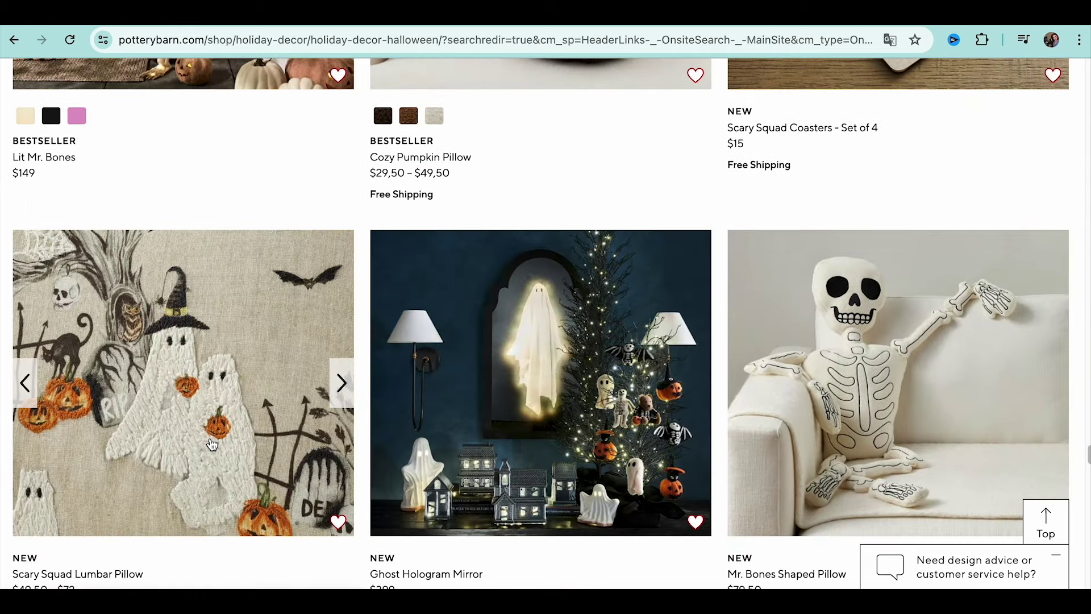
pyautogui.scroll(-1, 481, 542)
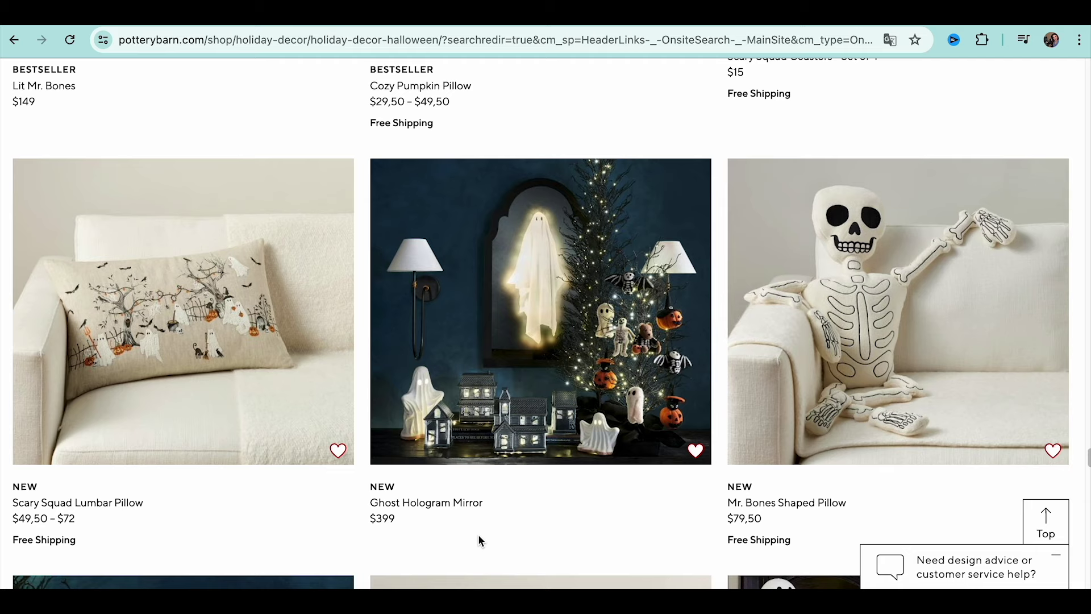
pyautogui.scroll(-15, 478, 540)
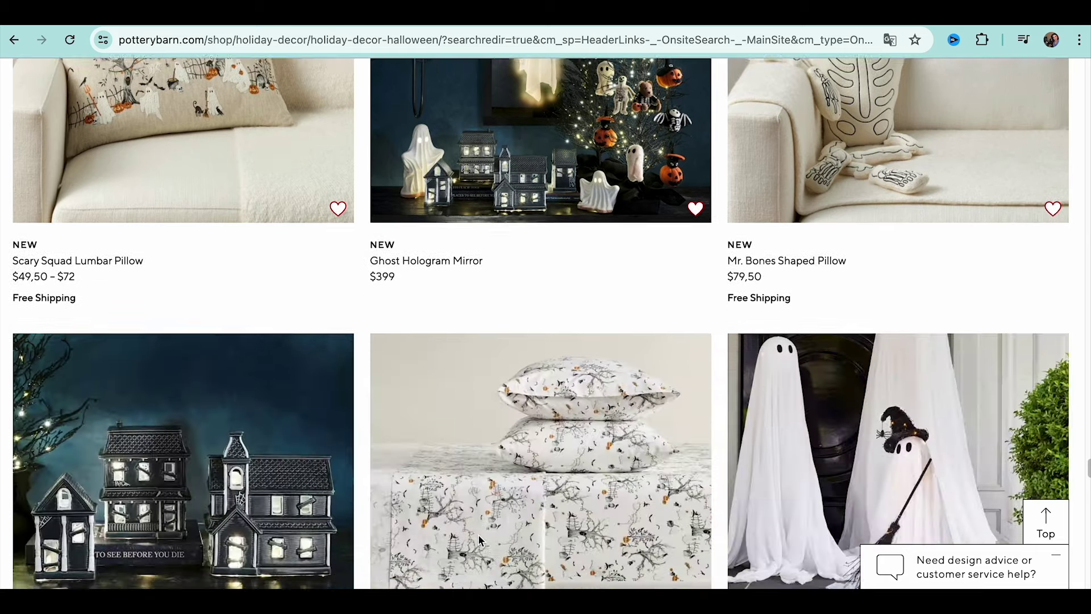
# Examine the Scary Squad placemats, mugs, plates, pillows and doormats and the Mr. Bones throw for printable product ideas
pyautogui.scroll(-8, 511, 516)
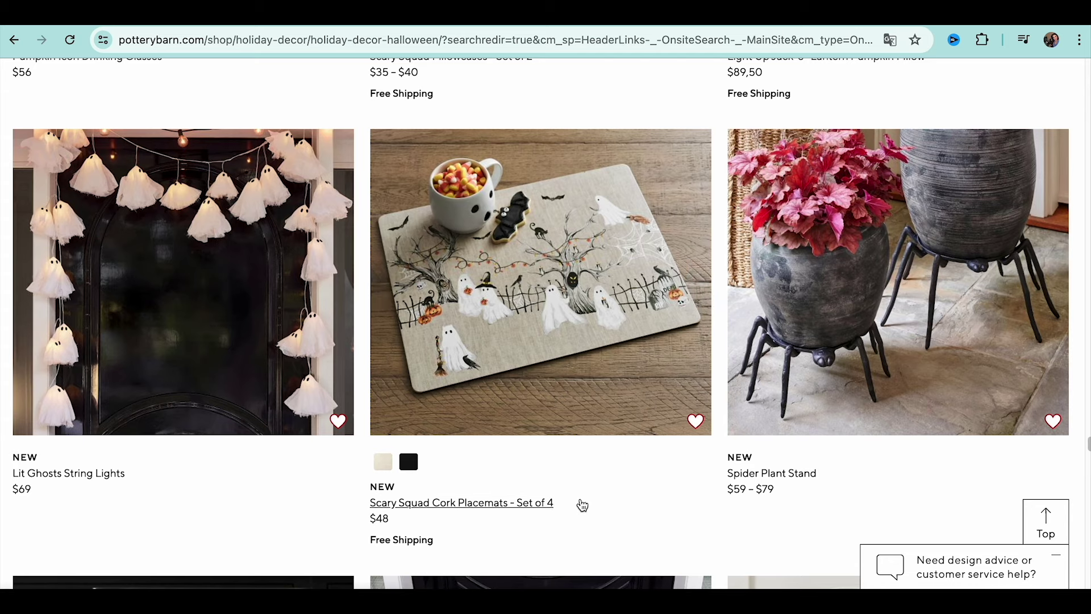
pyautogui.scroll(-6, 581, 505)
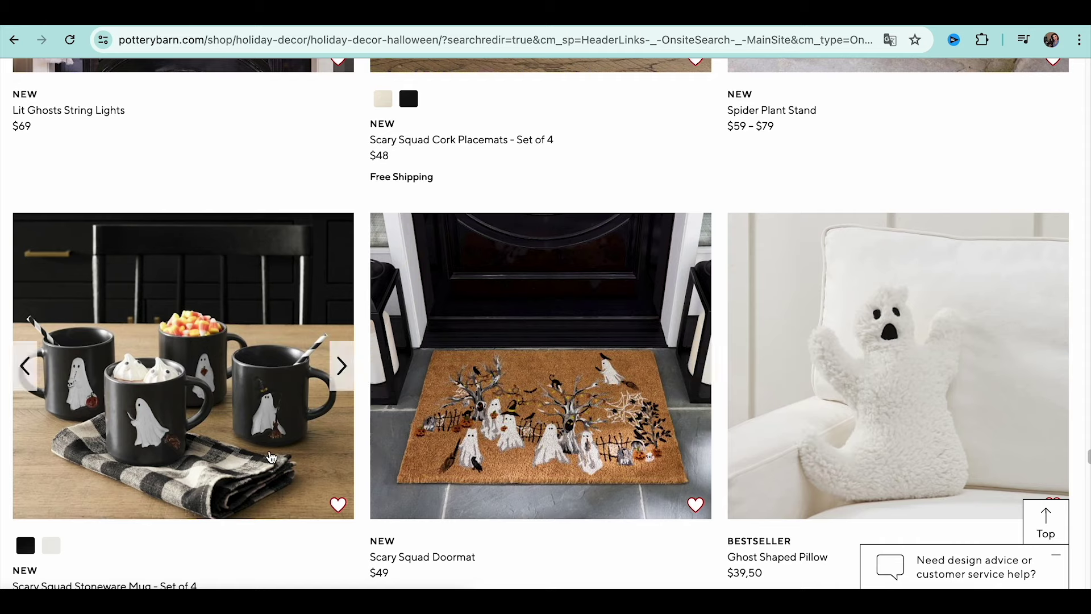
pyautogui.scroll(-12, 276, 458)
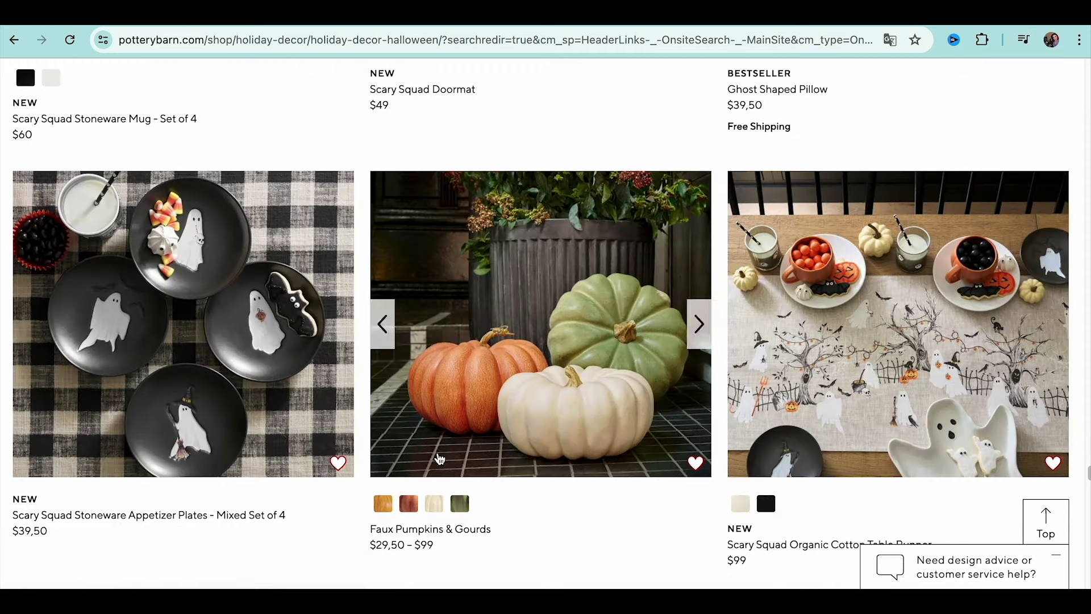
pyautogui.scroll(-6, 254, 420)
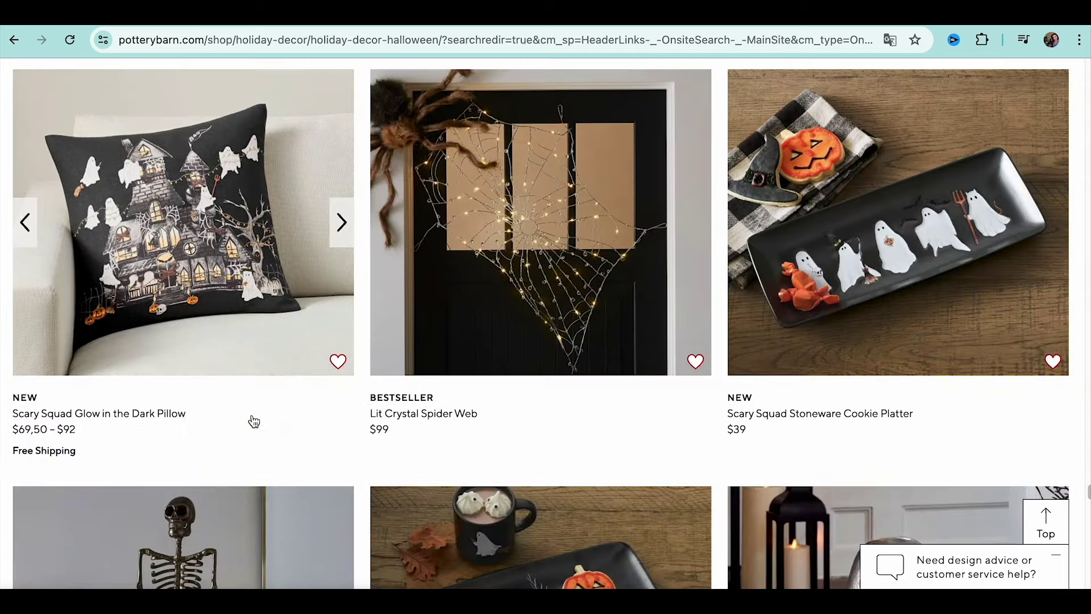
pyautogui.scroll(-6, 254, 421)
pyautogui.scroll(-13, 254, 421)
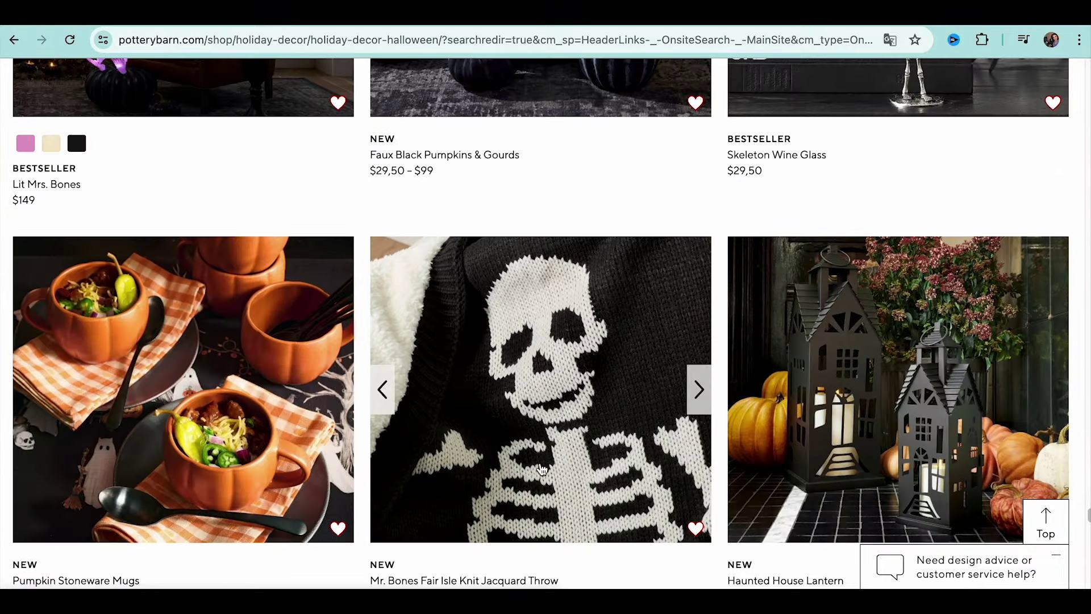
pyautogui.scroll(-4, 785, 470)
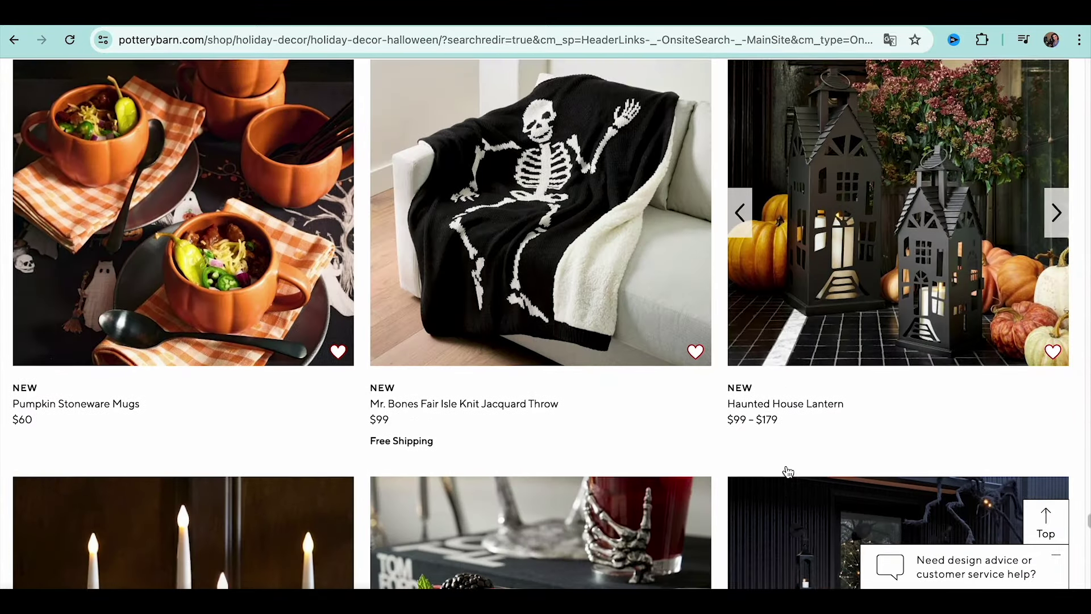
pyautogui.scroll(-13, 581, 430)
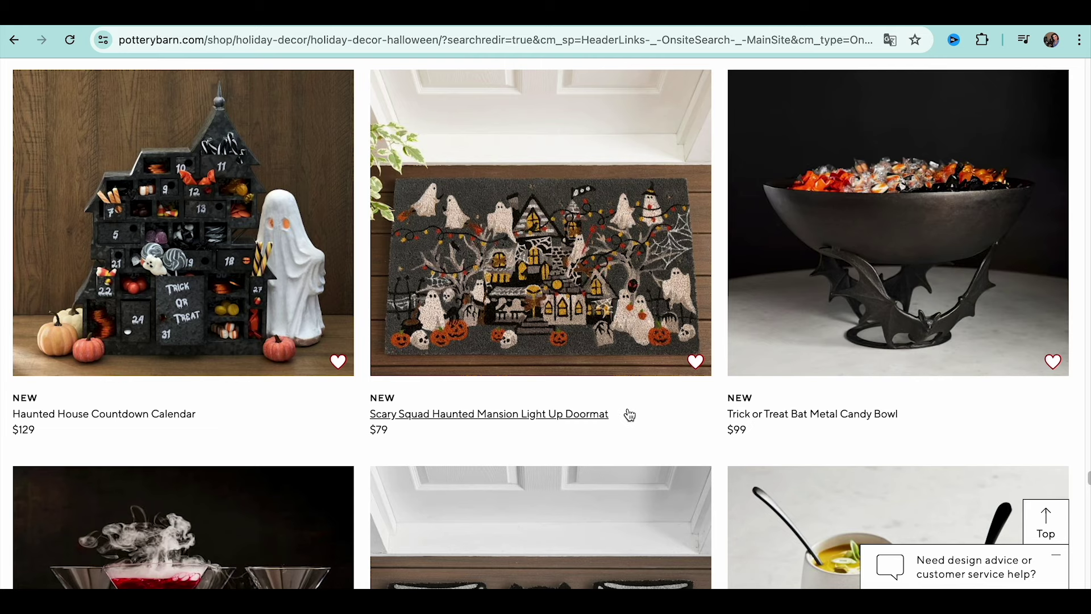
# Look over the Halloween table throws, serving bowls, cocktail napkins and guest towels further down the Pottery Barn list
pyautogui.scroll(-10, 626, 425)
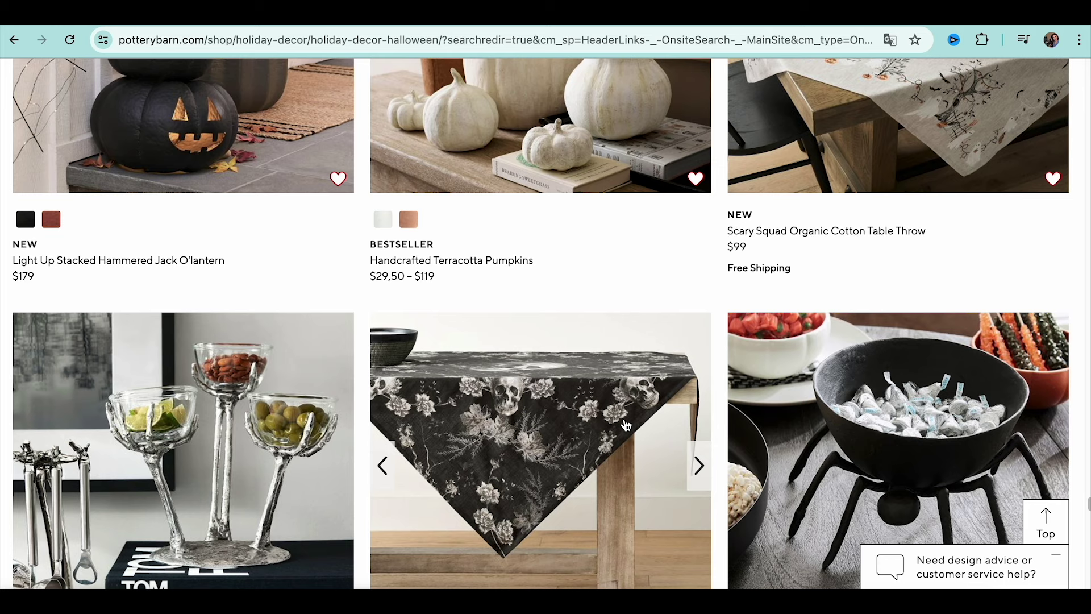
pyautogui.scroll(-20, 626, 425)
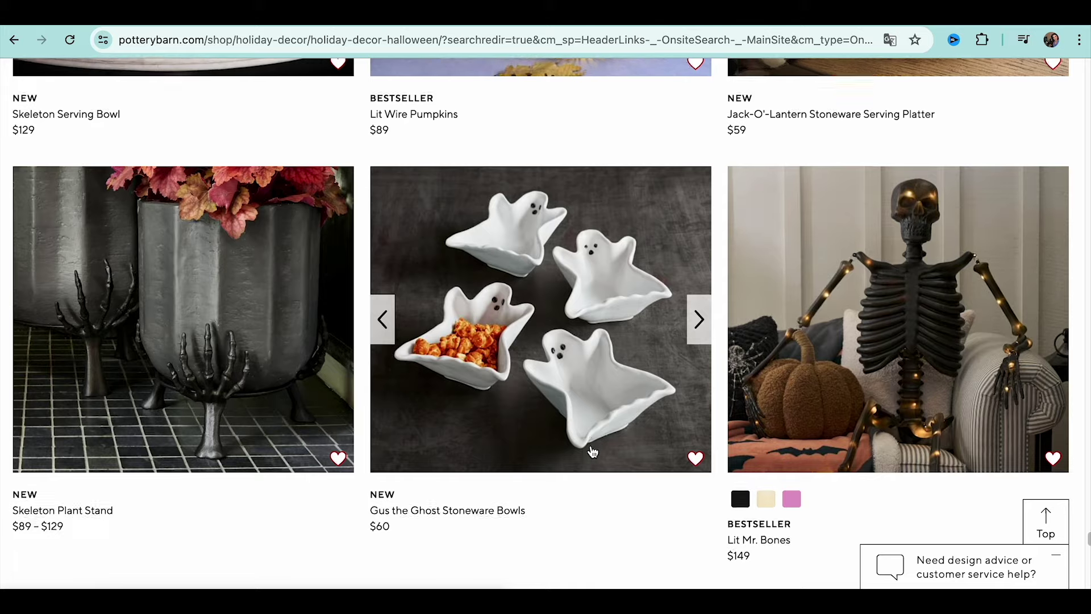
pyautogui.scroll(10, 592, 452)
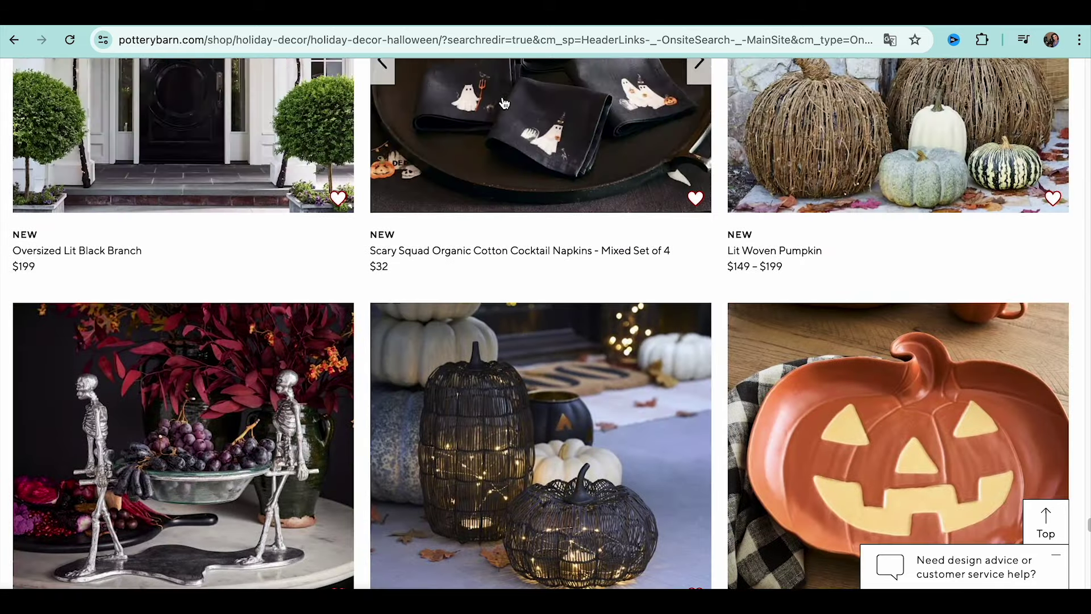
pyautogui.scroll(-20, 537, 409)
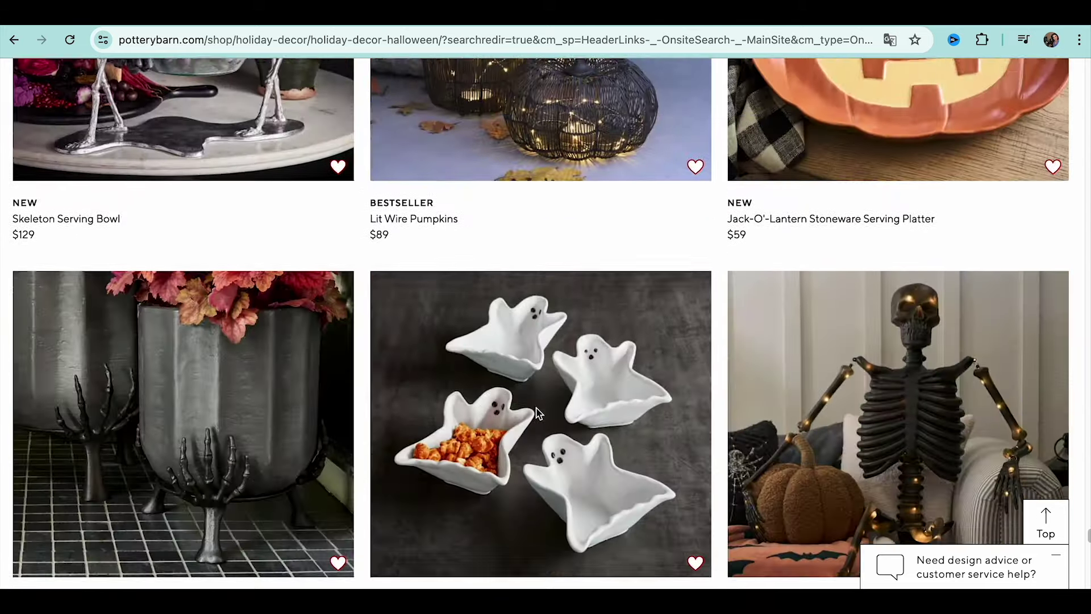
pyautogui.scroll(-10, 538, 415)
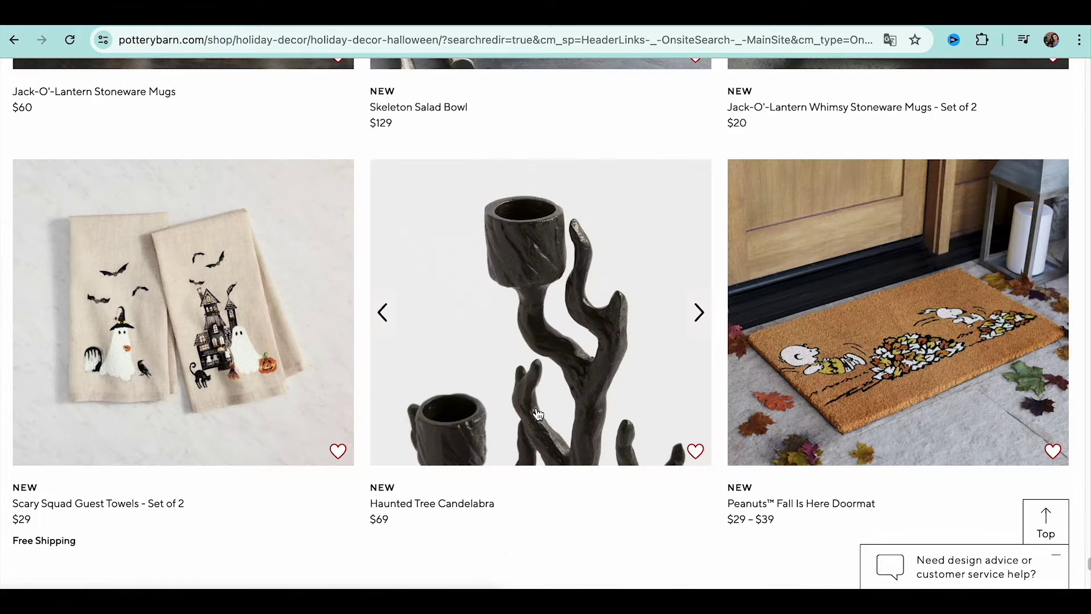
# Show more Pottery Barn Halloween products and look over the added candles, lanterns, doormats and pumpkin decor
pyautogui.scroll(-6, 538, 414)
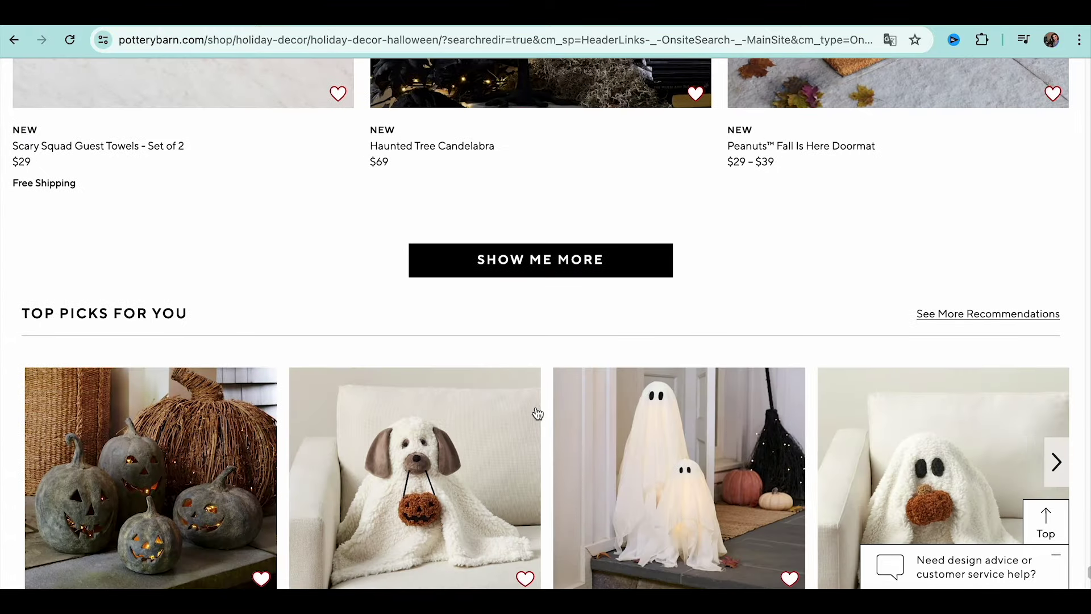
pyautogui.scroll(-8, 446, 510)
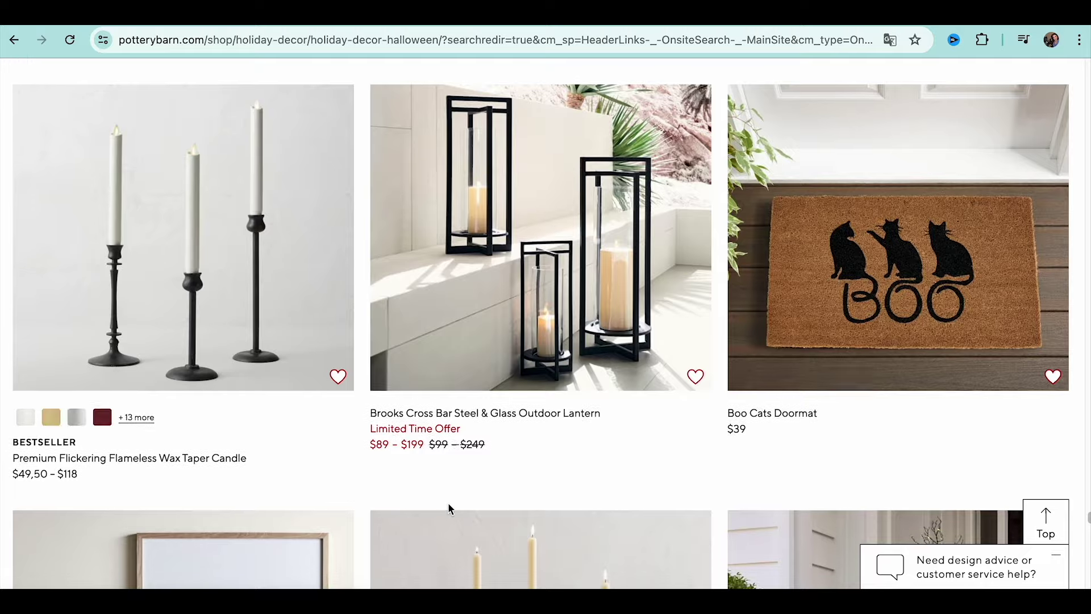
pyautogui.scroll(-7, 449, 509)
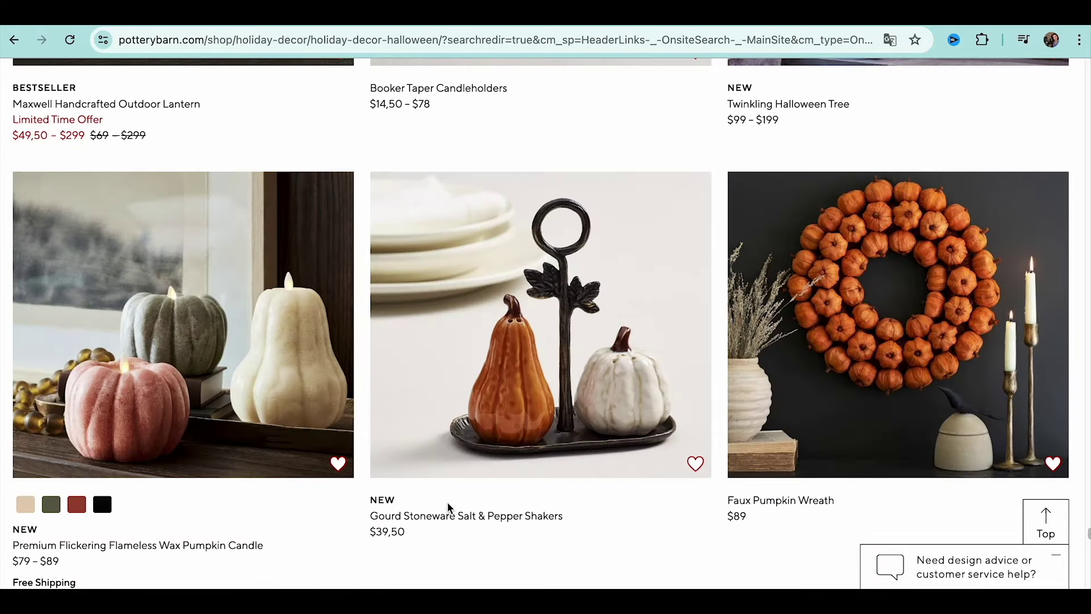
pyautogui.scroll(-8, 446, 502)
pyautogui.scroll(-7, 448, 489)
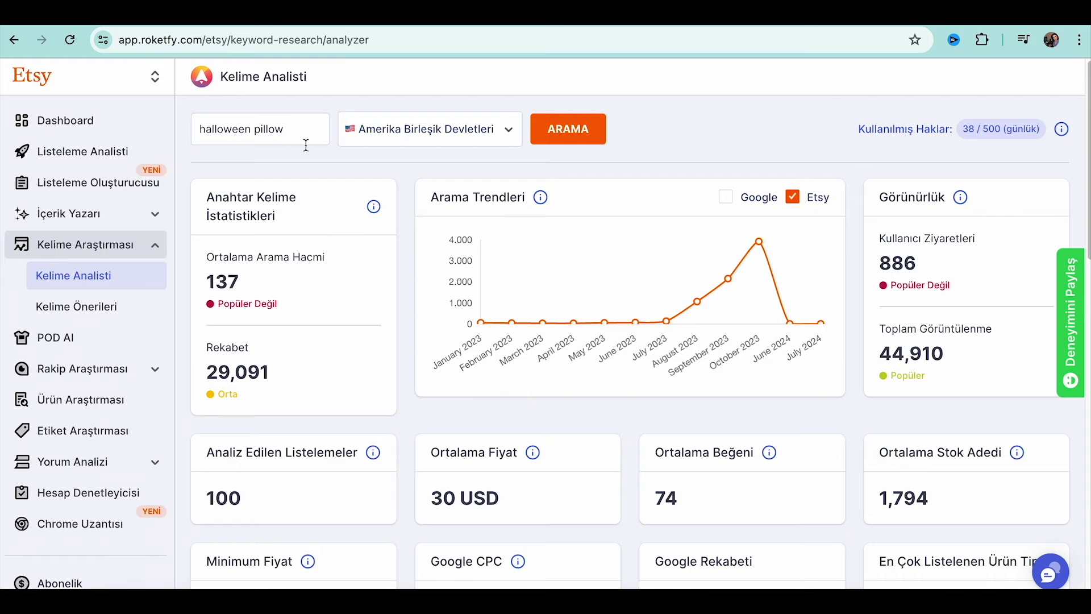
# Switch to Roketfy's keyword analyzer and review the "halloween pillow" statistics, price range, delivery times and most-used title words
pyautogui.scroll(-4, 318, 165)
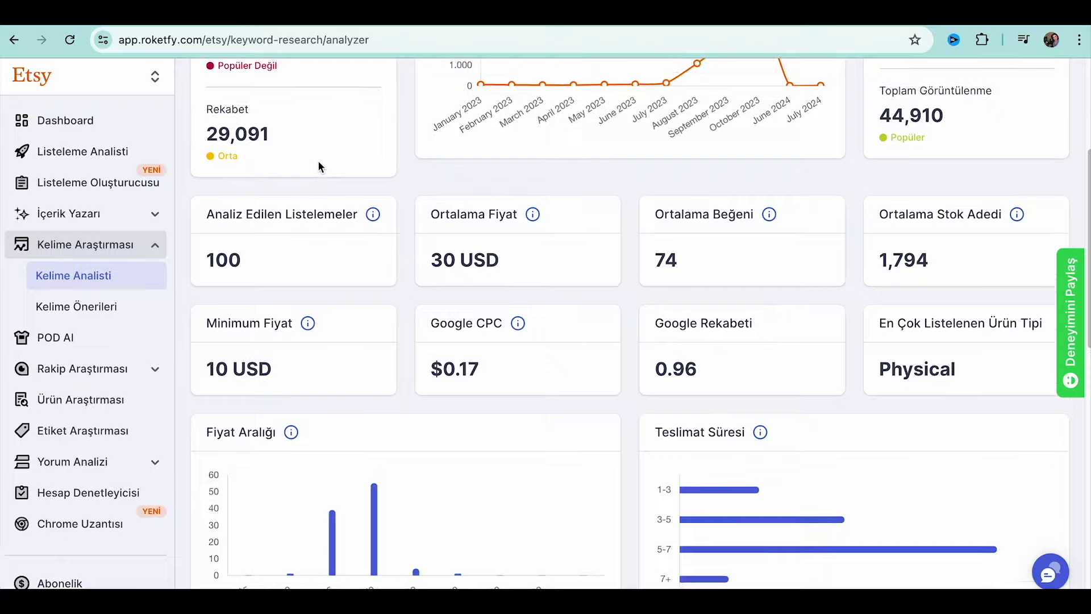
pyautogui.scroll(3, 756, 140)
pyautogui.scroll(-4, 416, 486)
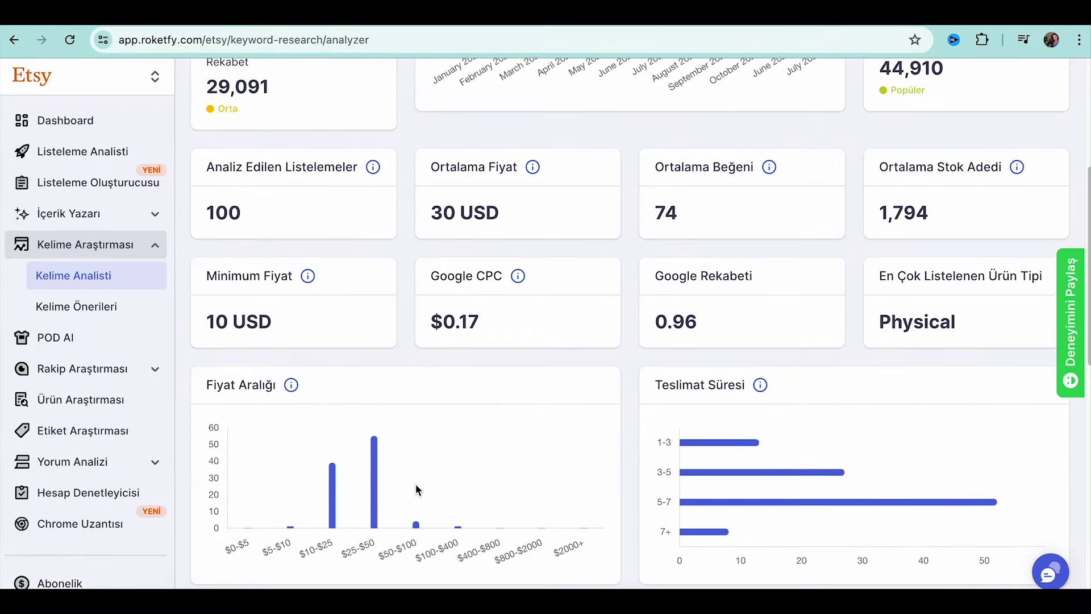
pyautogui.scroll(-3, 417, 490)
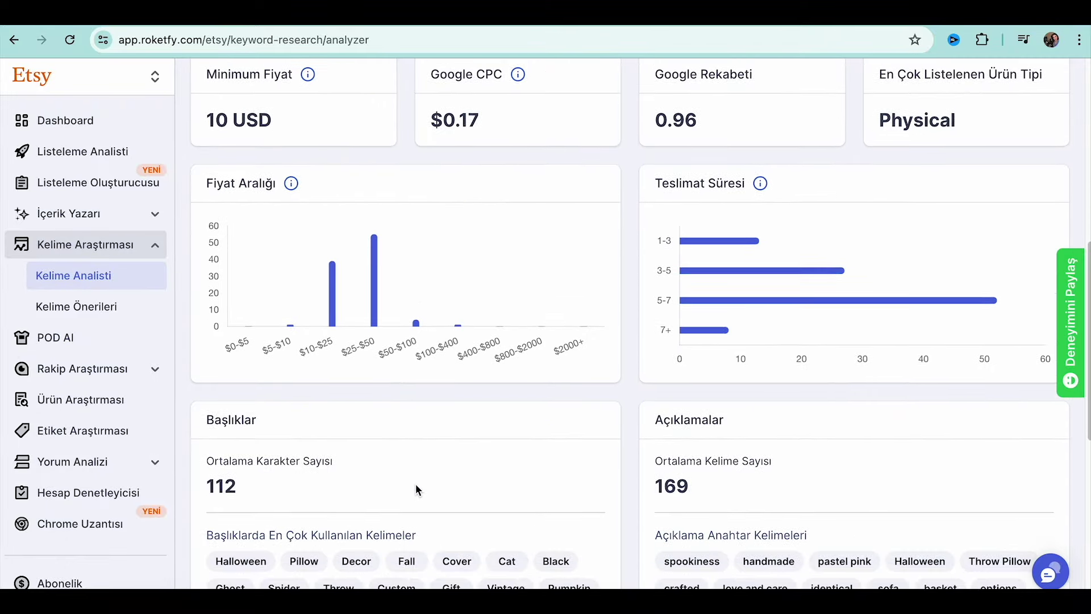
pyautogui.scroll(-3, 417, 490)
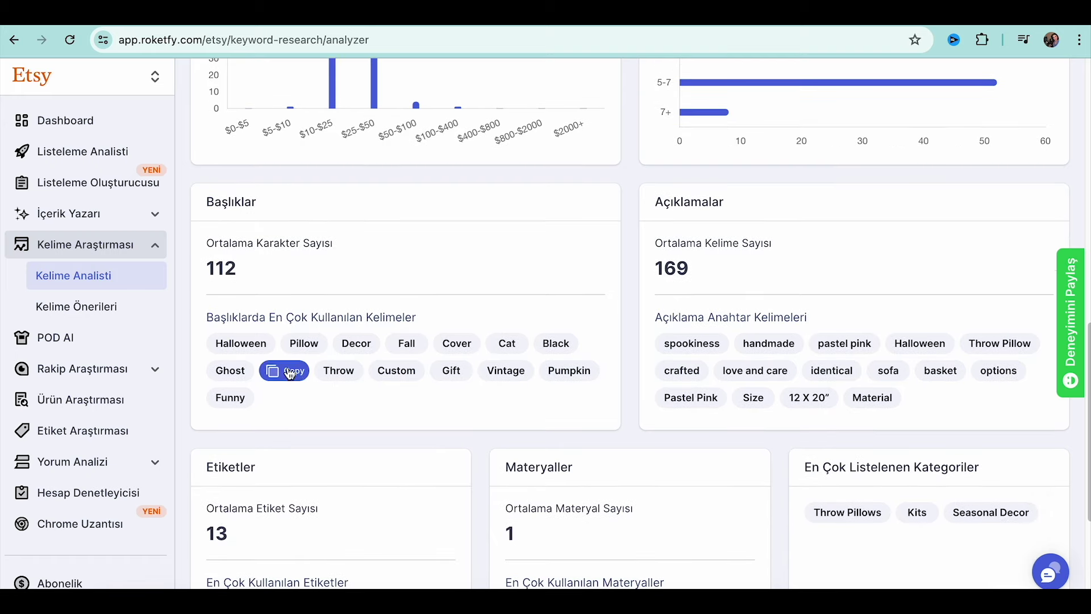
pyautogui.moveTo(319, 354)
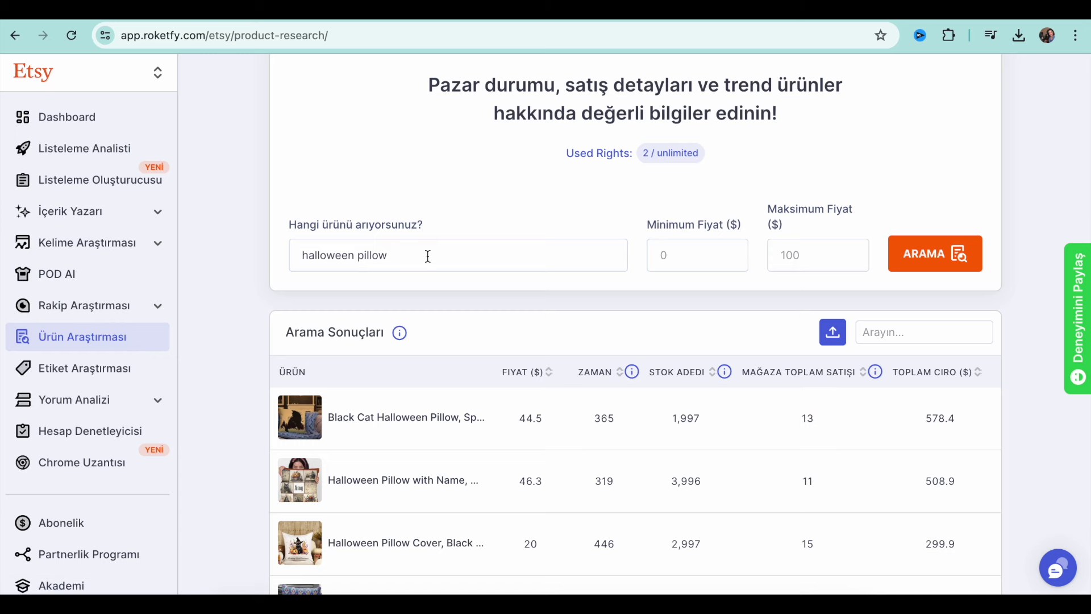
# Review the prices, listing ages, stock and shop sales of the first "halloween pillow" product research results
pyautogui.scroll(-6, 436, 179)
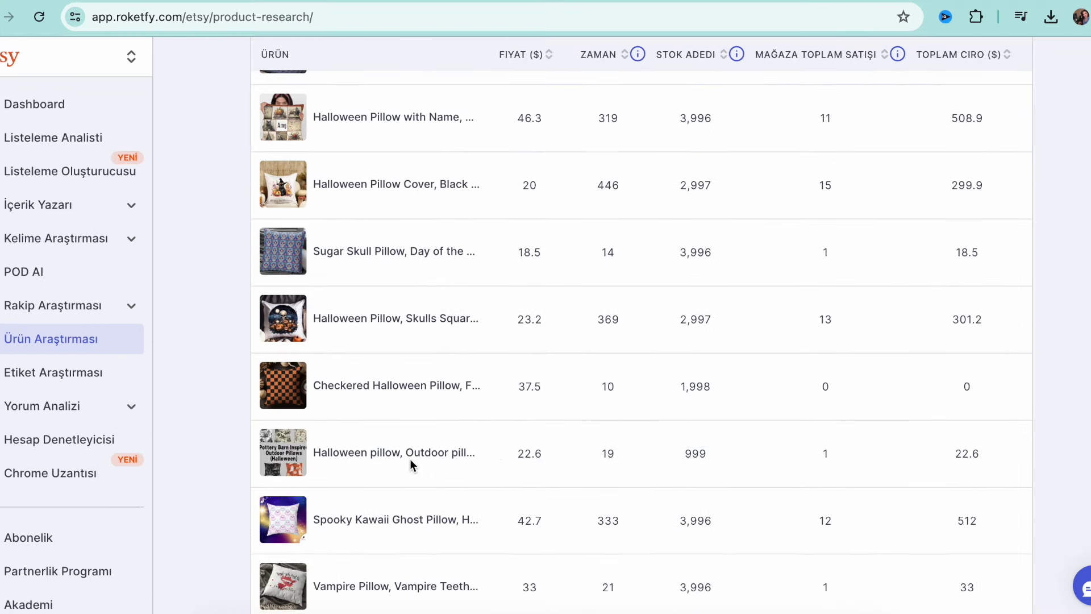
pyautogui.scroll(-1, 433, 344)
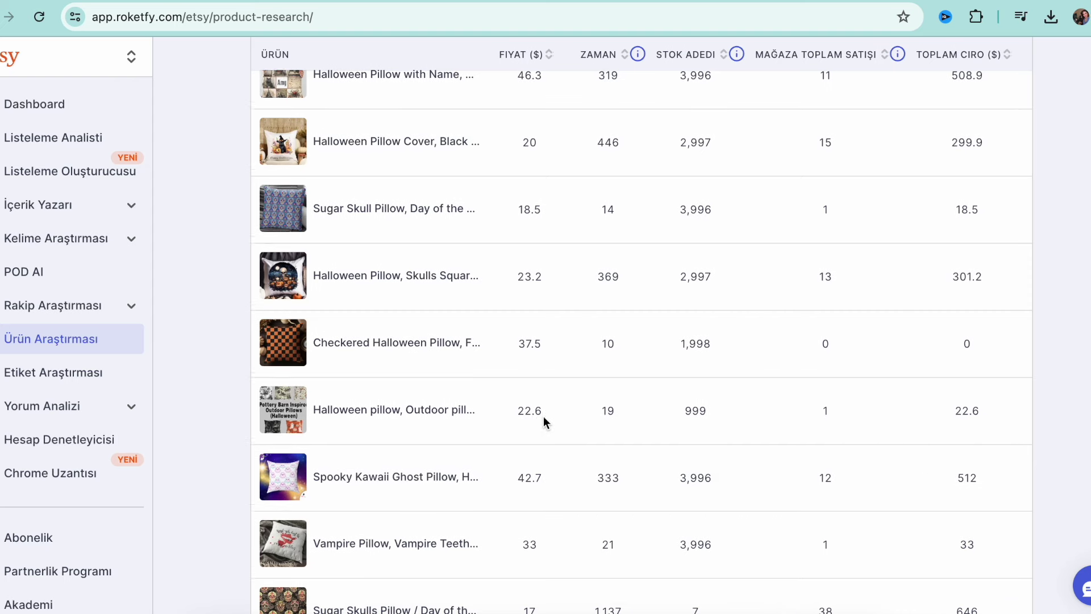
pyautogui.scroll(-2, 543, 417)
pyautogui.scroll(-2, 543, 403)
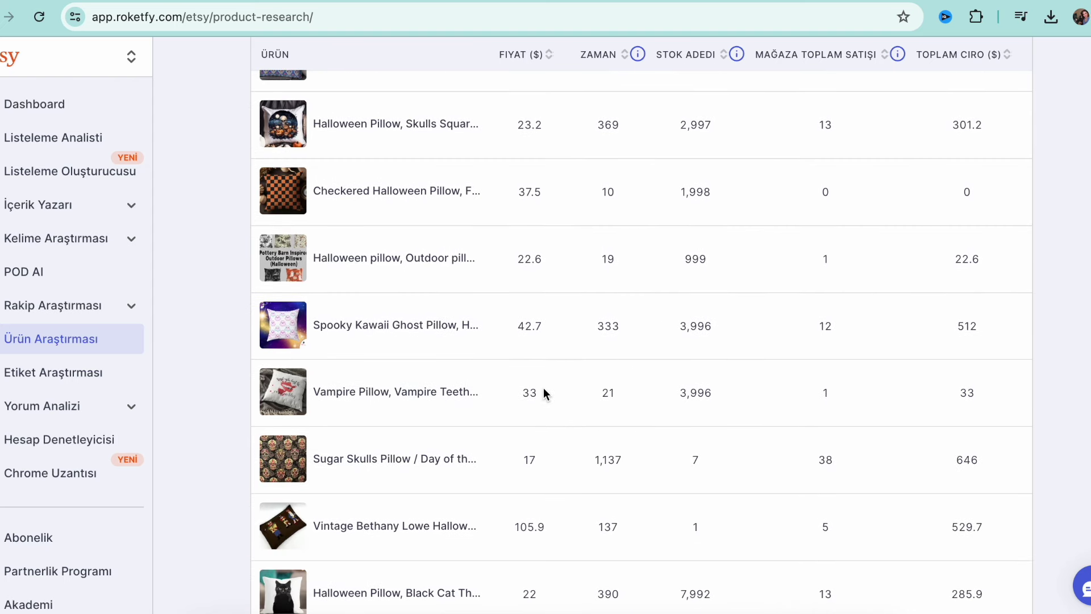
pyautogui.scroll(-1, 544, 392)
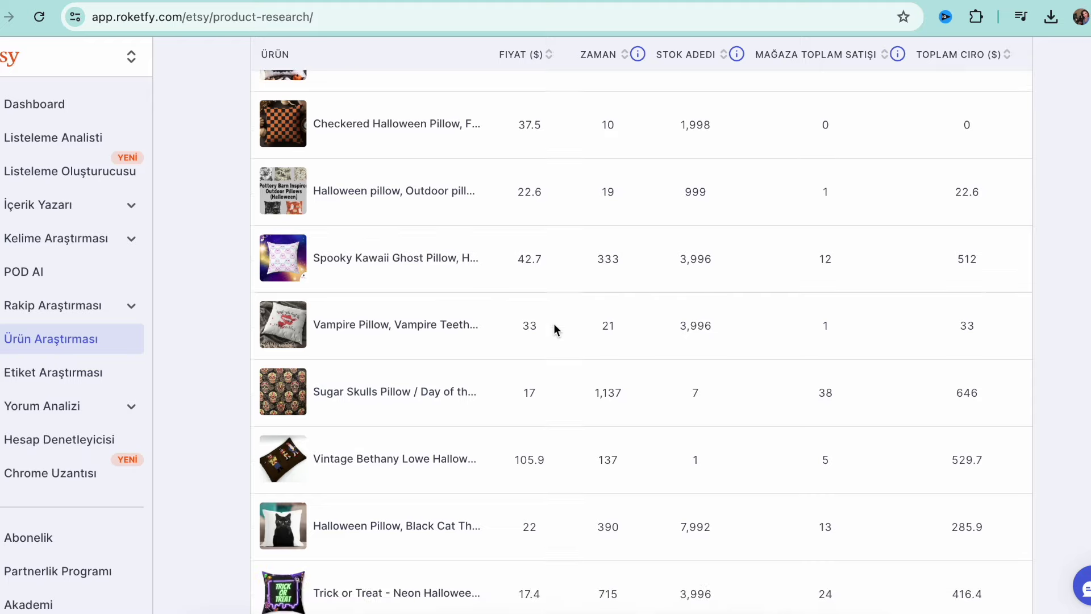
pyautogui.scroll(-3, 556, 327)
pyautogui.hscroll(1, 754, 396)
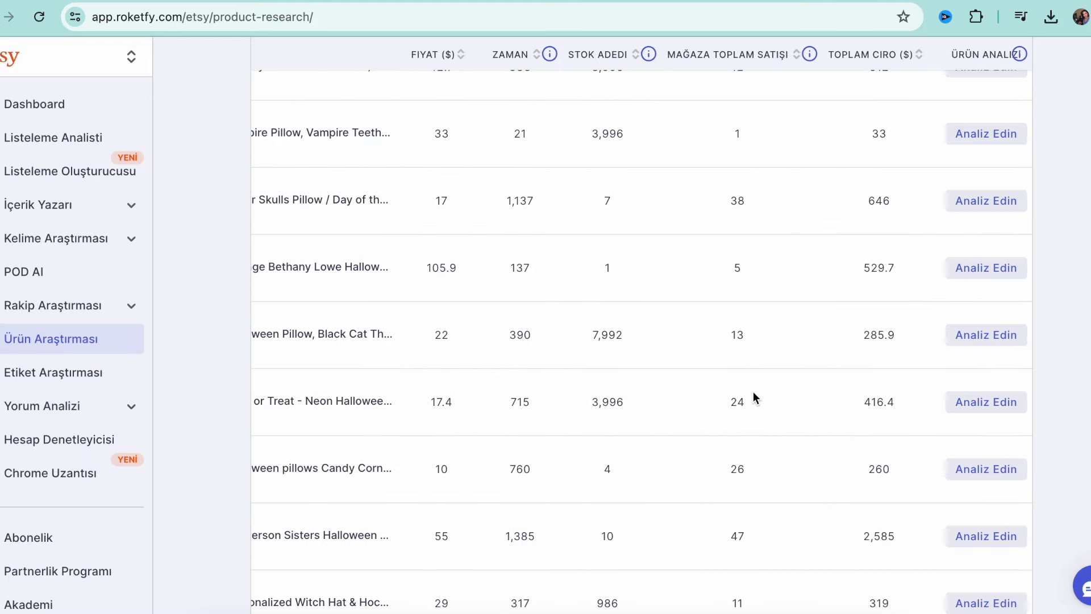
# Compare the sales and revenue of the pillow listings further down the product research results
pyautogui.hscroll(-2, 754, 393)
pyautogui.hscroll(2, 989, 449)
pyautogui.hscroll(-2, 594, 511)
pyautogui.scroll(-4, 592, 510)
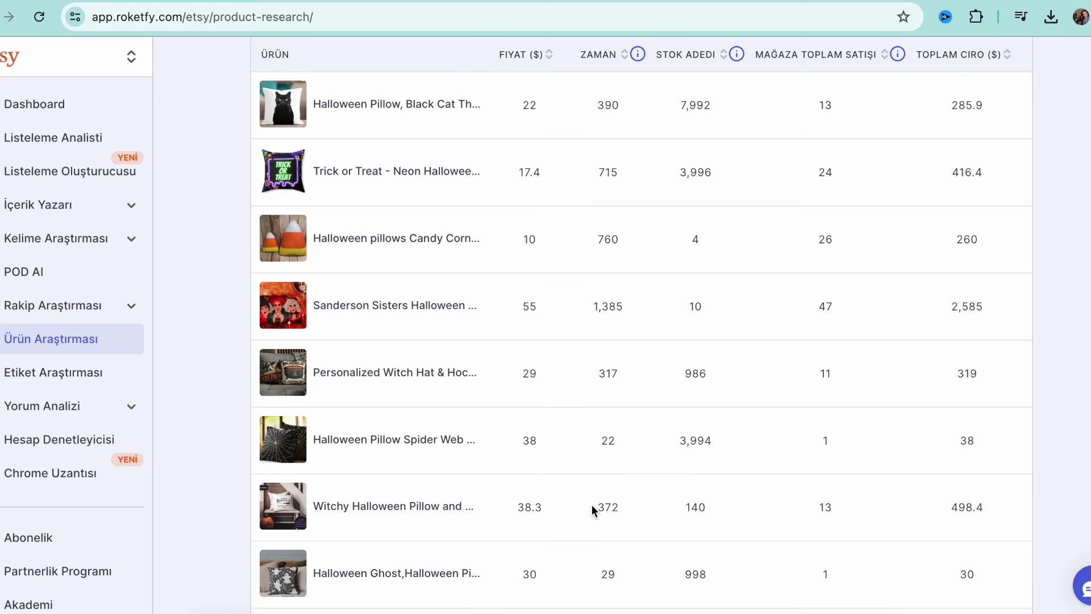
pyautogui.scroll(-10, 592, 505)
pyautogui.scroll(-1, 596, 396)
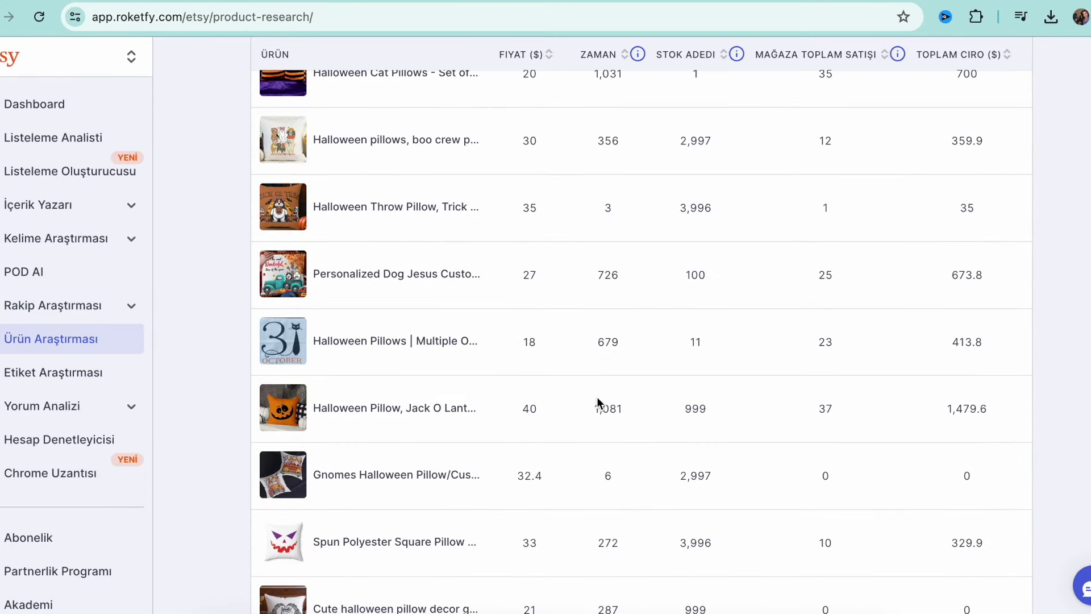
pyautogui.scroll(-2, 435, 517)
pyautogui.scroll(-2, 436, 512)
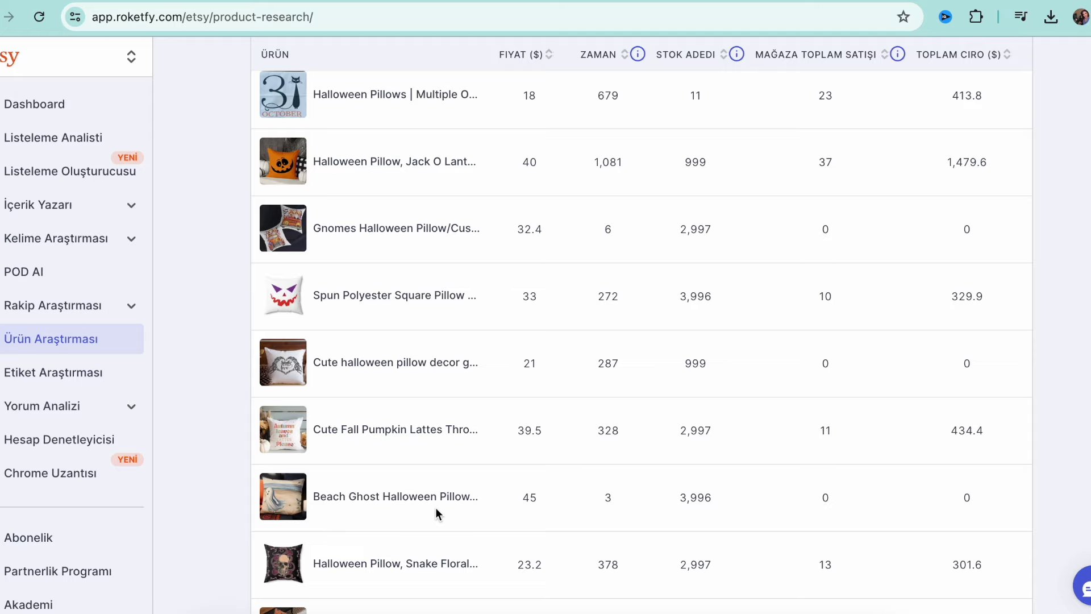
# Open the product analysis of a spooky Halloween pillow listing and read its keywords, tags and materials
pyautogui.click(435, 507)
pyautogui.scroll(-8, 600, 405)
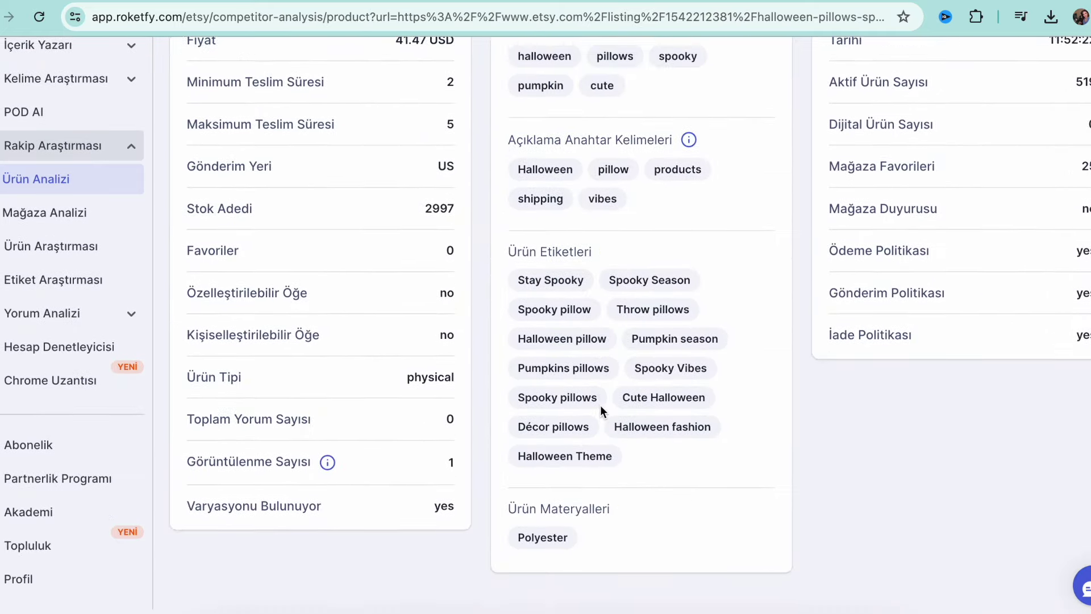
pyautogui.moveTo(560, 362)
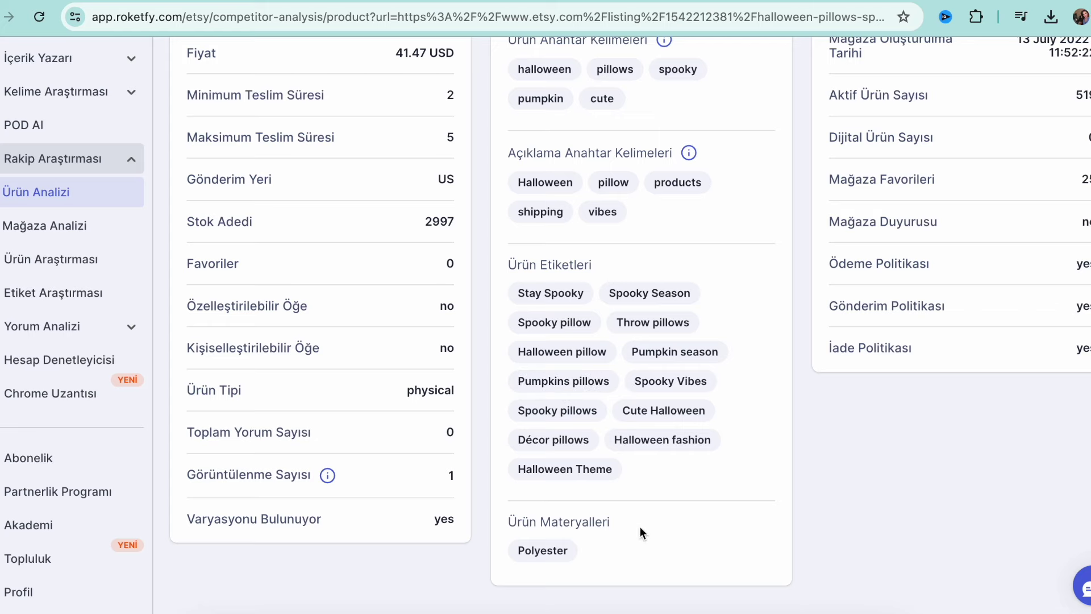
# Switch to Printify's catalog results for "pillow" and compare the pillow and pillowcase types, base prices and providers for the USA market
pyautogui.click(569, 446)
pyautogui.scroll(-8, 632, 493)
pyautogui.scroll(9, 743, 499)
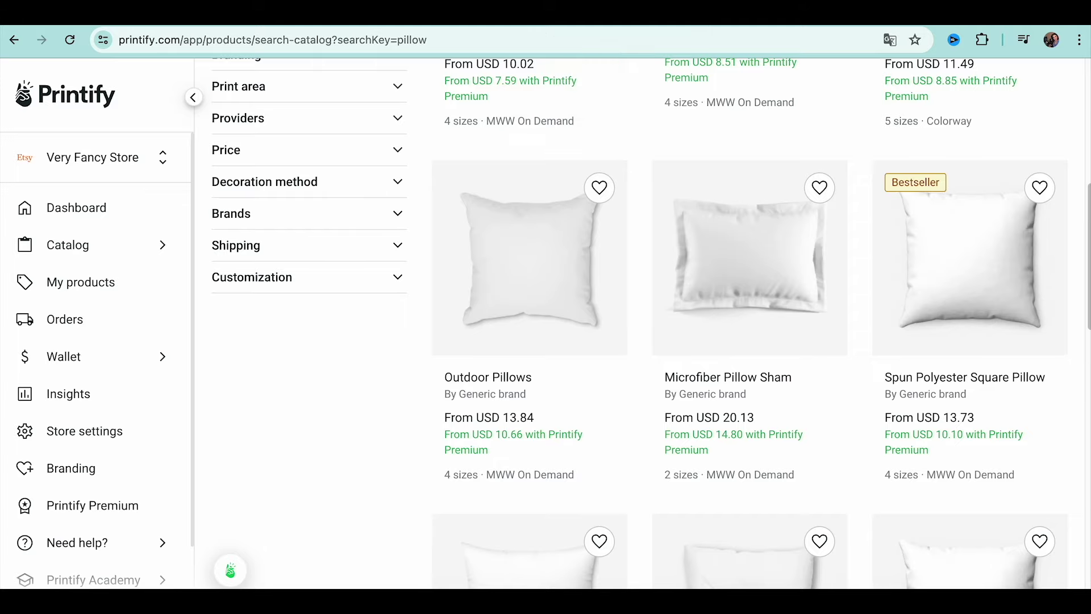
pyautogui.scroll(6, 572, 304)
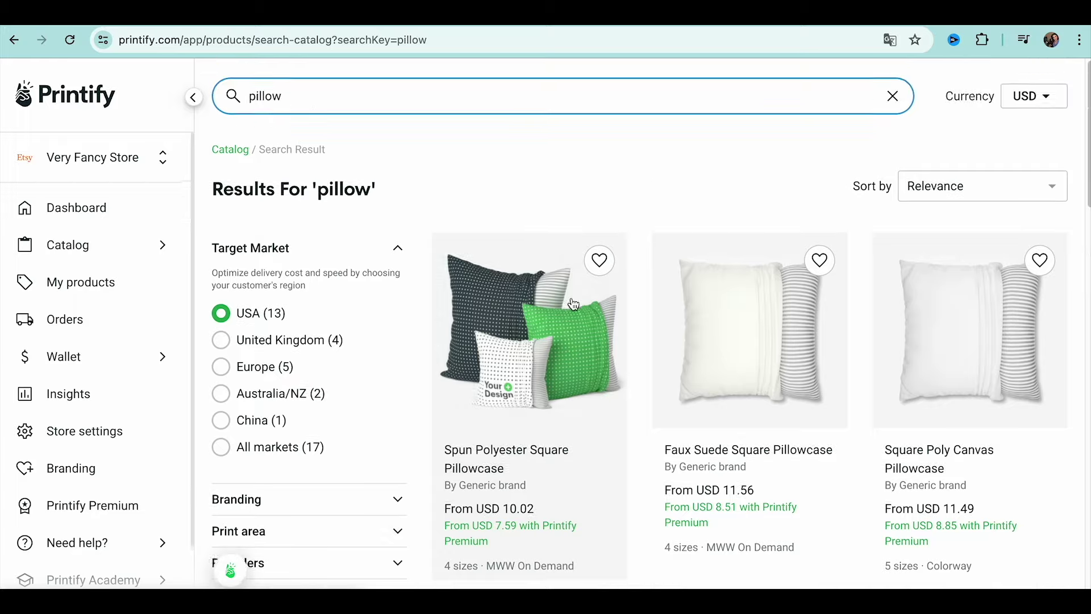
pyautogui.scroll(-10, 573, 304)
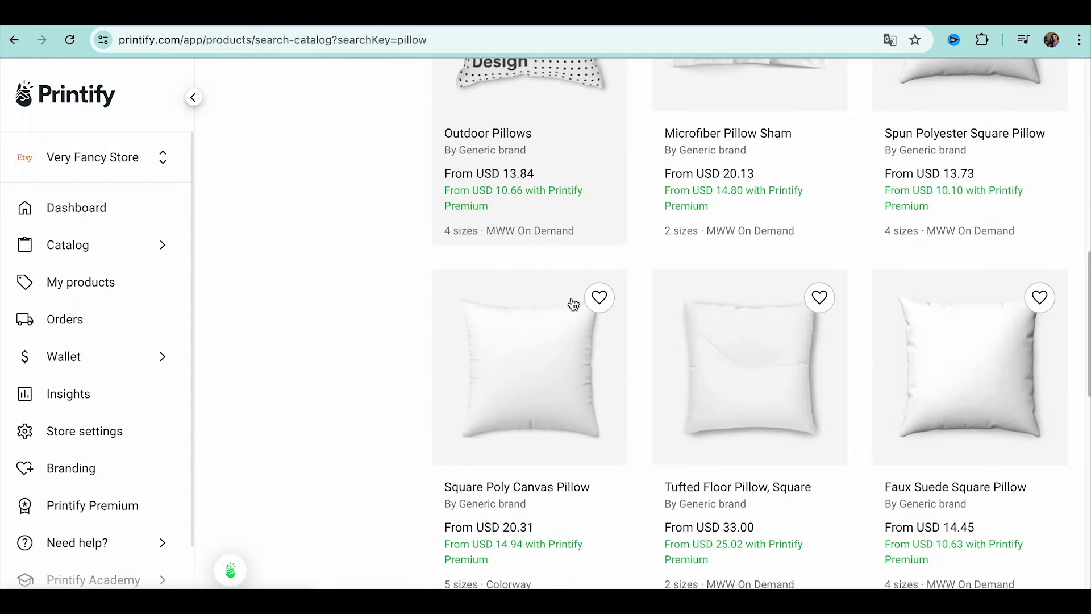
pyautogui.scroll(5, 573, 305)
pyautogui.scroll(6, 573, 304)
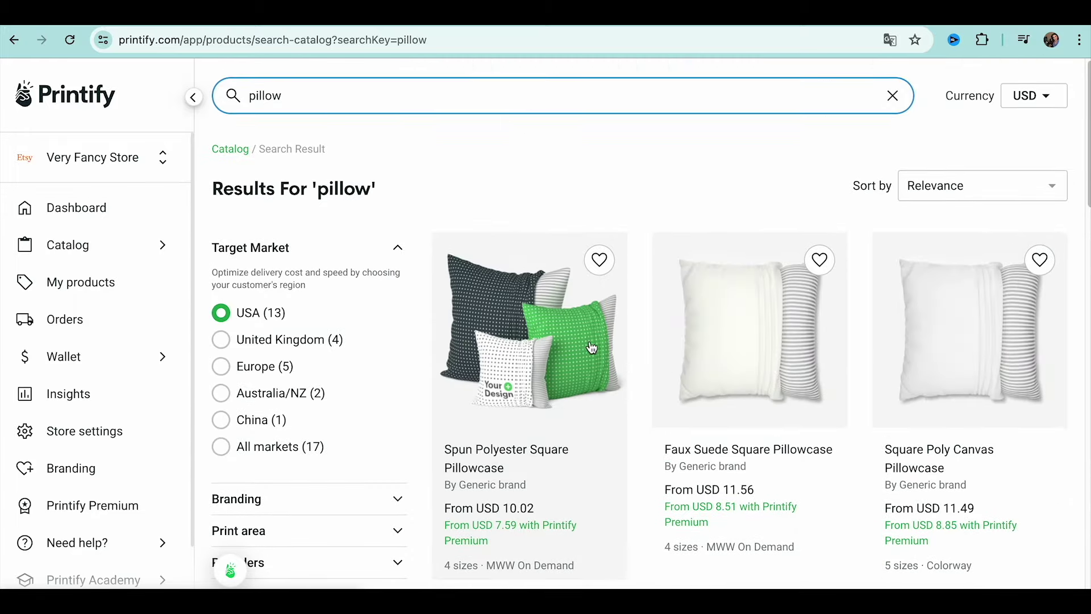
pyautogui.scroll(-1, 548, 507)
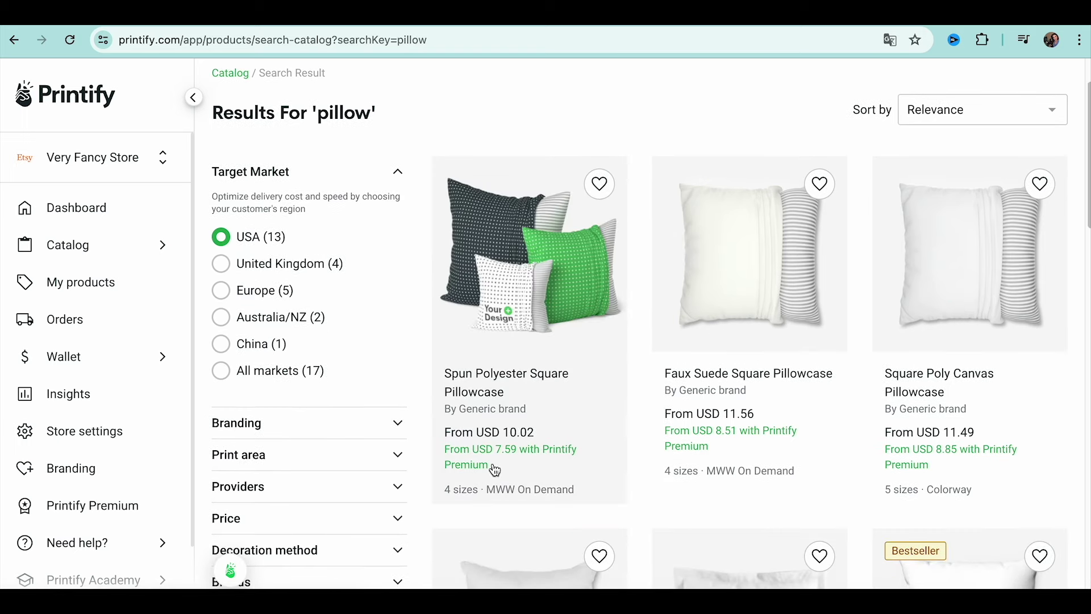
pyautogui.scroll(-5, 531, 482)
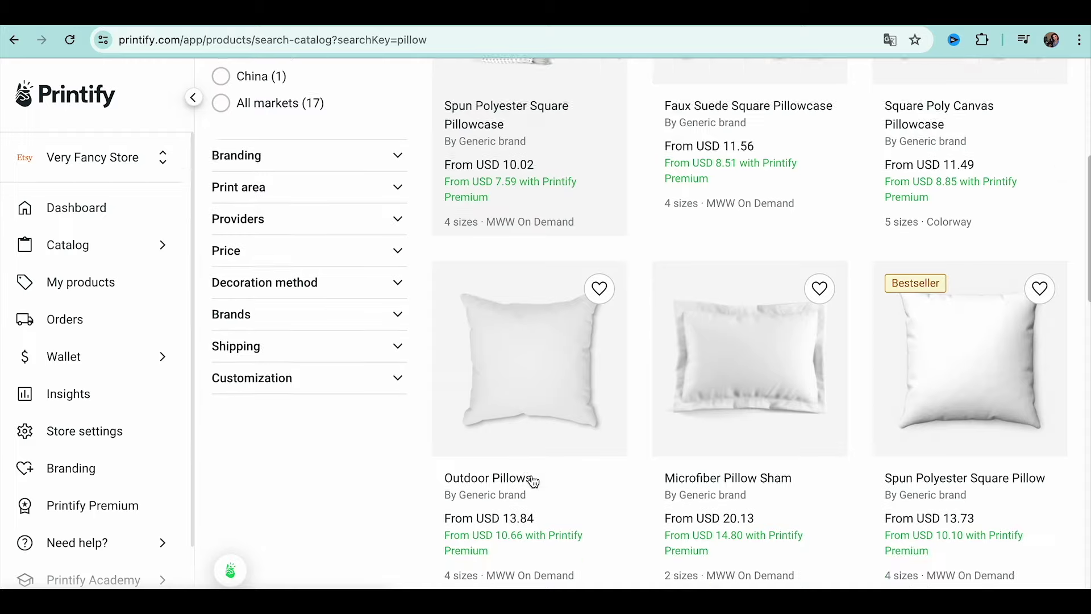
pyautogui.scroll(-1, 534, 482)
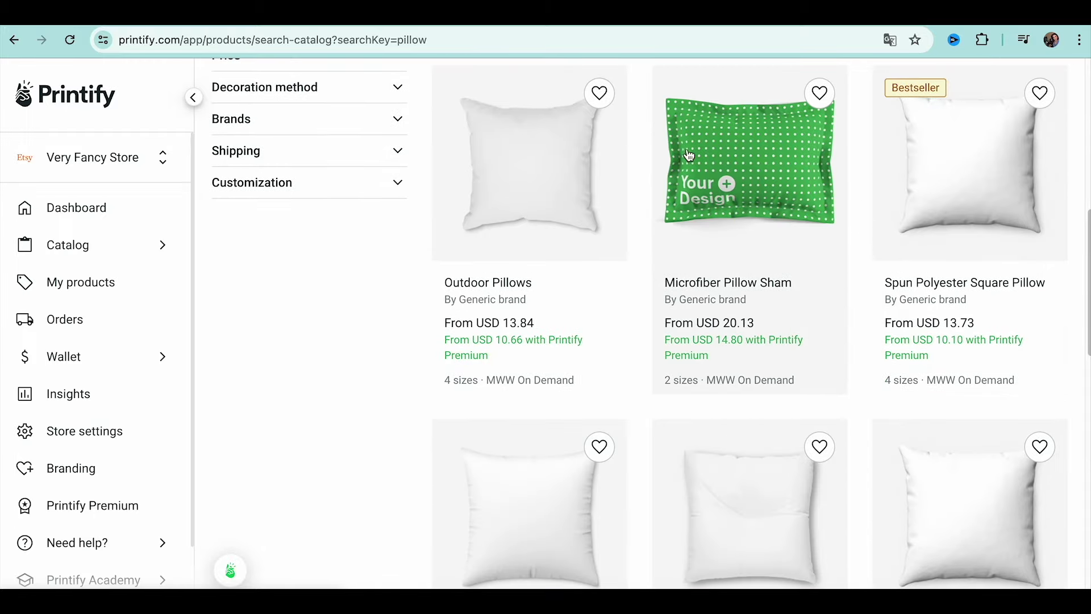
# Switch to Etsy's best-seller results for "pillow halloween" and look through the pillow designs and prices
pyautogui.scroll(-9, 674, 540)
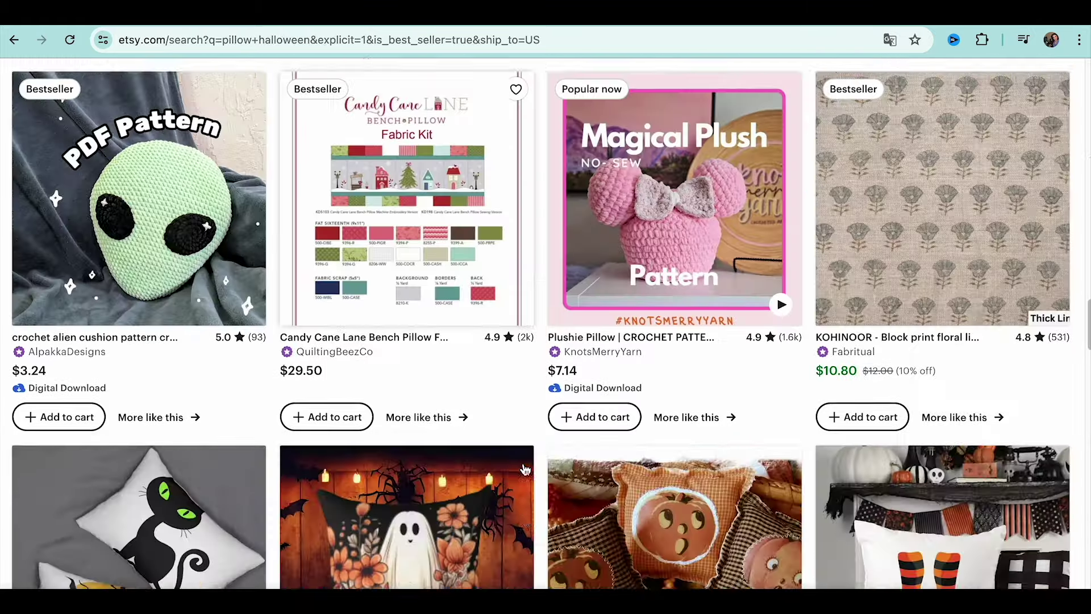
pyautogui.scroll(-4, 525, 469)
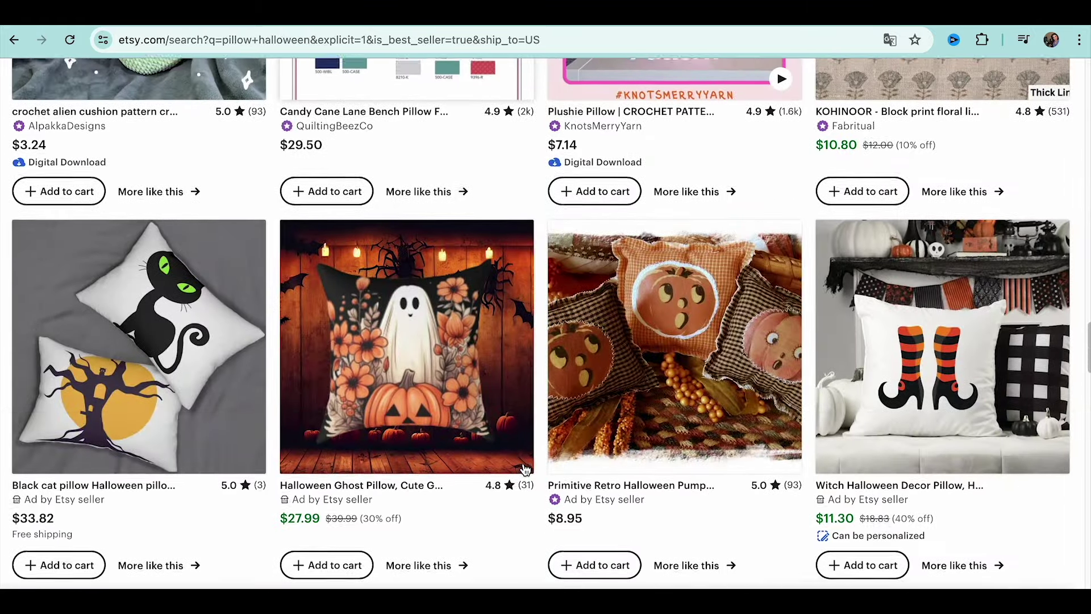
pyautogui.scroll(-10, 525, 469)
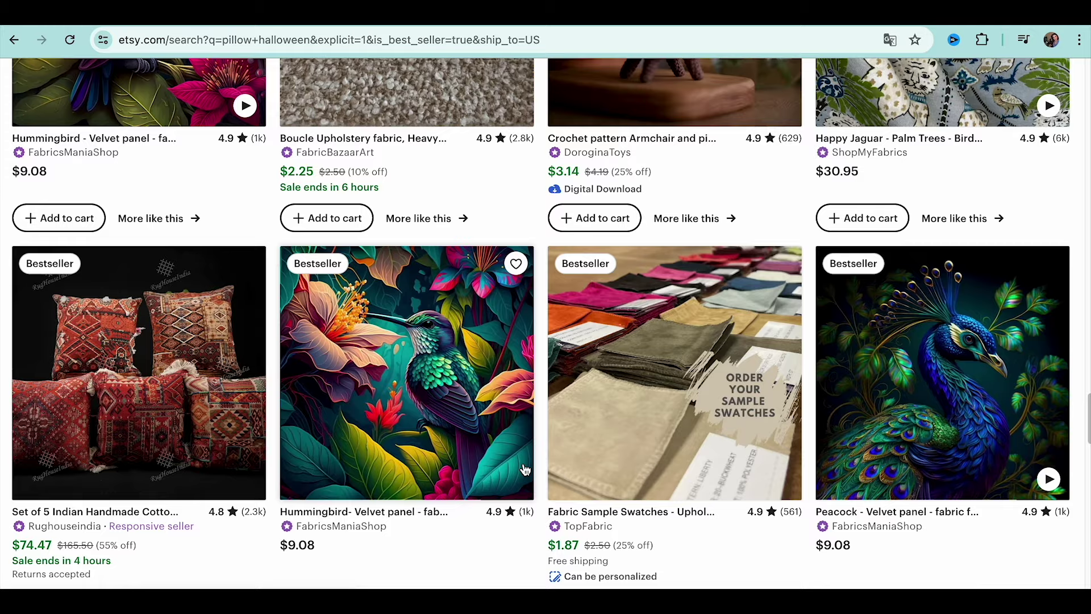
pyautogui.scroll(-10, 525, 469)
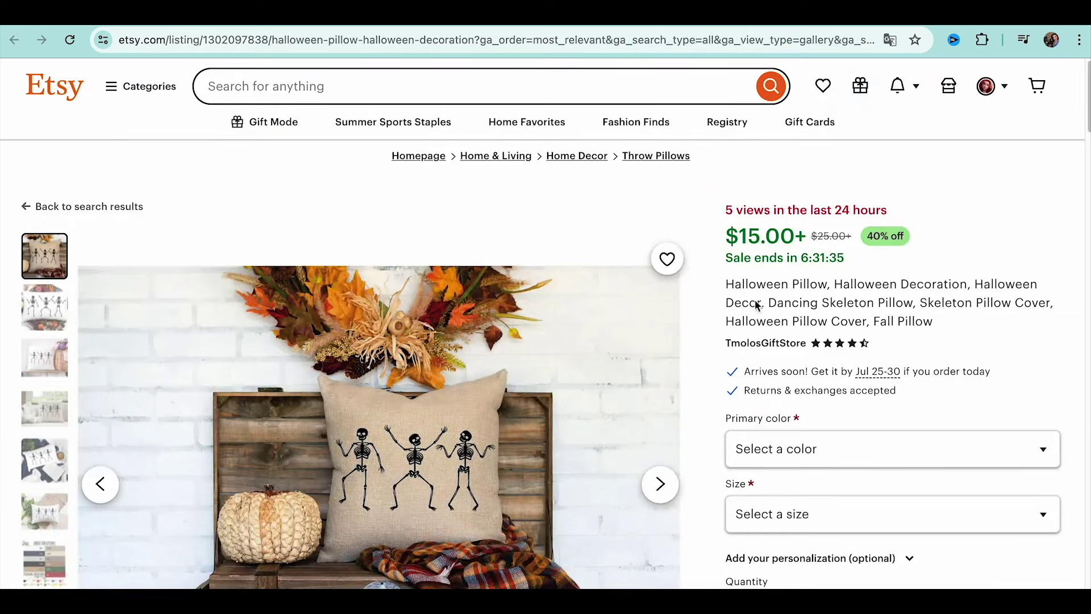
# Inspect the dancing skeleton pillow listing with the Roketfy extension and highlight its tags, including "spooky decor"
pyautogui.click(984, 40)
pyautogui.click(859, 163)
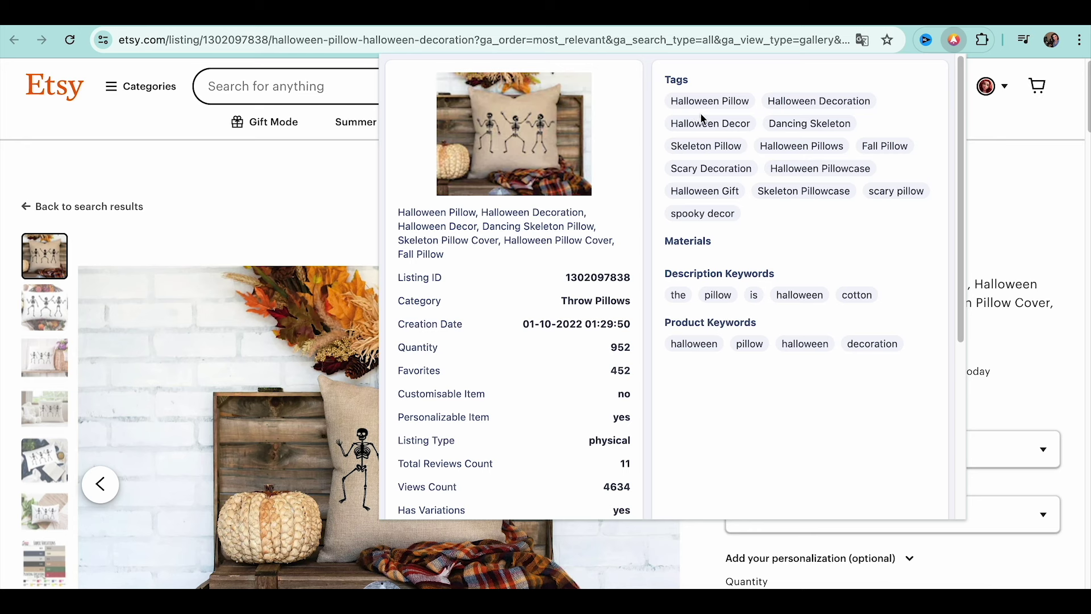
pyautogui.moveTo(771, 123); pyautogui.dragTo(855, 123)
pyautogui.click(855, 124)
pyautogui.moveTo(736, 214); pyautogui.dragTo(673, 211)
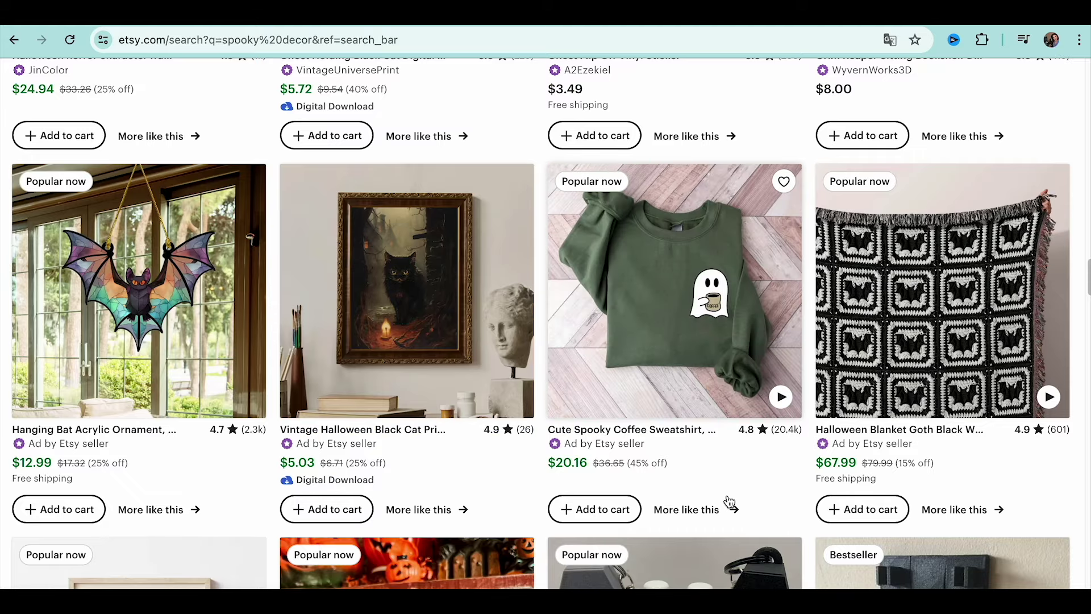
# Examine Etsy's "spooky decor" search results for popular ornaments, wall art, shirts, rugs, signs and stickers
pyautogui.scroll(-1, 719, 503)
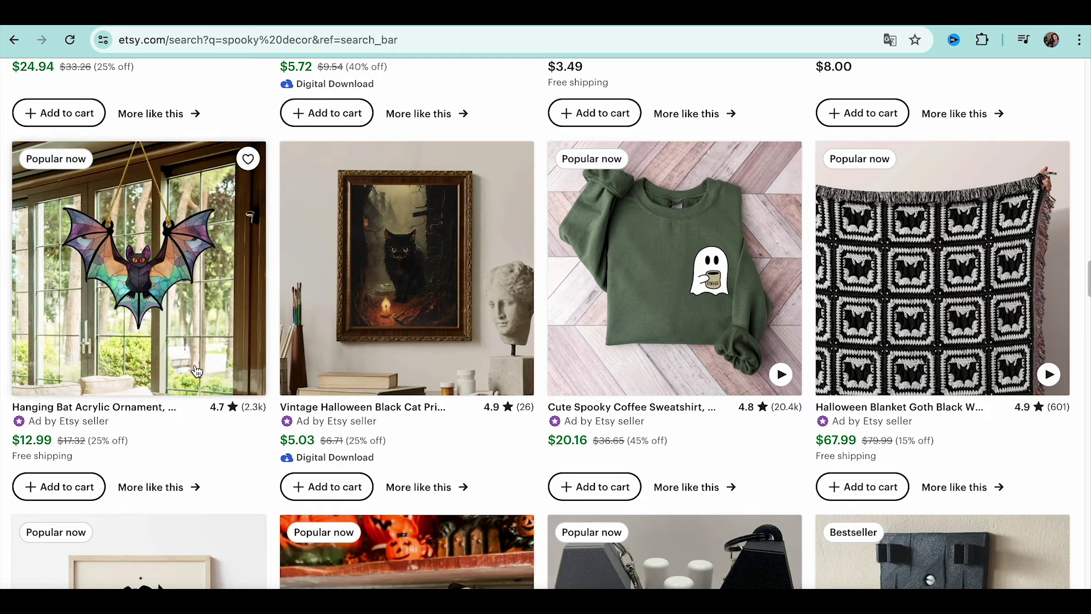
pyautogui.scroll(-5, 475, 399)
pyautogui.scroll(-15, 474, 399)
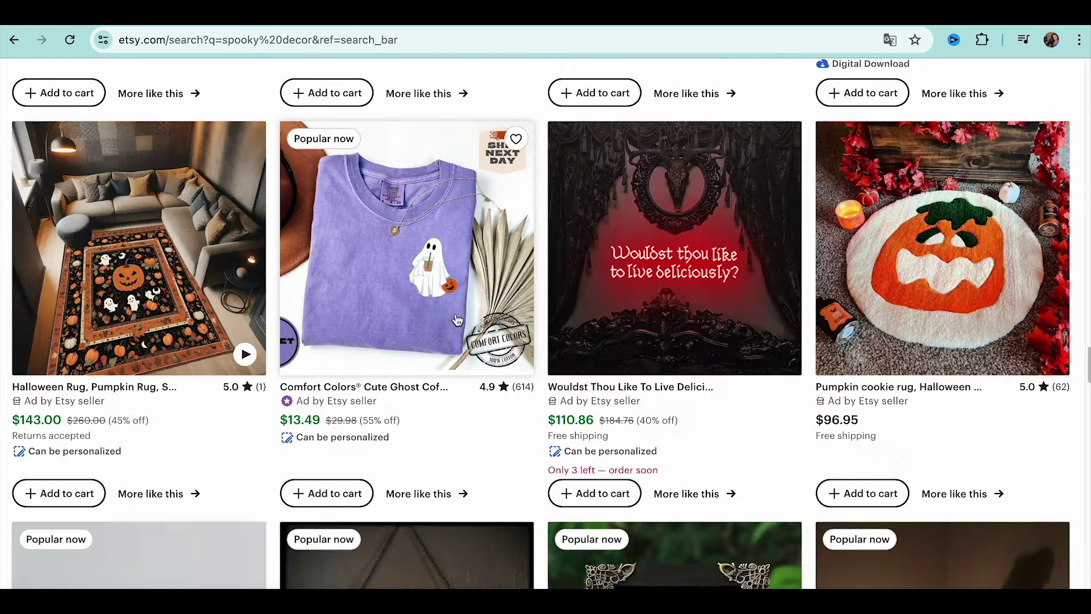
pyautogui.scroll(-10, 461, 410)
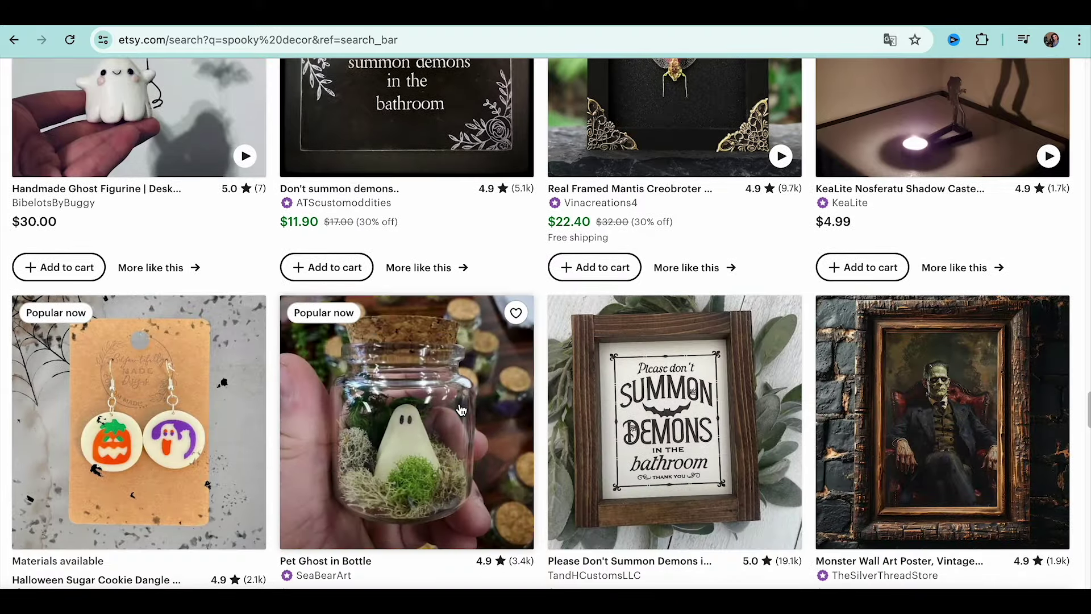
pyautogui.scroll(-4, 461, 410)
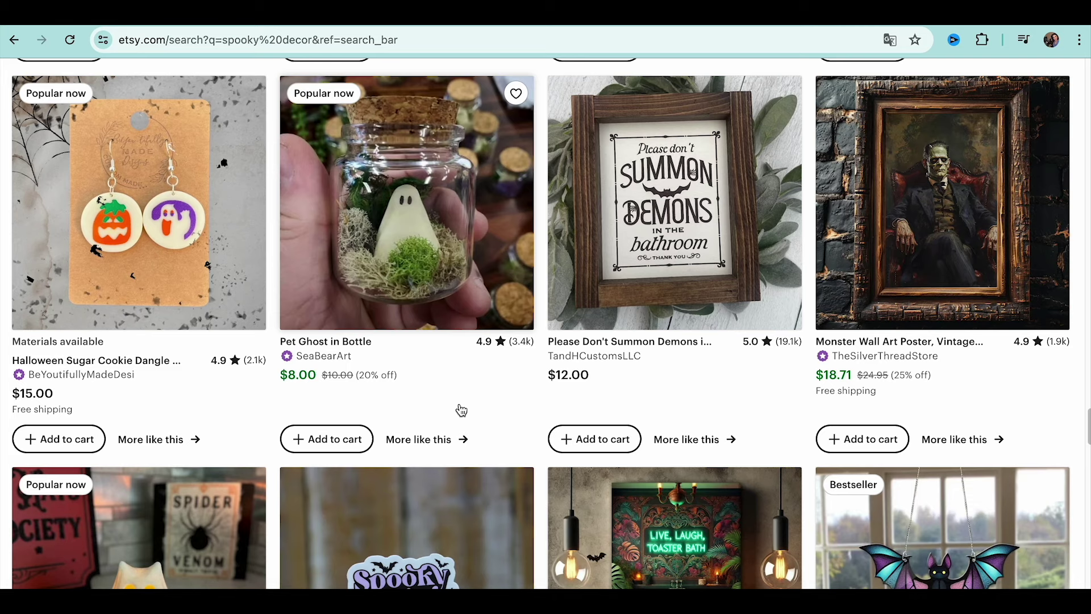
pyautogui.scroll(-5, 461, 410)
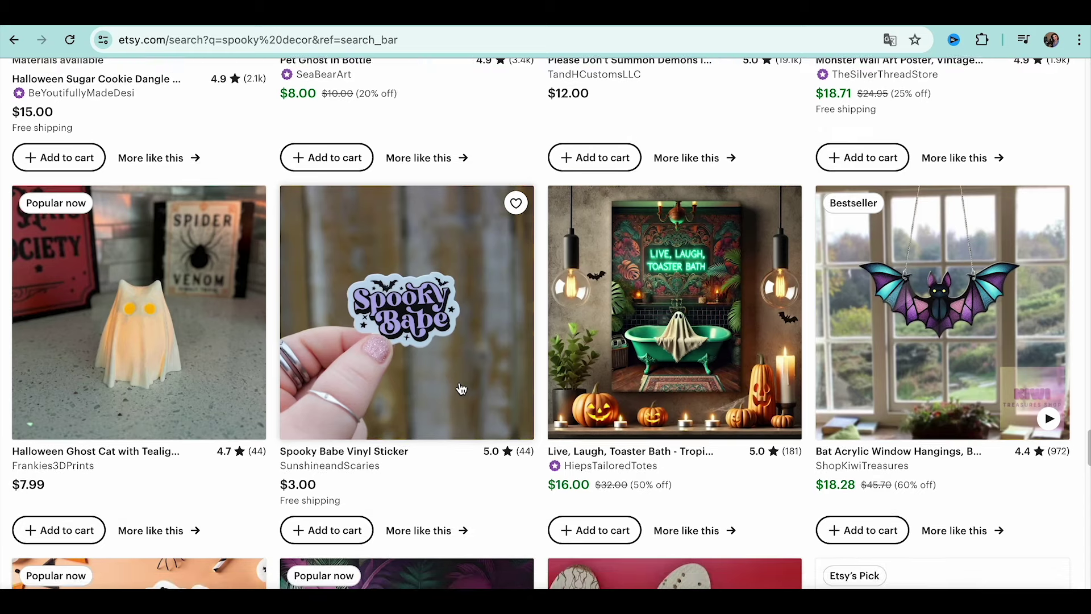
pyautogui.scroll(-4, 461, 389)
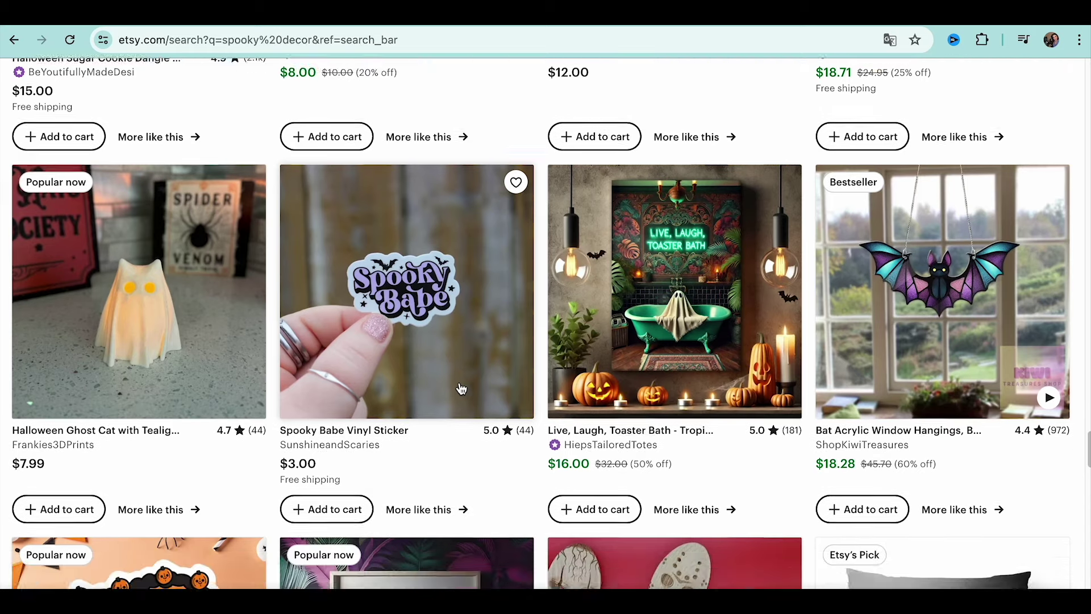
pyautogui.scroll(-10, 461, 389)
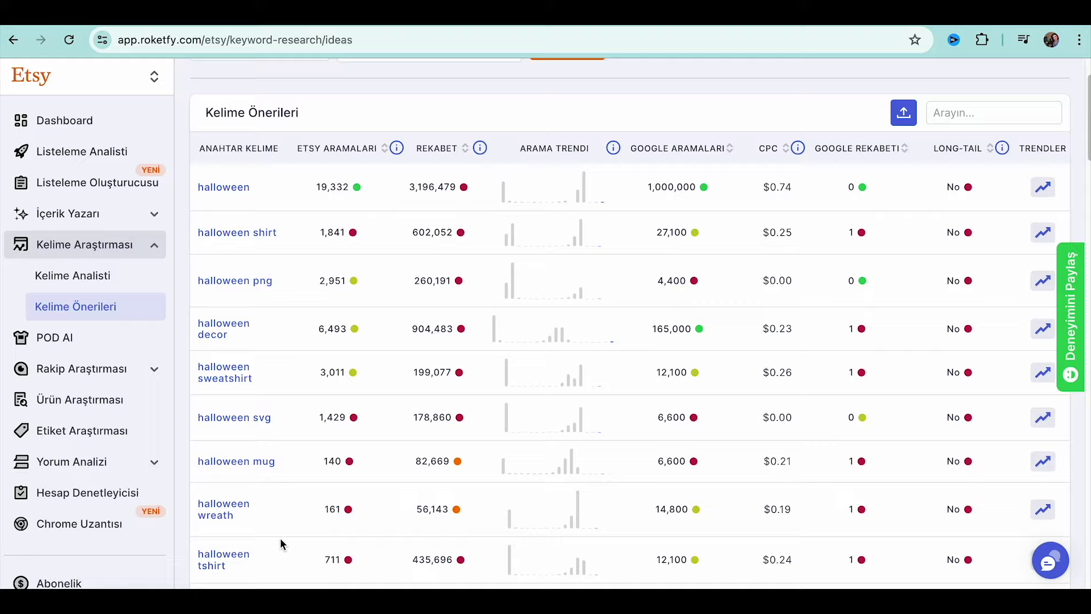
# Switch to Roketfy's keyword suggestions and compare searches, competition and trends for the "halloween" product keywords
pyautogui.scroll(-3, 233, 453)
pyautogui.scroll(-2, 279, 458)
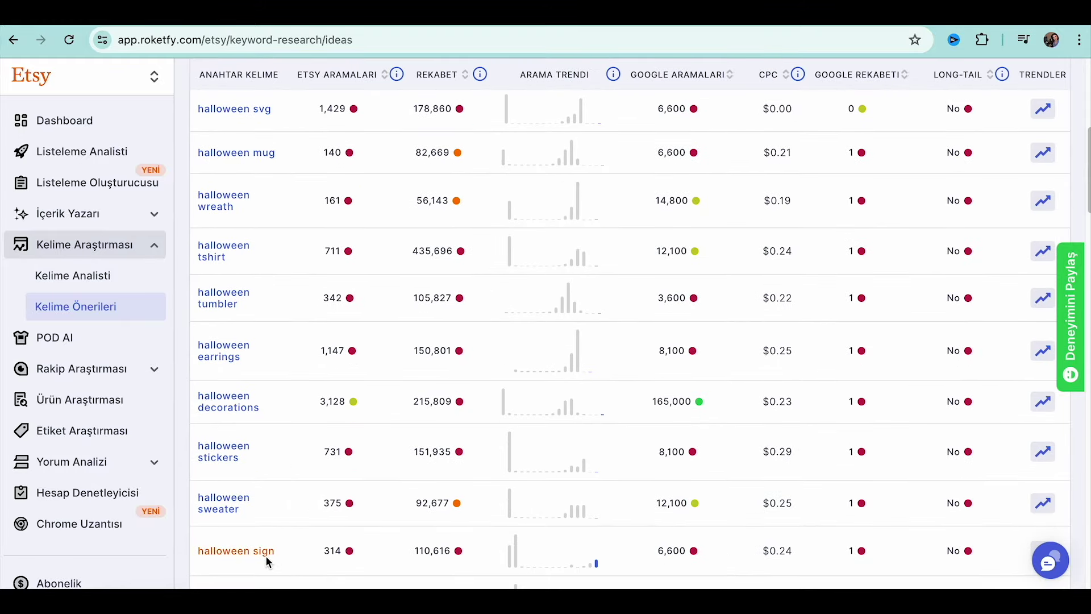
pyautogui.scroll(6, 366, 569)
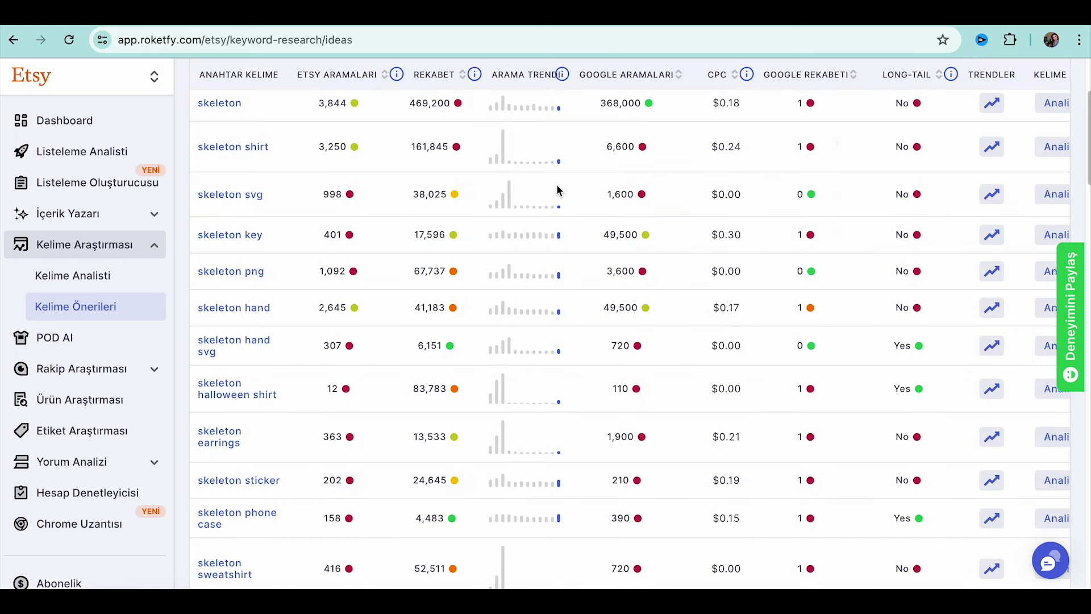
# Review the searches, competition and trends of the suggested "skeleton" product keywords
pyautogui.scroll(-1, 560, 190)
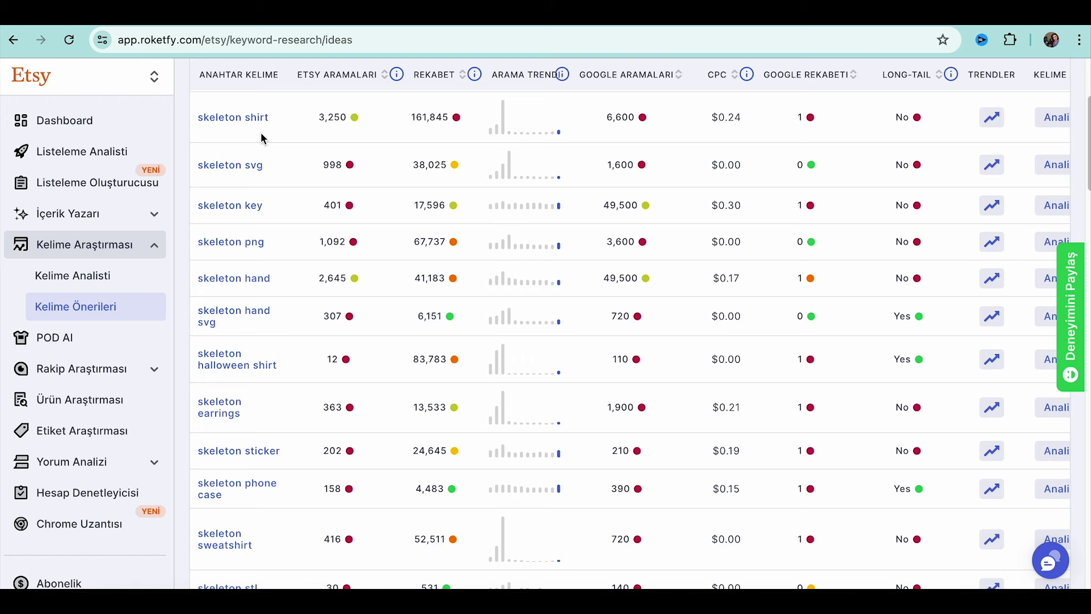
pyautogui.scroll(-2, 263, 138)
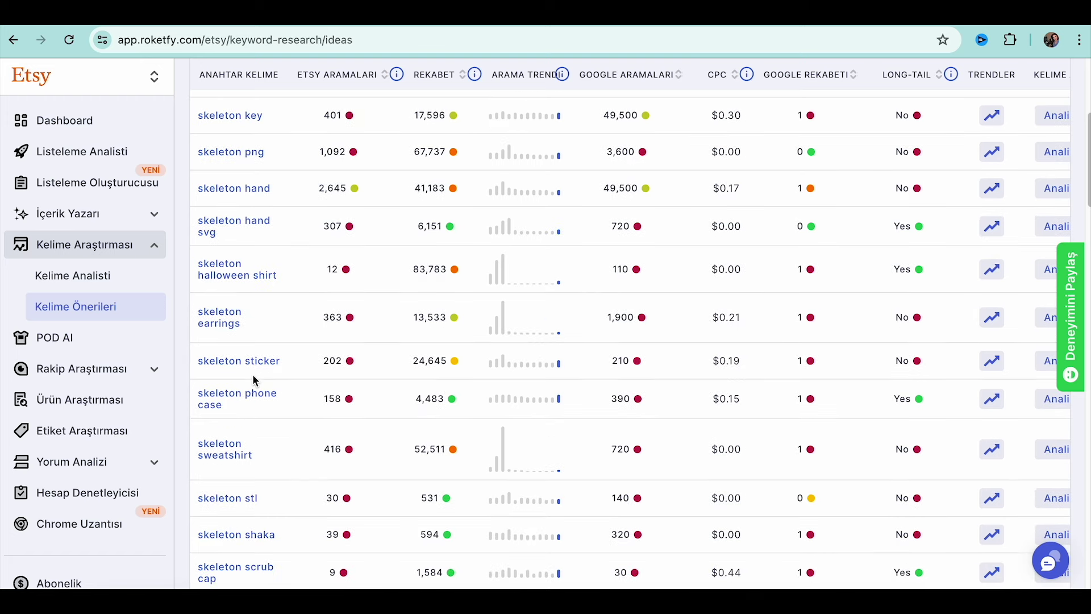
pyautogui.scroll(-5, 256, 409)
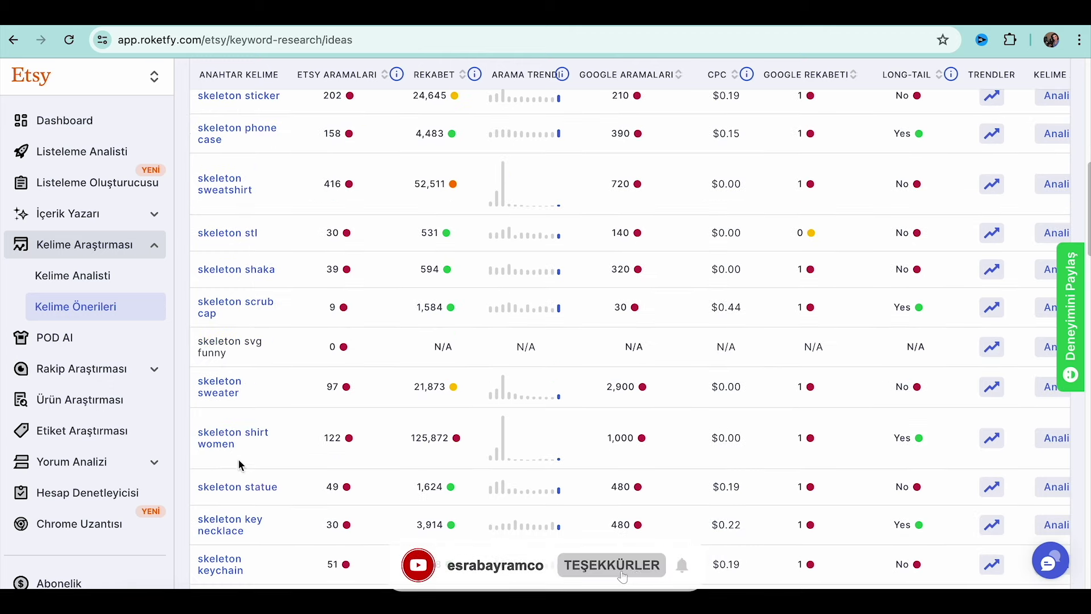
# Compare demand and competition for further "skeleton" keyword ideas such as pillow, hoodie, print, hand shirt and Halloween
pyautogui.scroll(-2, 270, 472)
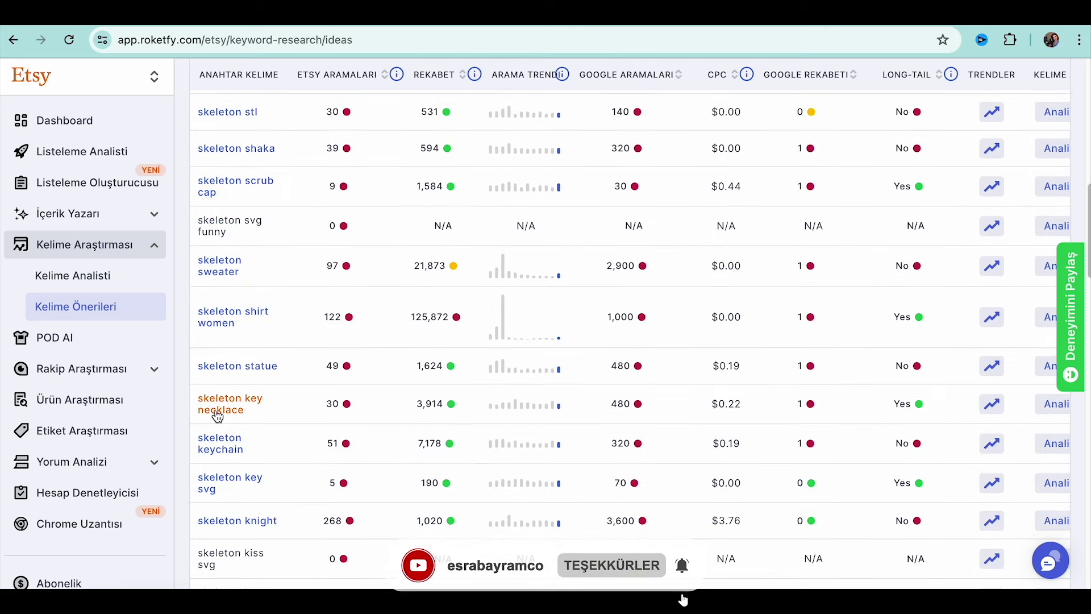
pyautogui.scroll(-7, 270, 475)
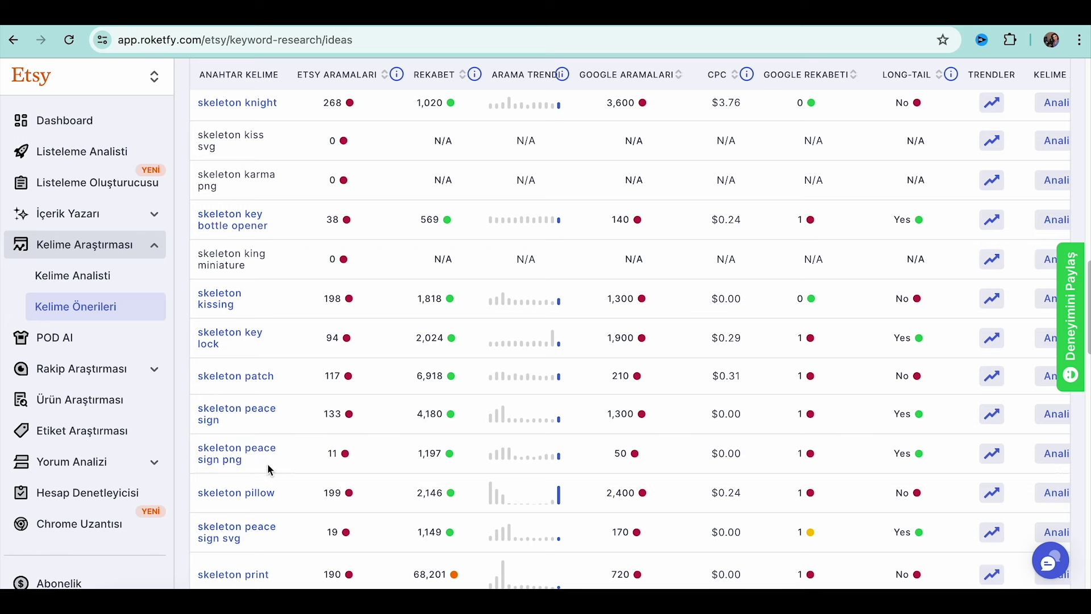
pyautogui.scroll(-1, 270, 471)
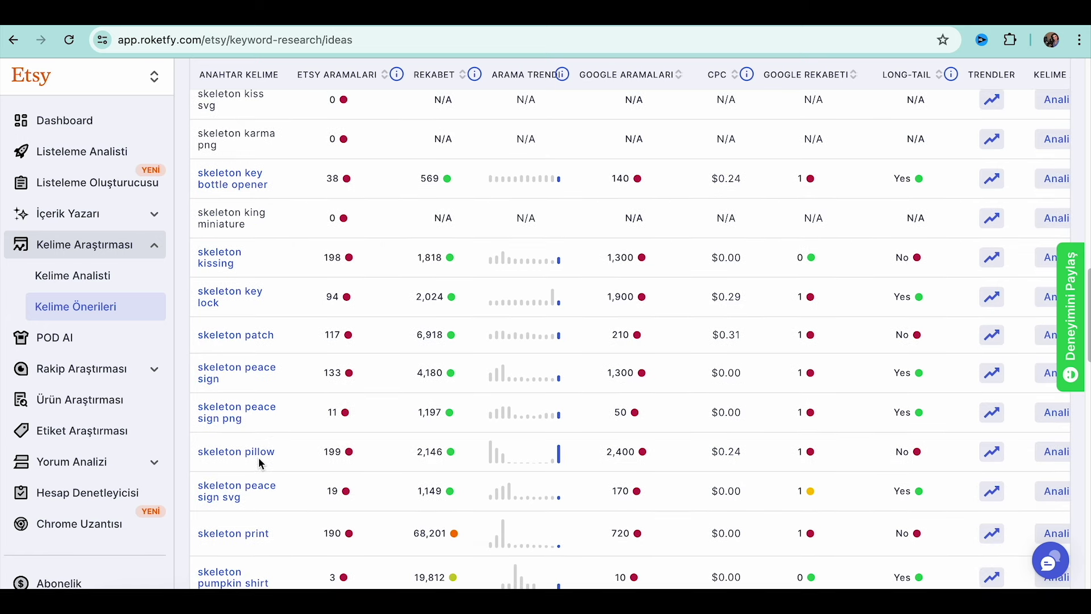
pyautogui.scroll(-3, 260, 463)
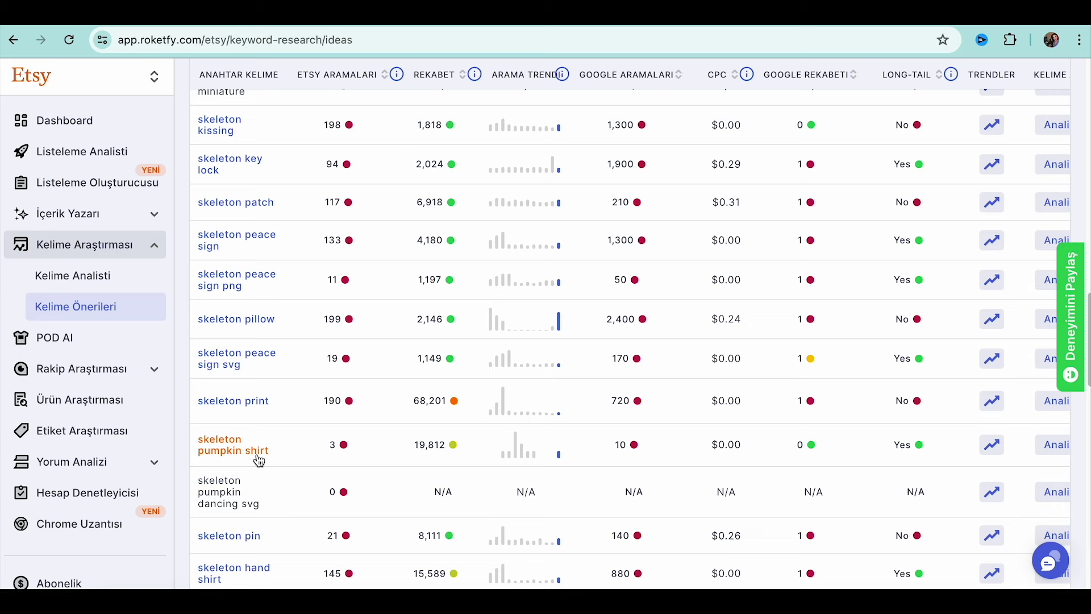
pyautogui.scroll(-3, 259, 457)
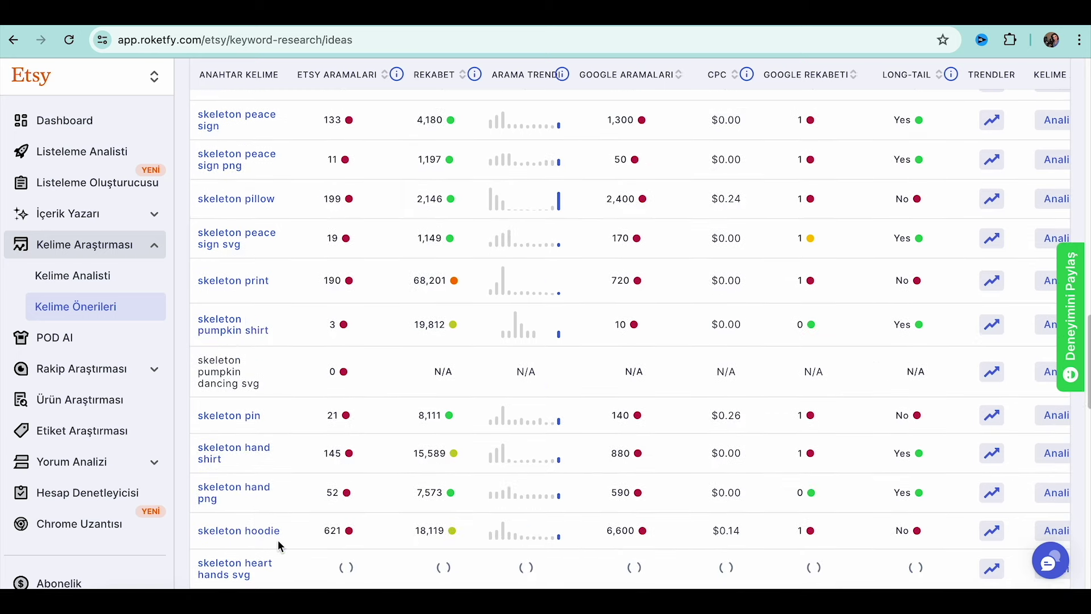
pyautogui.scroll(-3, 276, 519)
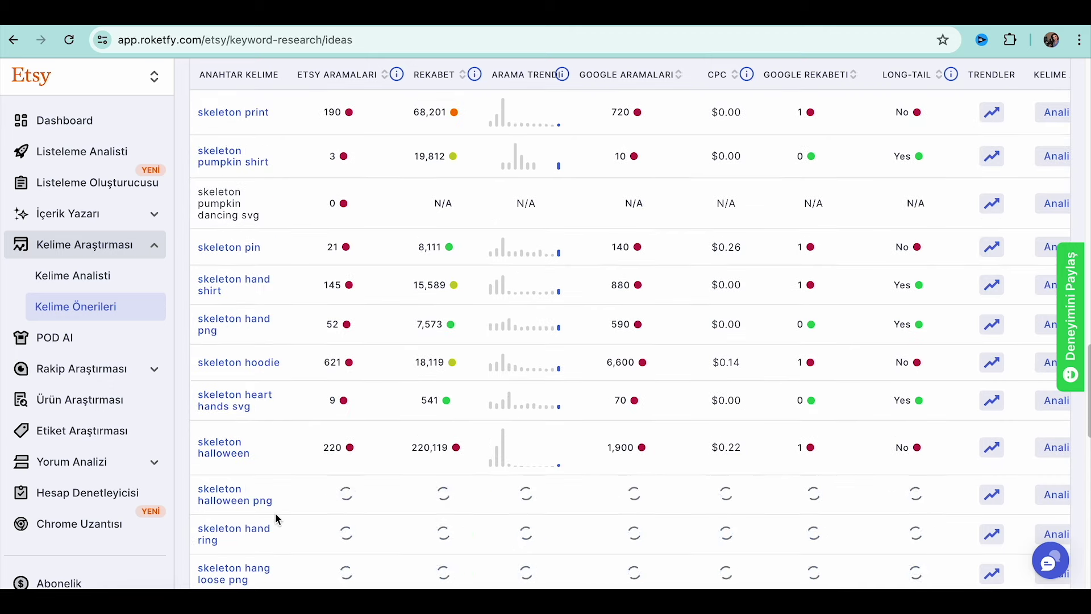
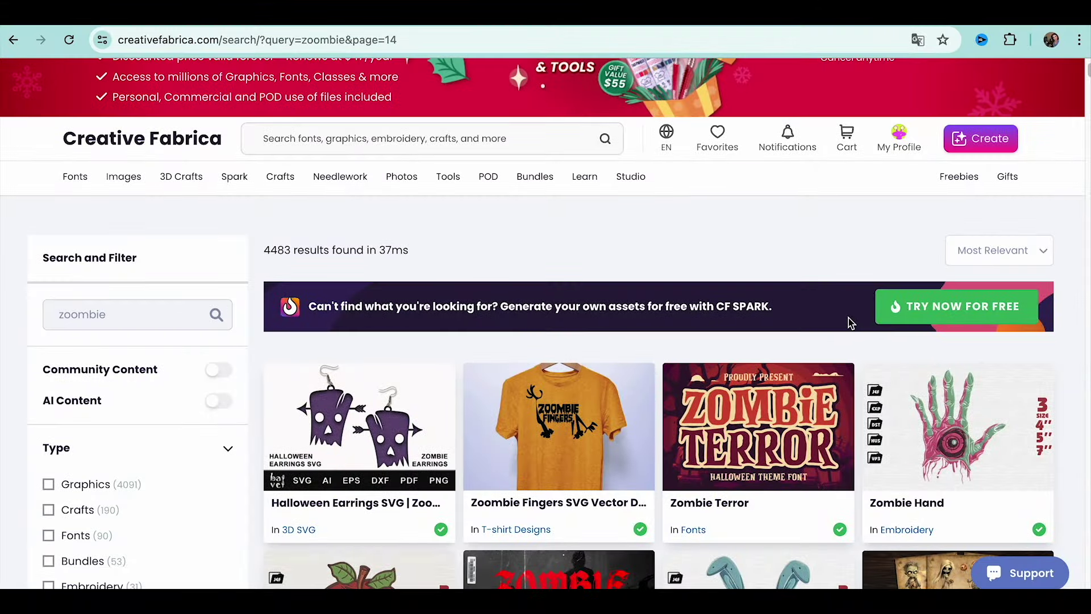
# Switch to Creative Fabrica and browse the "zoombie" search results for Halloween graphics, fonts and embroidery designs
pyautogui.scroll(-8, 850, 323)
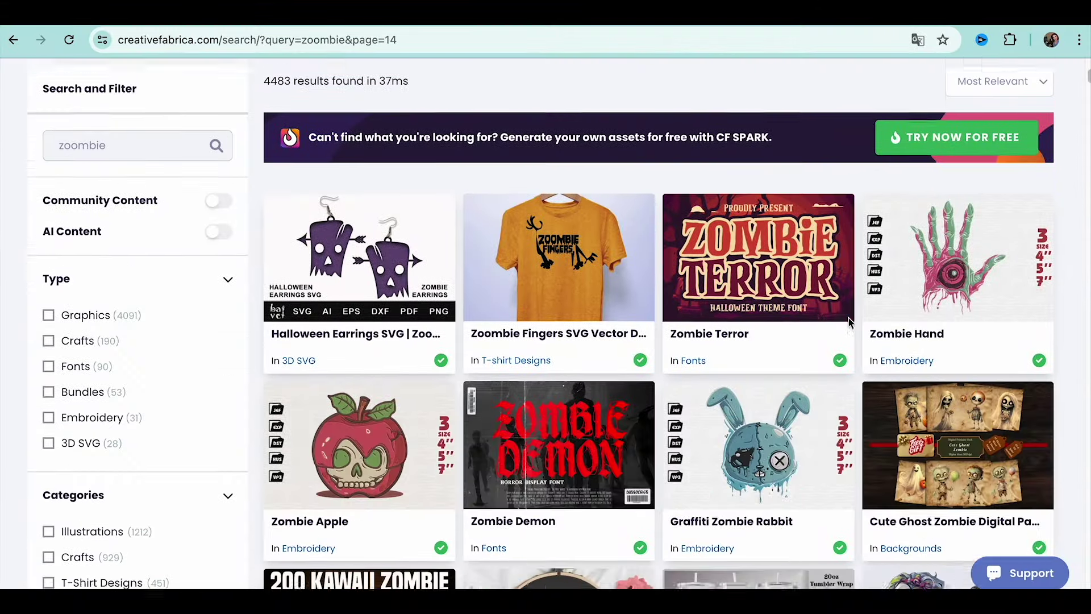
pyautogui.scroll(-9, 849, 318)
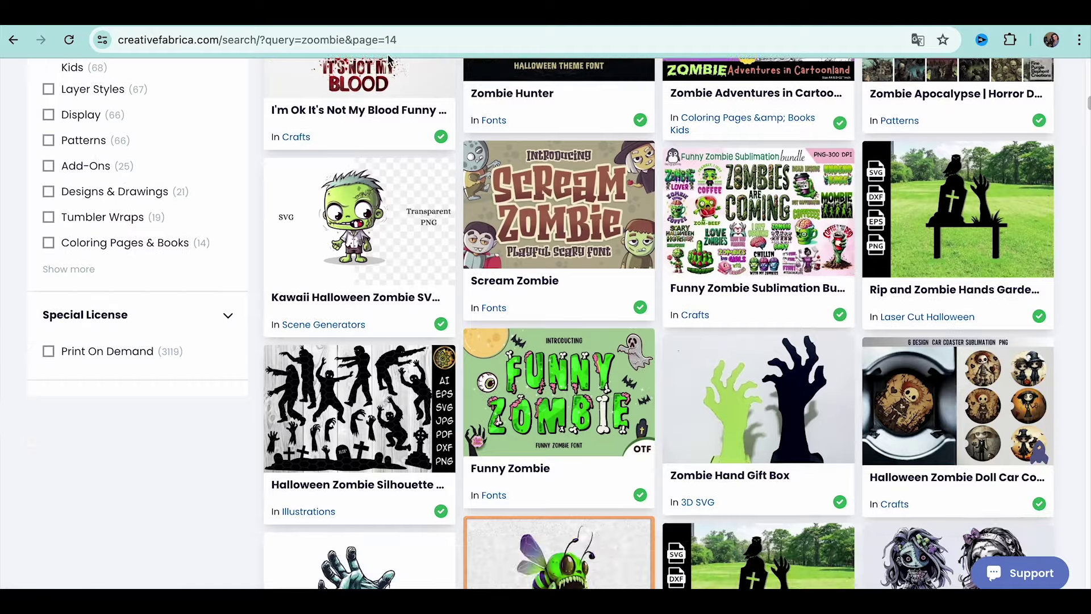
pyautogui.click(355, 228)
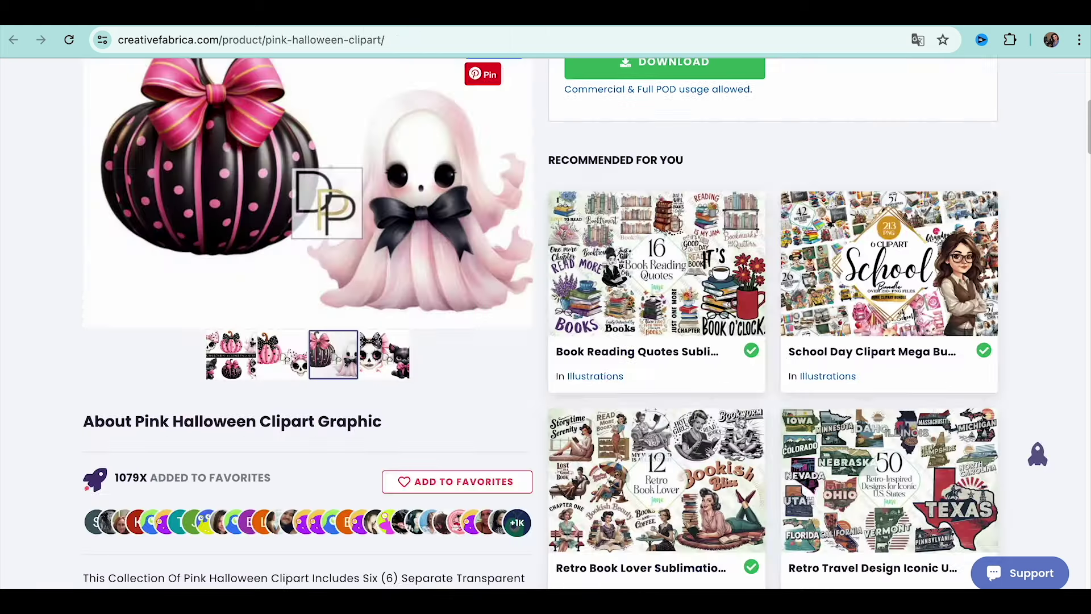
# Preview the sample images of the Pink Halloween Clipart product
pyautogui.scroll(3, 511, 365)
pyautogui.click(520, 370)
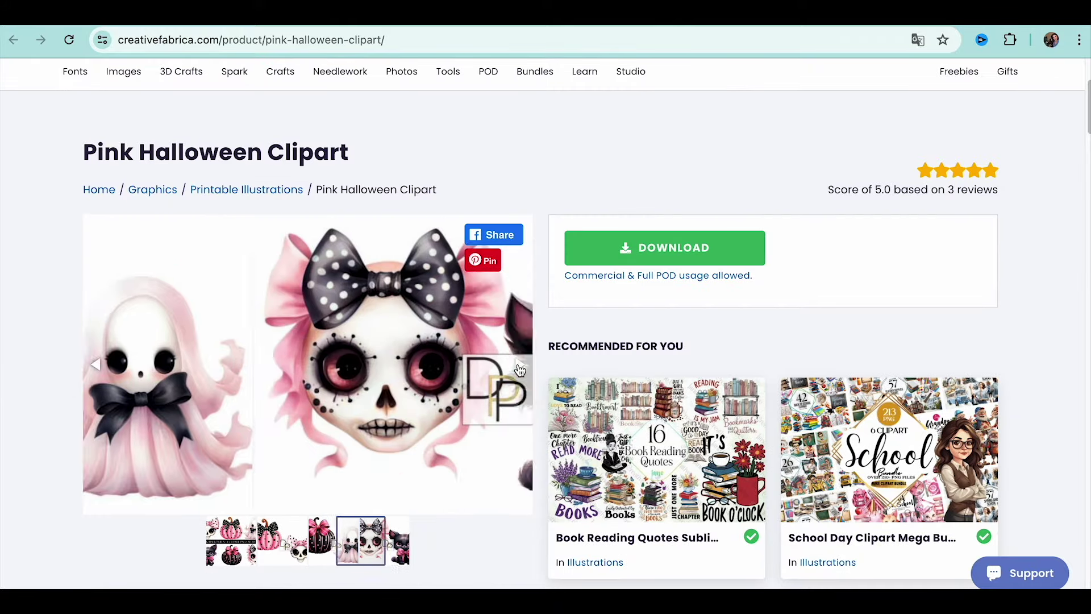
pyautogui.click(520, 370)
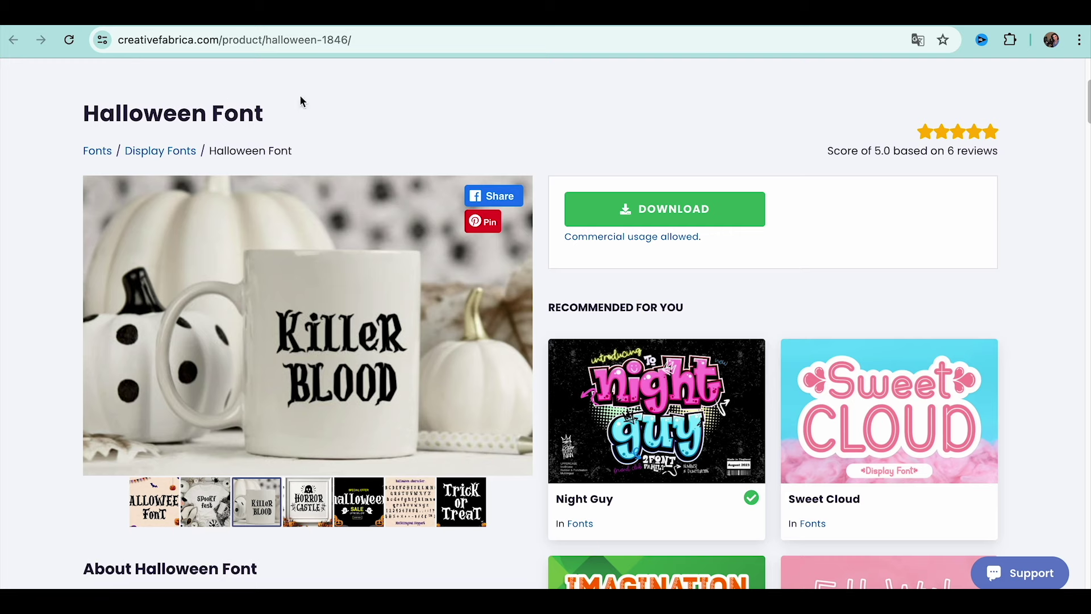
# Close the Halloween Font and Halloween Witch PNG Sublimation pages and look through the "couple skeleton" search results
pyautogui.hotkey('ctrl', 'w')
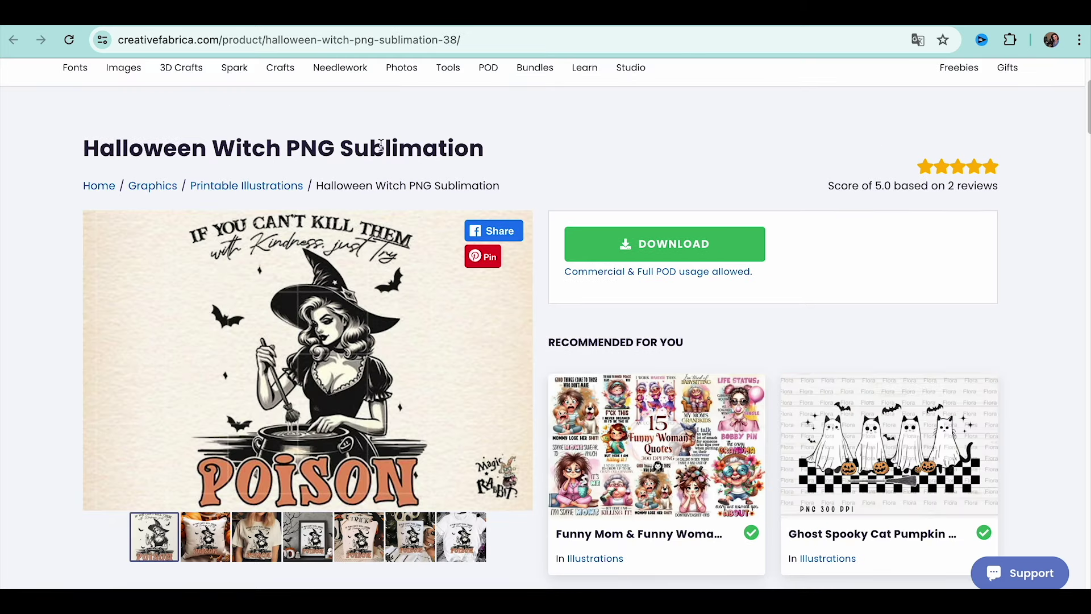
pyautogui.hotkey('ctrl', 'w')
pyautogui.scroll(-8, 392, 275)
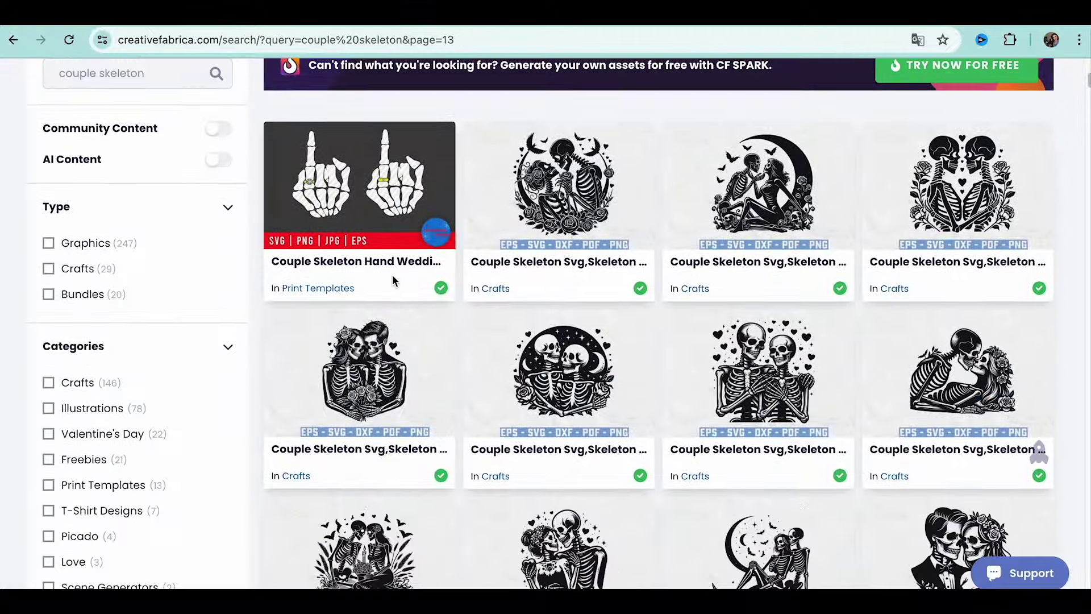
pyautogui.hotkey('ctrl', 'w')
pyautogui.hotkey('ctrl', 'w')
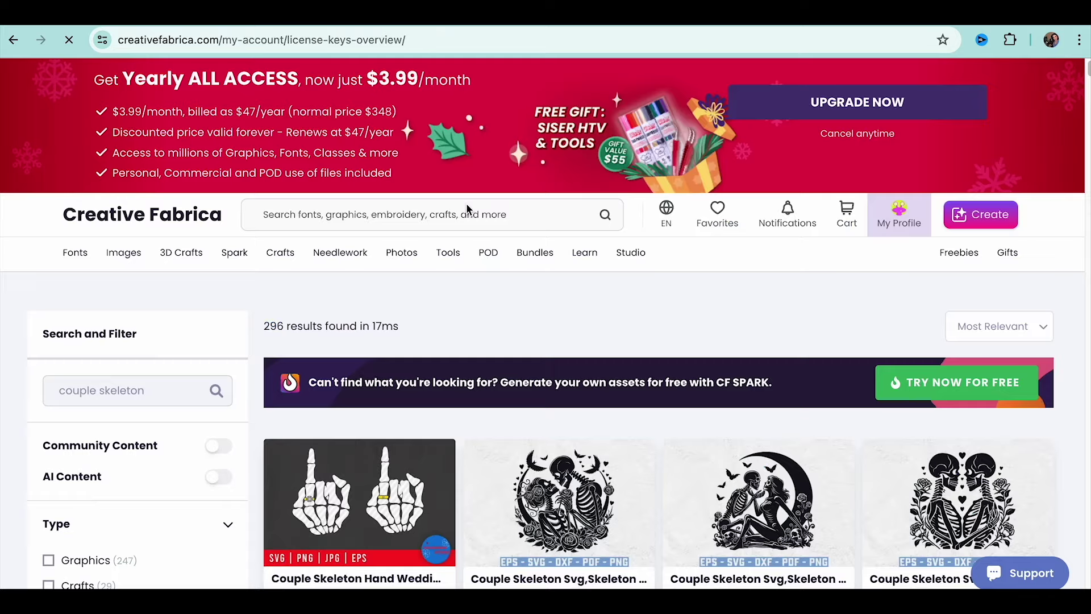
# Review the downloaded Halloween and skeleton designs in the account's Downloads & License Keys overview
pyautogui.scroll(-5, 425, 443)
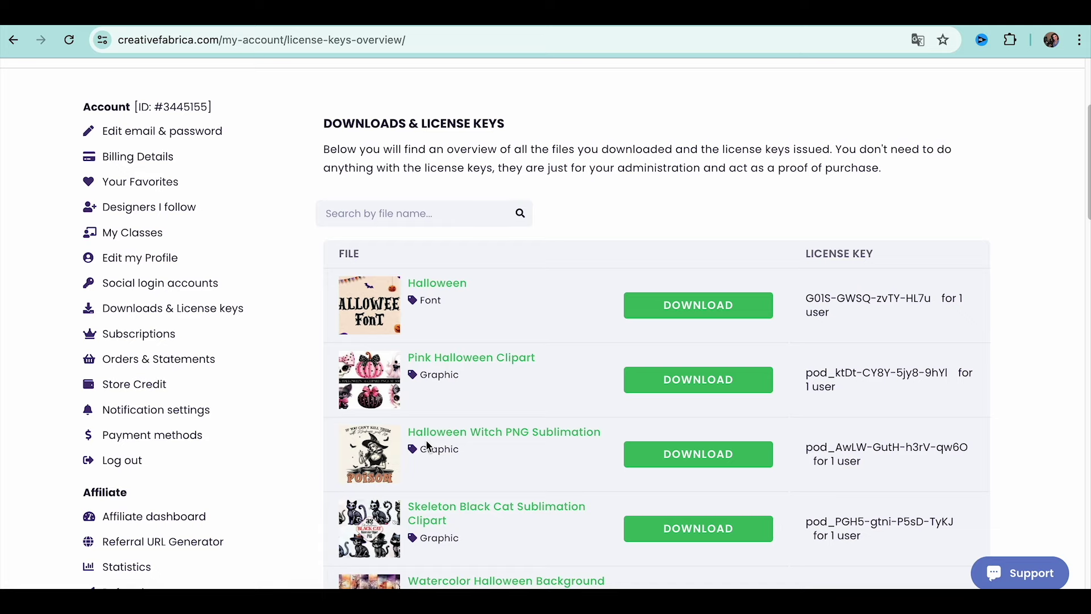
pyautogui.scroll(-1, 425, 449)
pyautogui.scroll(-3, 440, 487)
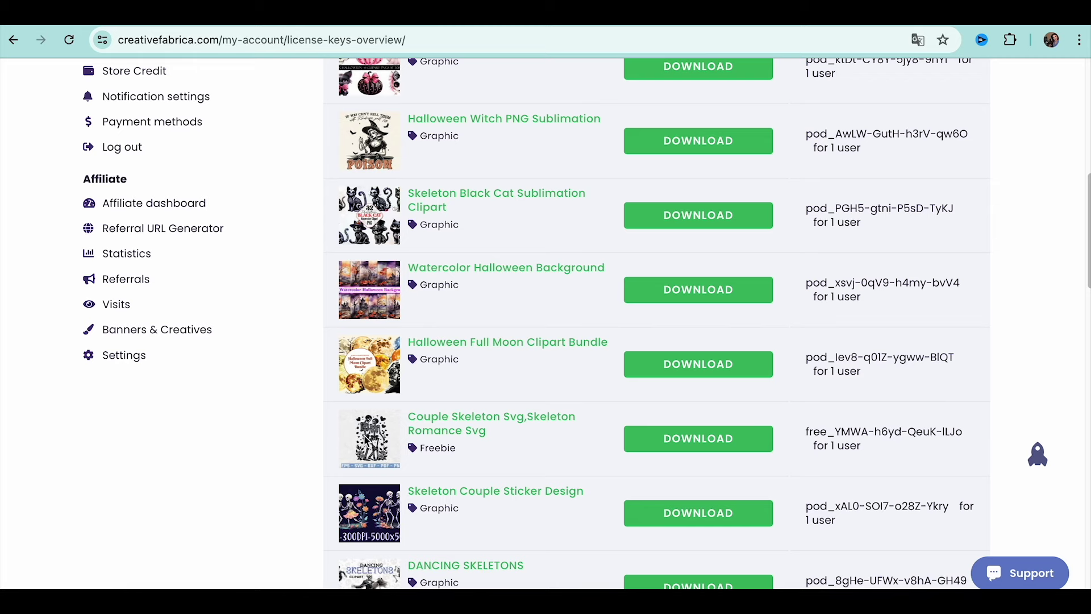
pyautogui.scroll(-3, 367, 441)
pyautogui.scroll(-1, 360, 224)
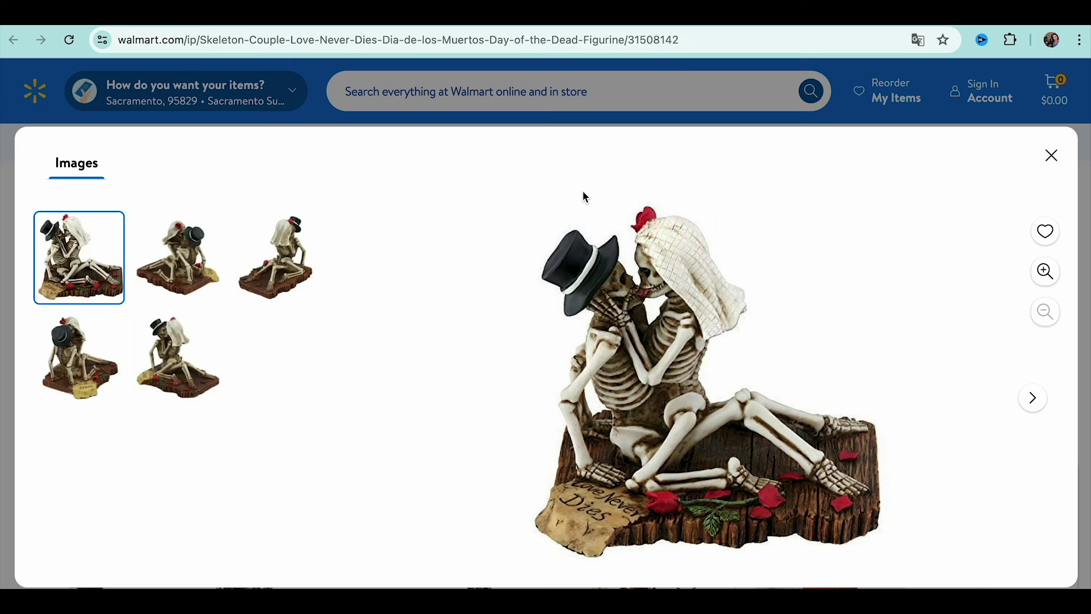
# Switch from the Walmart skeleton couple figurine to the outdoor Halloween decor listings and browse them for design ideas
pyautogui.click(511, 25)
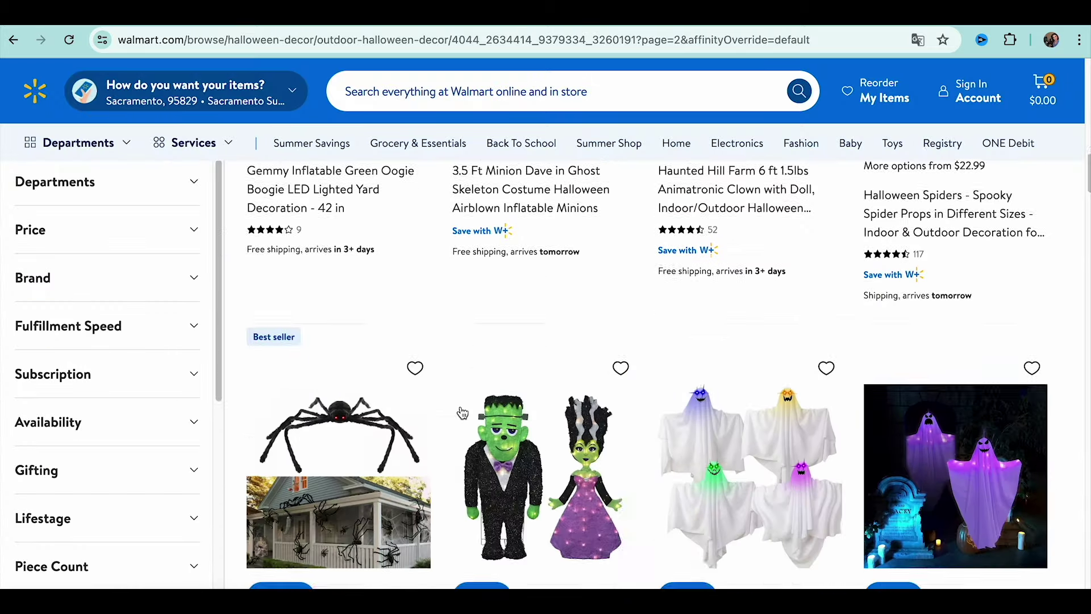
pyautogui.scroll(-5, 463, 413)
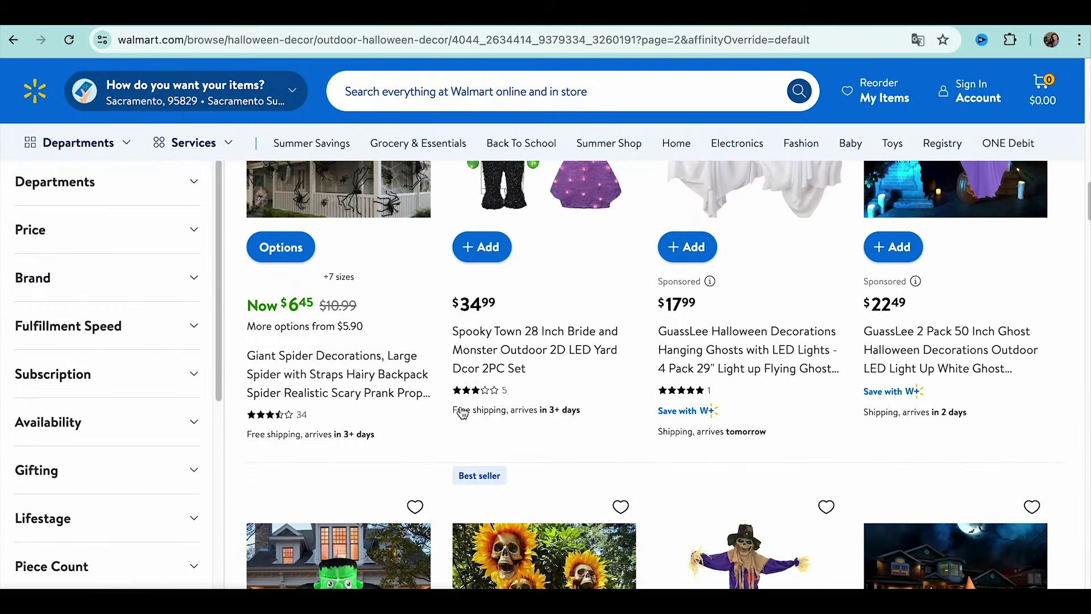
pyautogui.scroll(-5, 463, 412)
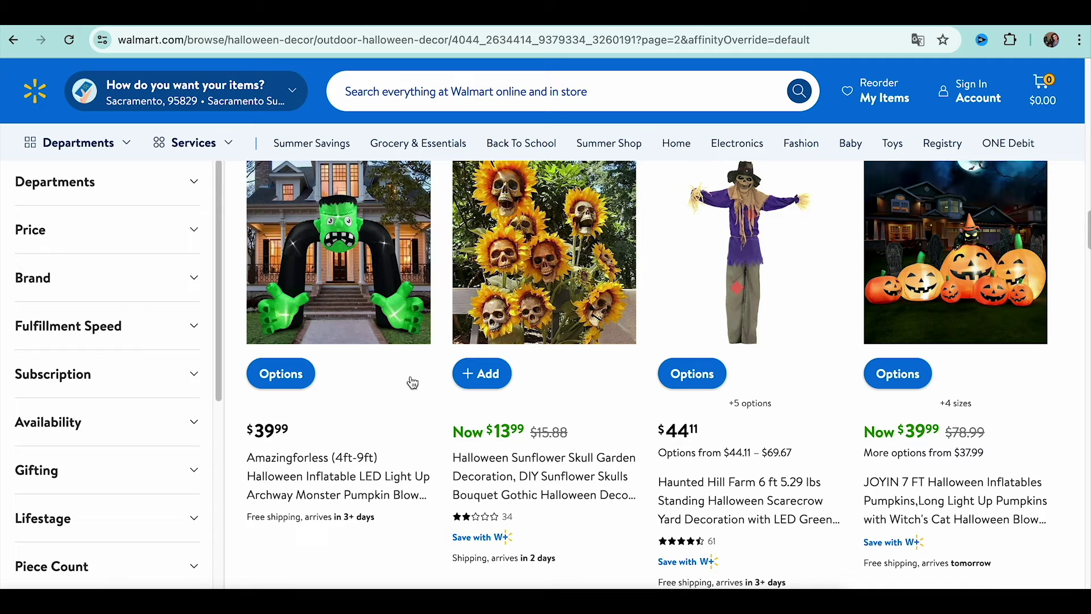
pyautogui.scroll(-5, 585, 500)
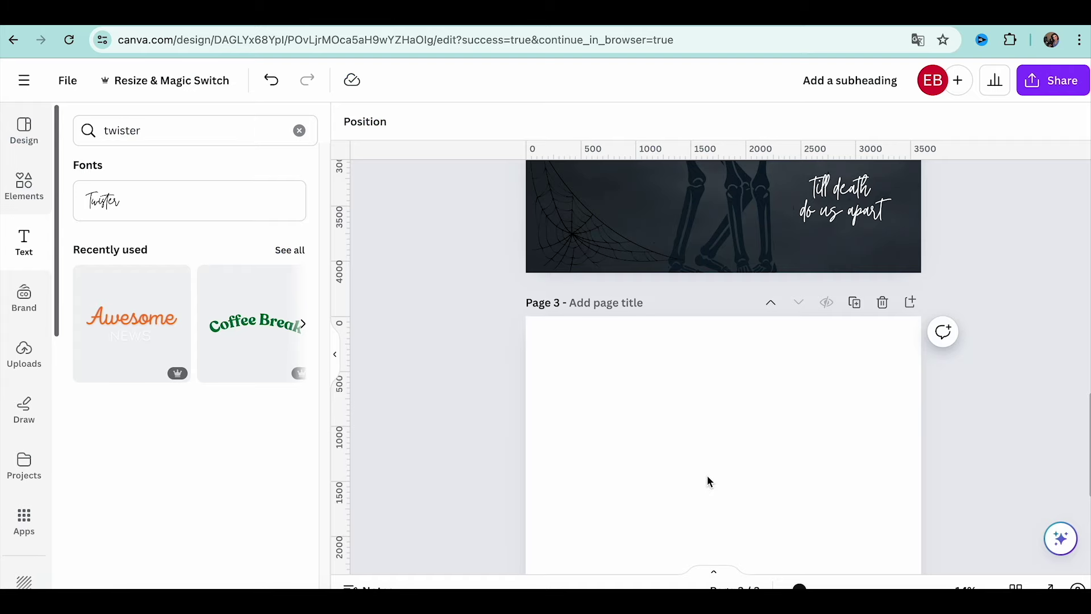
# Switch to the Canva design and set the background of blank page 3 to the dark navy document color
pyautogui.scroll(3, 708, 476)
pyautogui.scroll(-5, 707, 475)
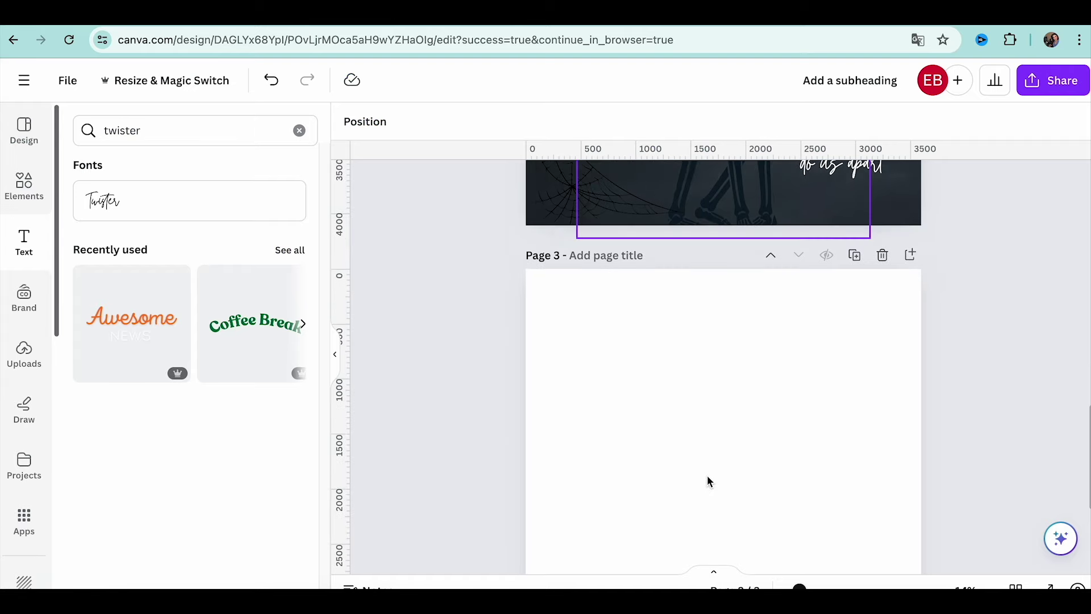
pyautogui.click(680, 389)
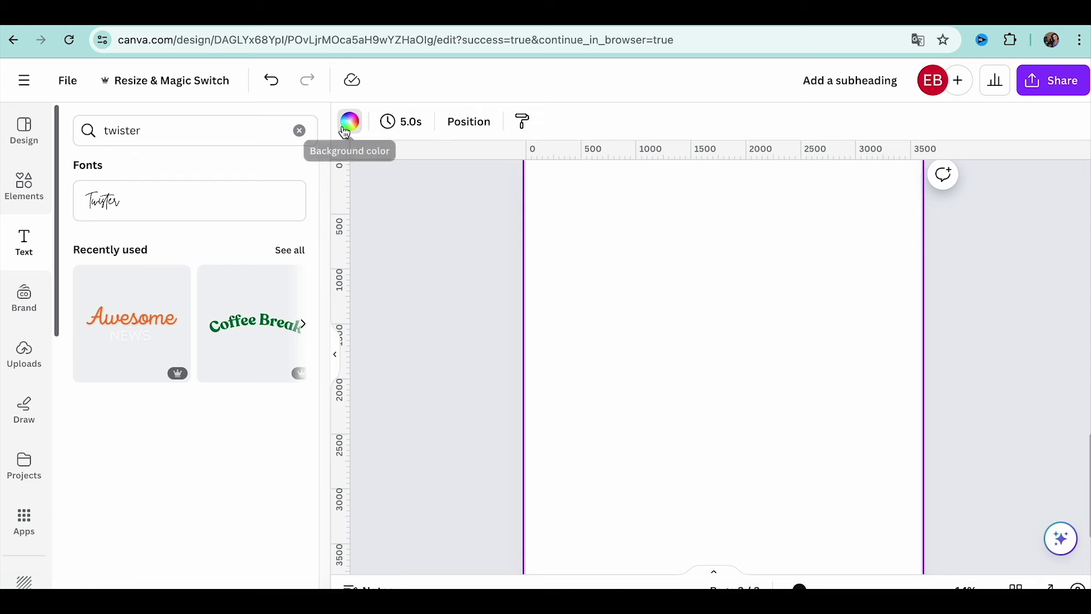
pyautogui.click(345, 128)
pyautogui.click(166, 214)
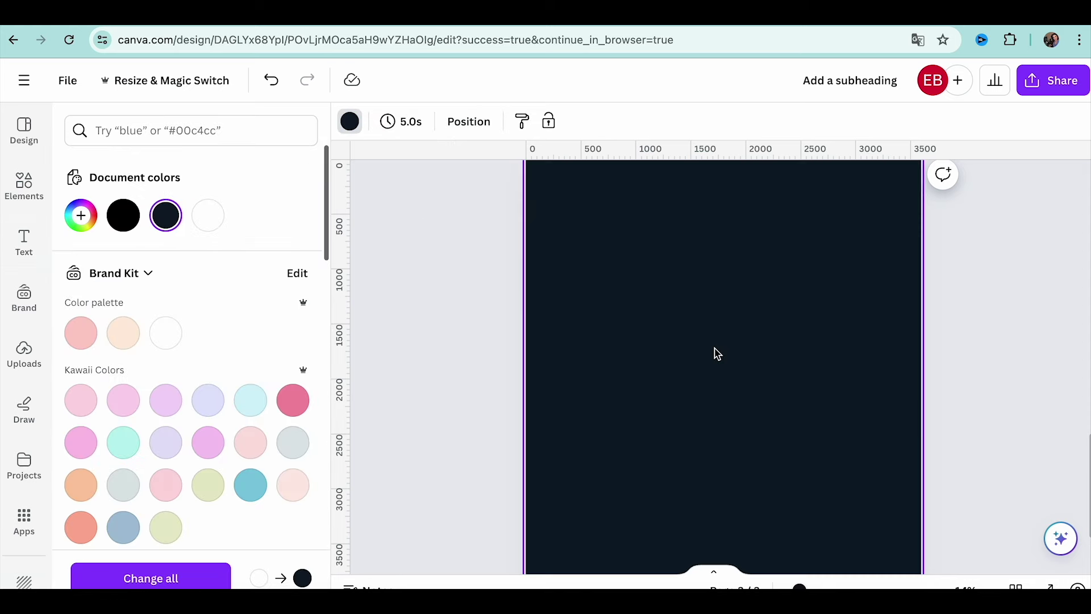
# Copy the full moon image from page 2 onto page 3
pyautogui.scroll(5, 716, 353)
pyautogui.click(705, 183)
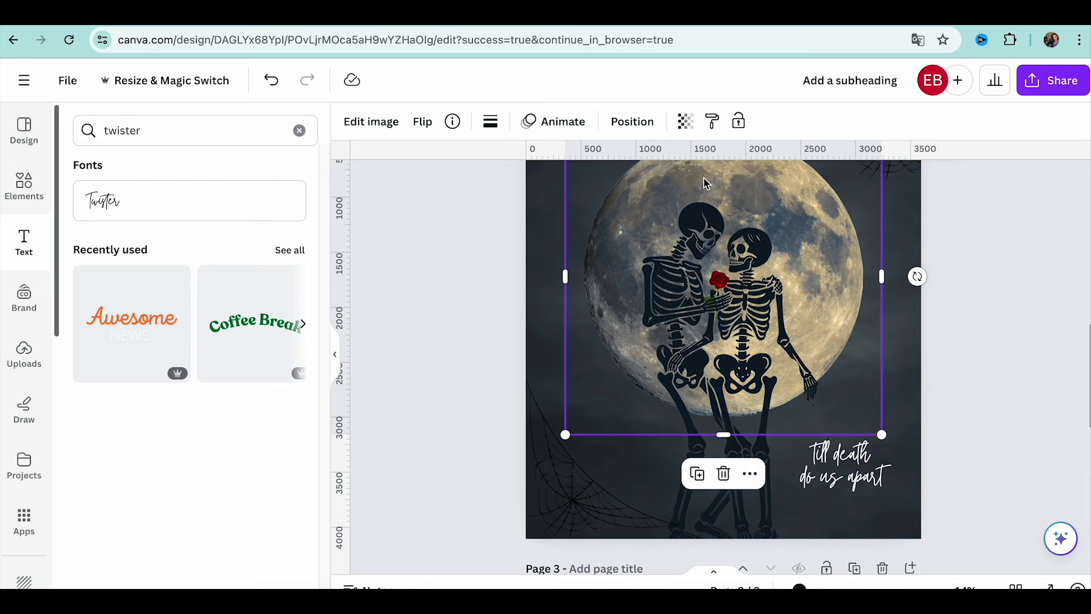
pyautogui.hotkey('ctrl', 'v')
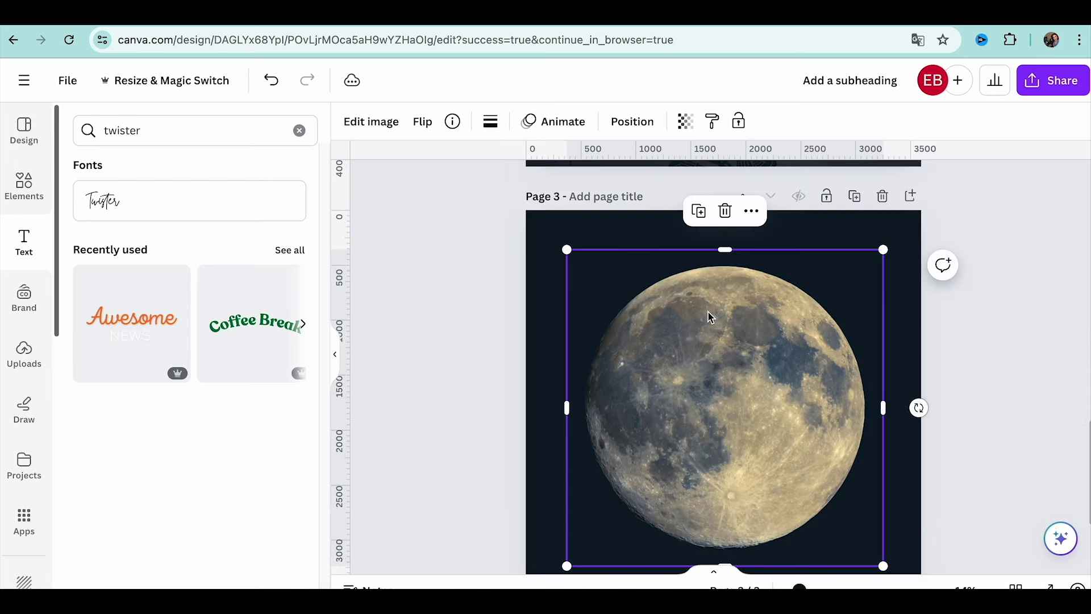
# Place the skeleton couple image lower over the moon and use BG Remover to erase its surrounding hearts and flowers
pyautogui.moveTo(752, 387); pyautogui.dragTo(749, 432)
pyautogui.click(383, 125)
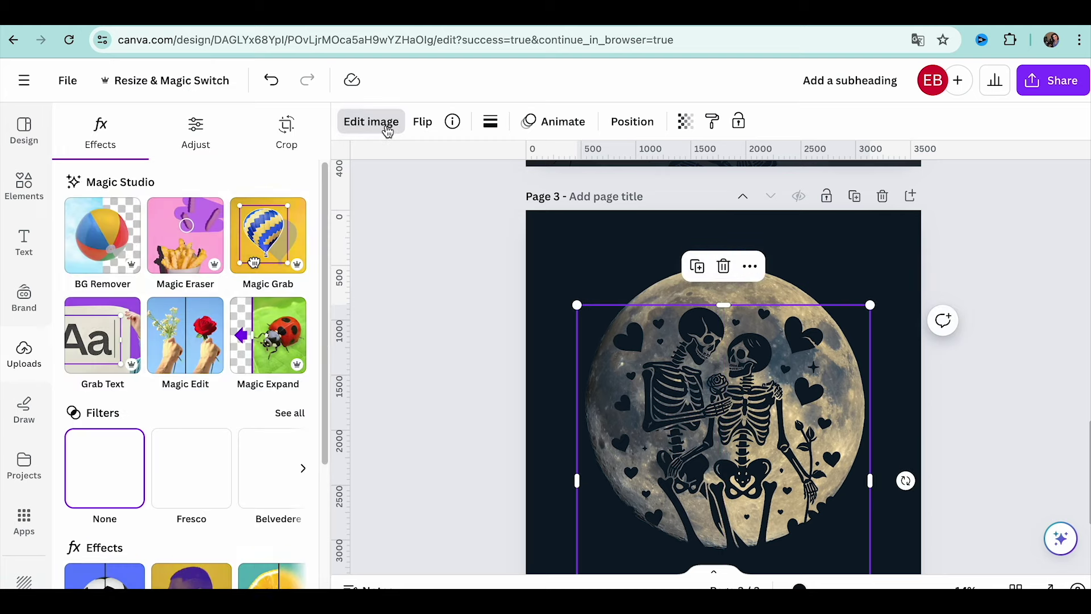
pyautogui.click(83, 262)
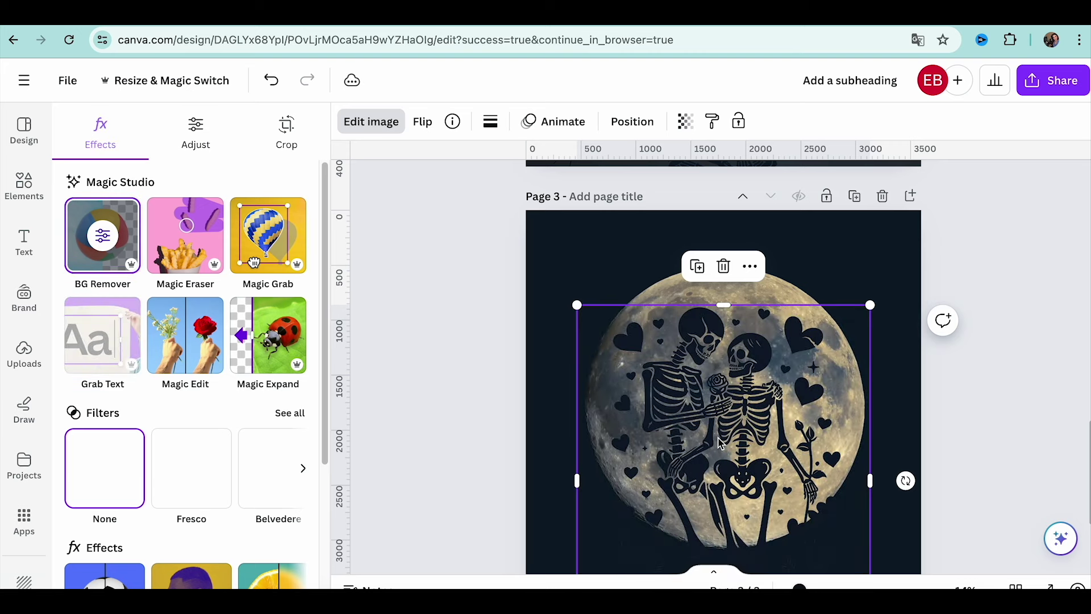
pyautogui.click(102, 238)
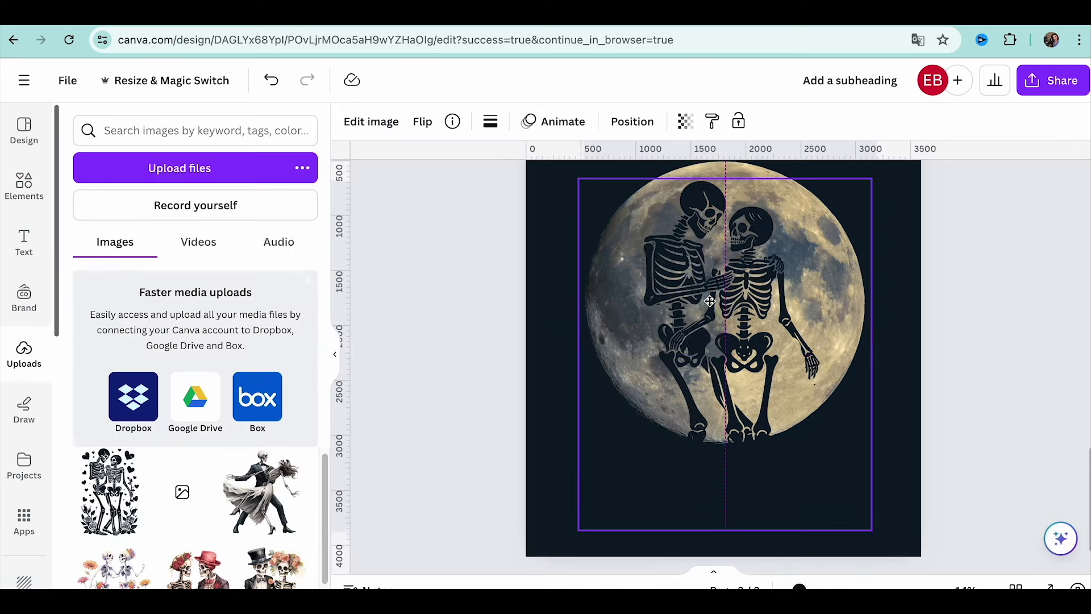
# Align the cleaned skeleton couple with page 3's lower edge and delete the extra original copy placed over it
pyautogui.moveTo(713, 307); pyautogui.dragTo(717, 304)
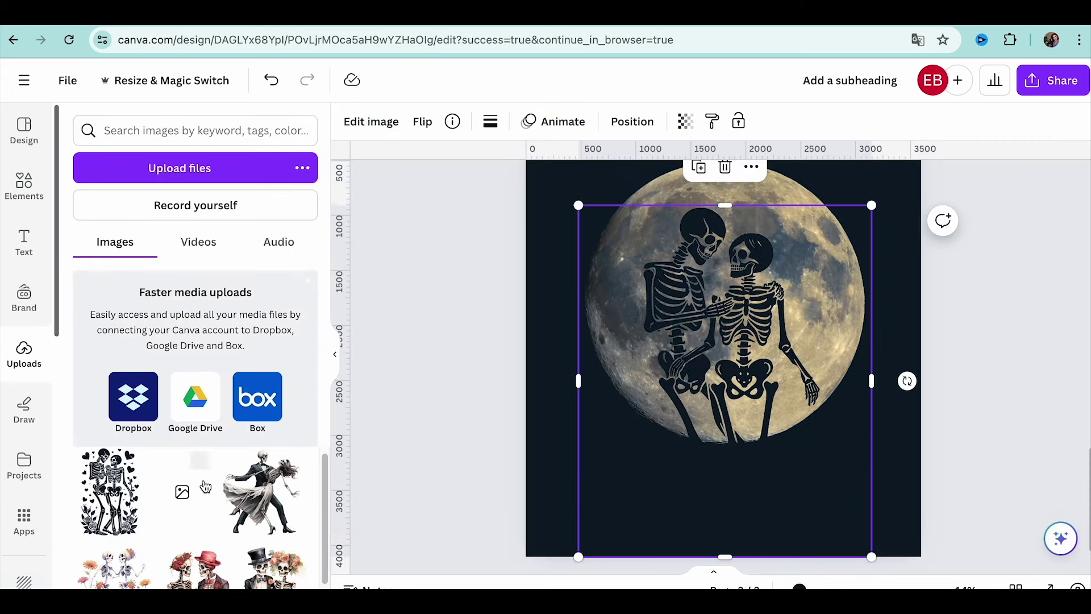
pyautogui.click(108, 492)
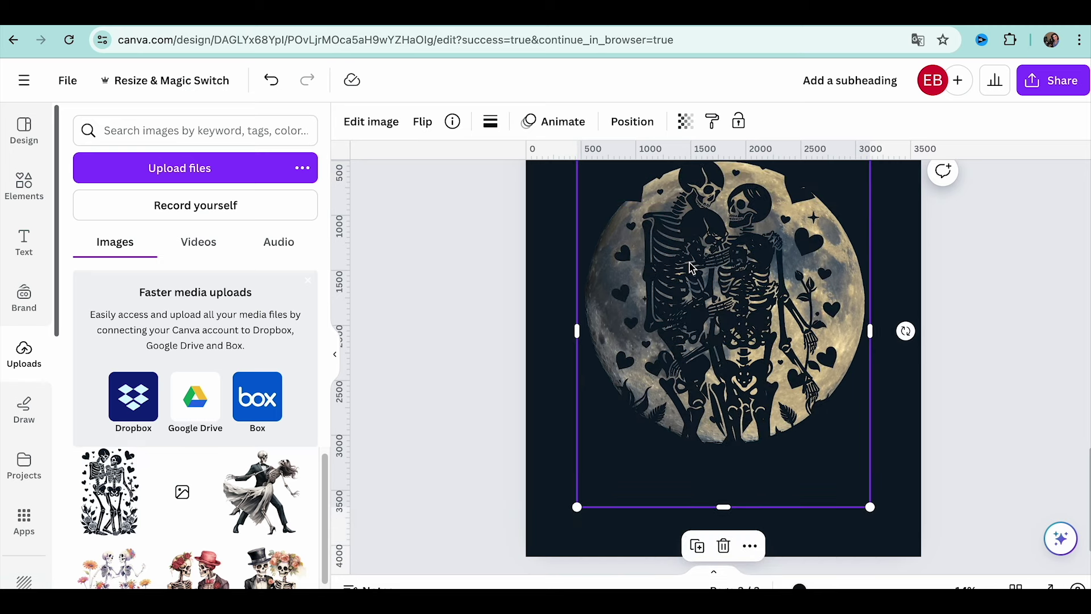
pyautogui.press('Delete')
# Add the single-stem rose graphic from the "red rose" elements and place it at the skeleton couple's hands
pyautogui.click(24, 185)
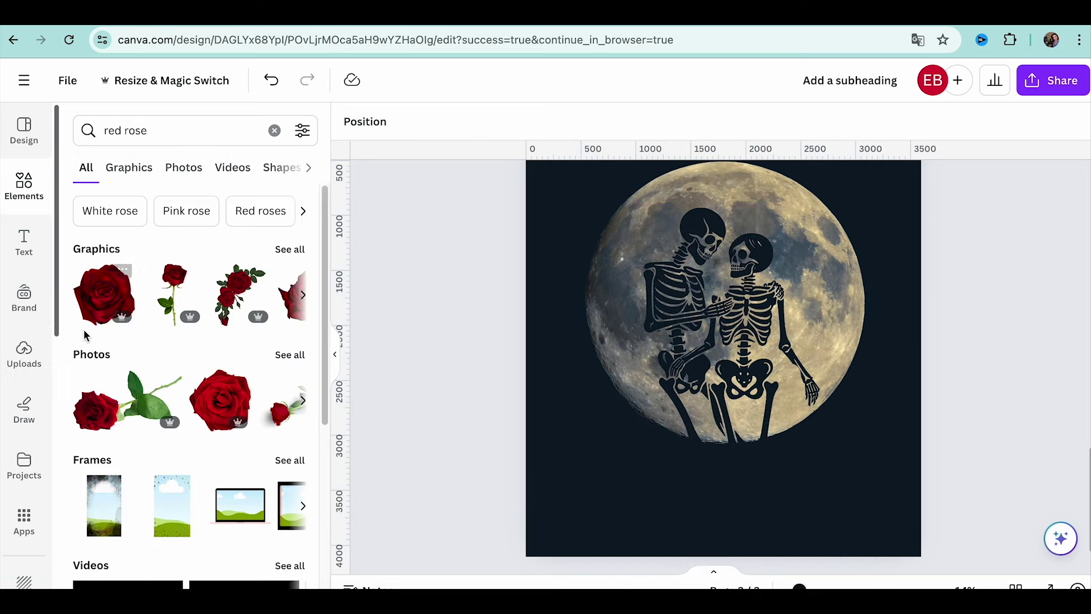
pyautogui.click(168, 279)
pyautogui.moveTo(725, 321); pyautogui.dragTo(724, 300)
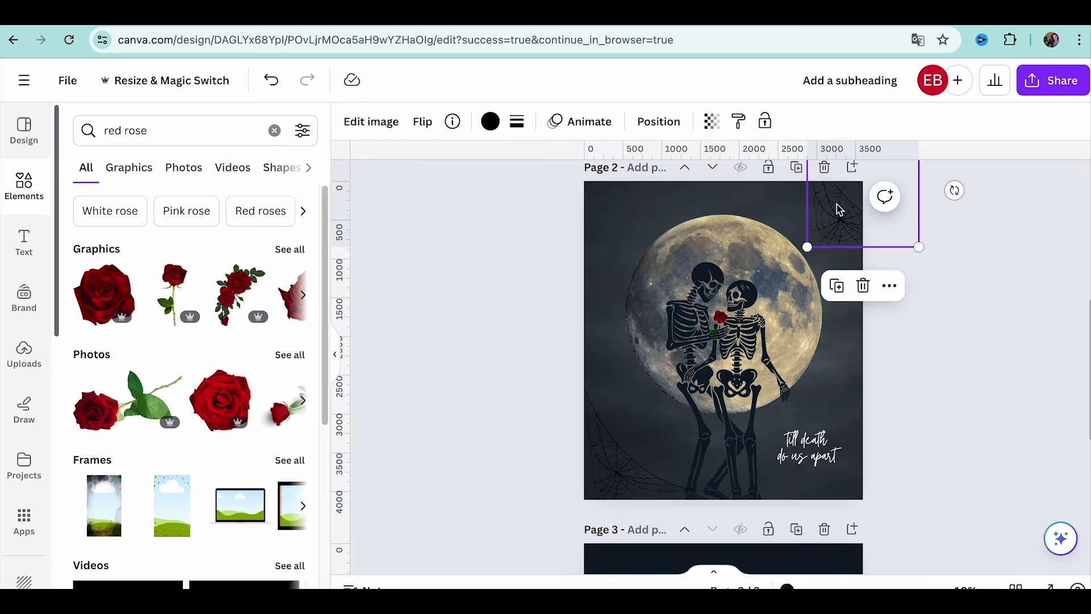
pyautogui.click(602, 470)
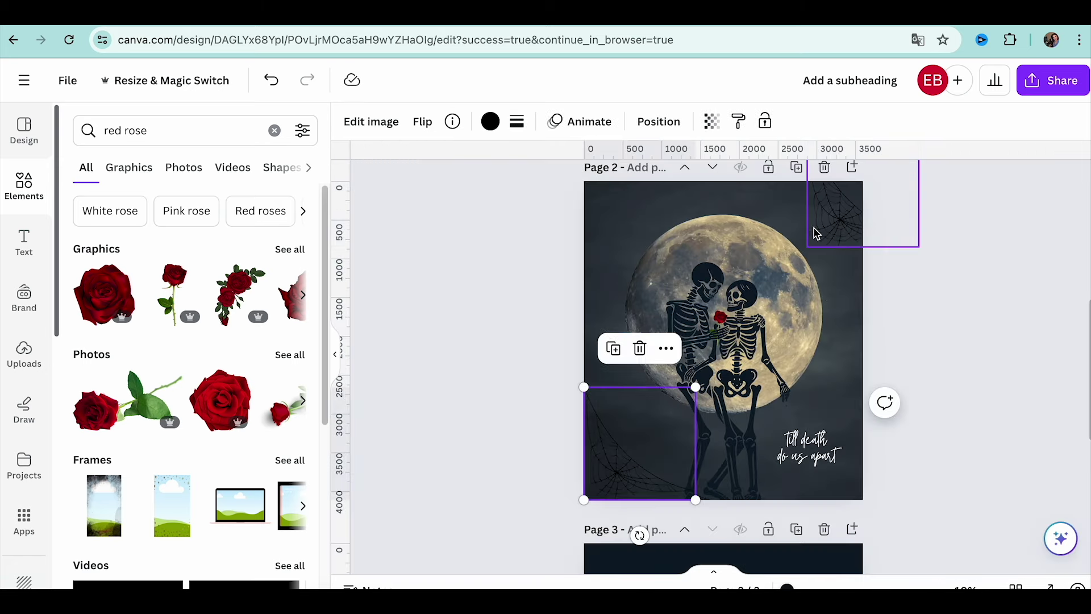
pyautogui.doubleClick(816, 444)
pyautogui.click(845, 464)
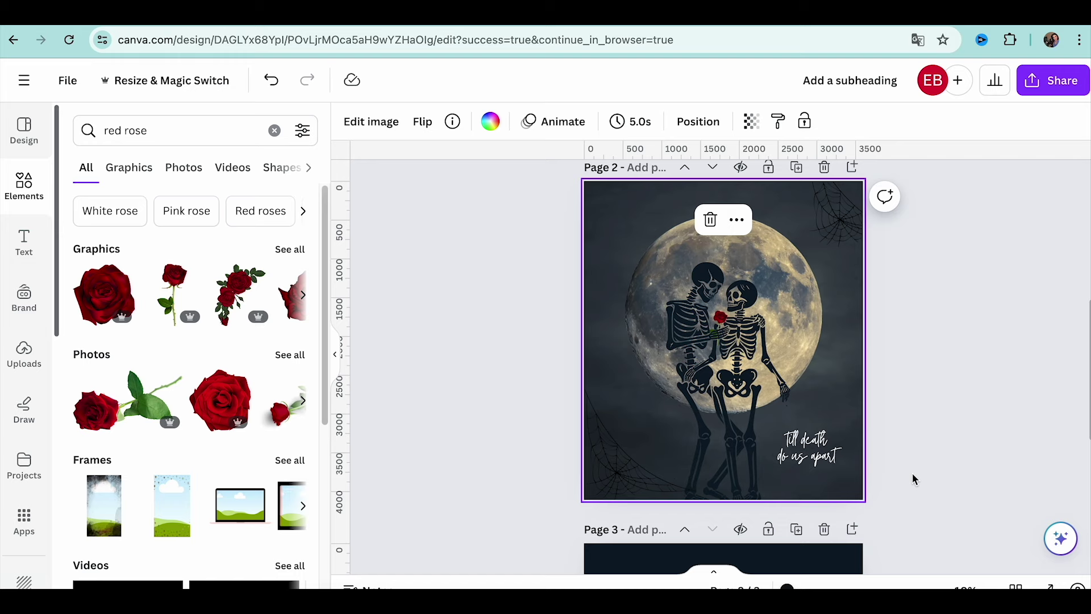
# Download the finished skeleton couple design
pyautogui.scroll(3, 913, 479)
pyautogui.click(1053, 80)
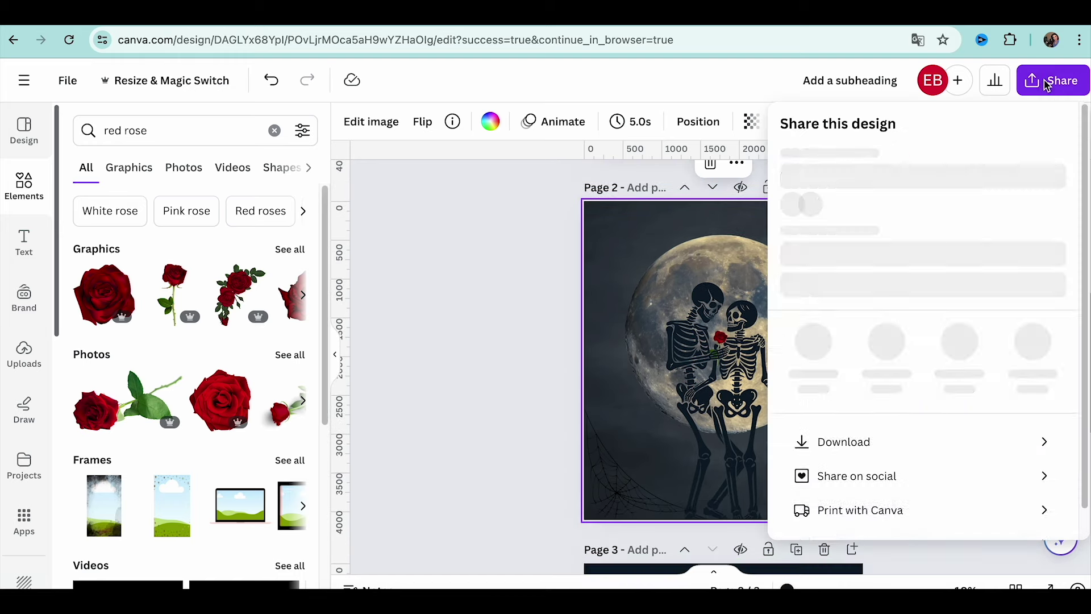
pyautogui.click(926, 473)
pyautogui.click(925, 464)
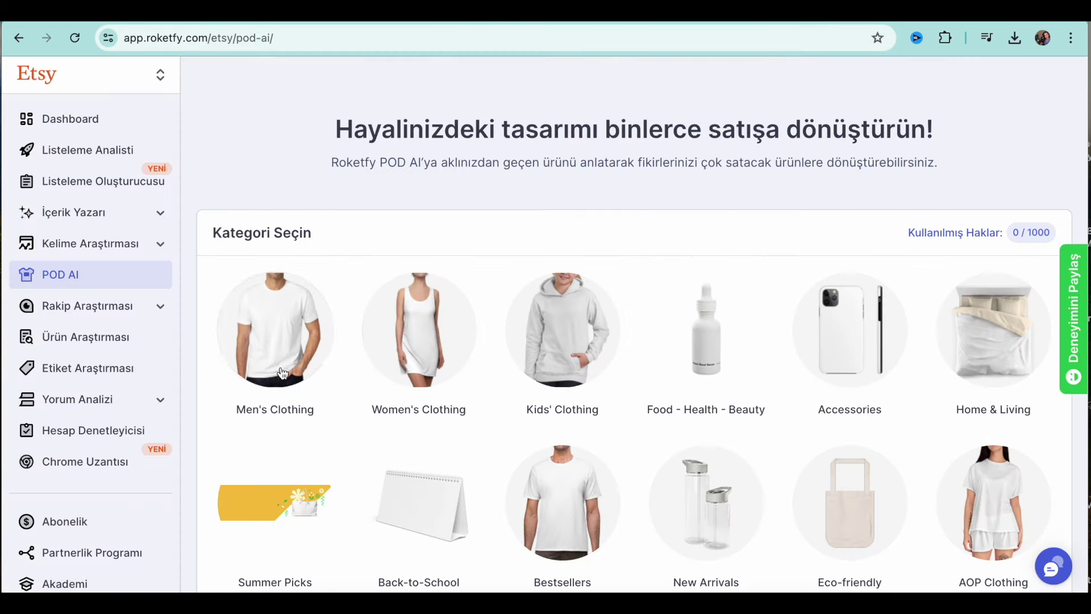
# Switch to Roketfy POD AI, search its best-selling products for "t-shirt" and open the Bella+Canvas Unisex Jersey Short Sleeve Tee
pyautogui.scroll(-3, 505, 347)
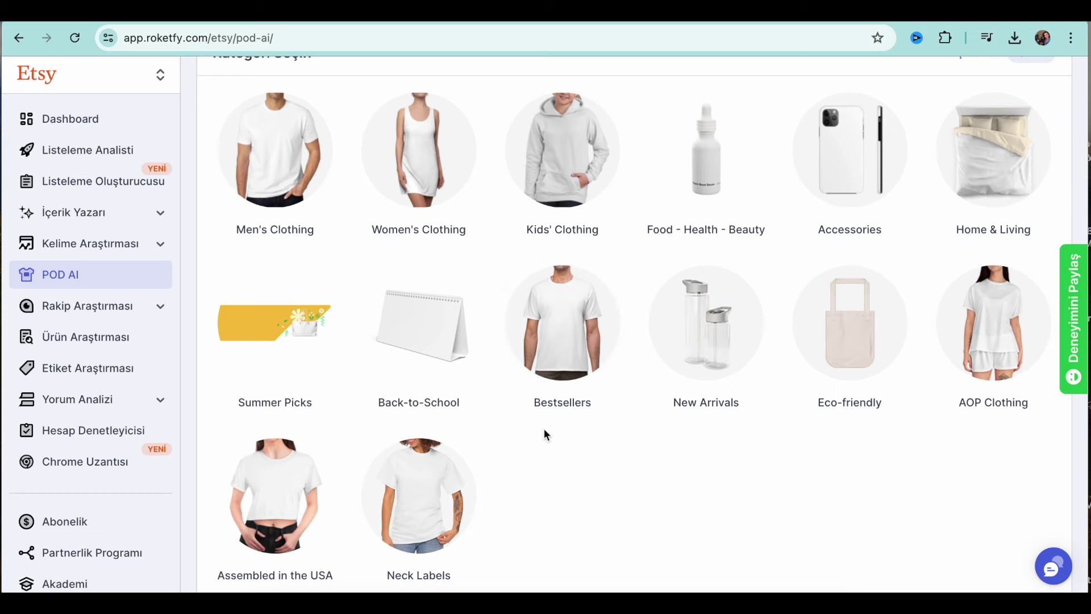
pyautogui.scroll(-8, 544, 429)
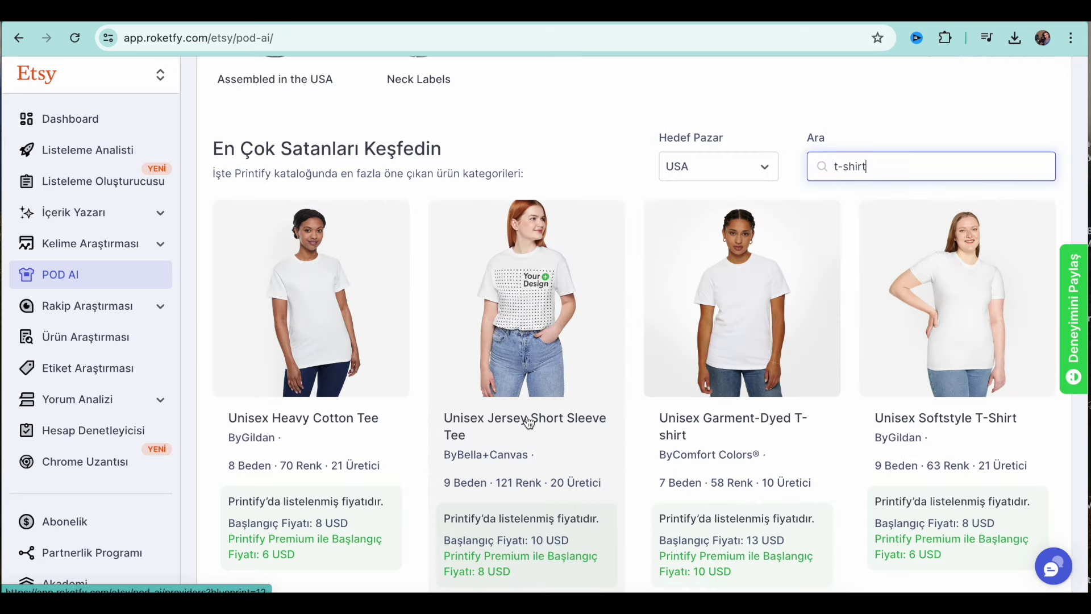
pyautogui.click(528, 263)
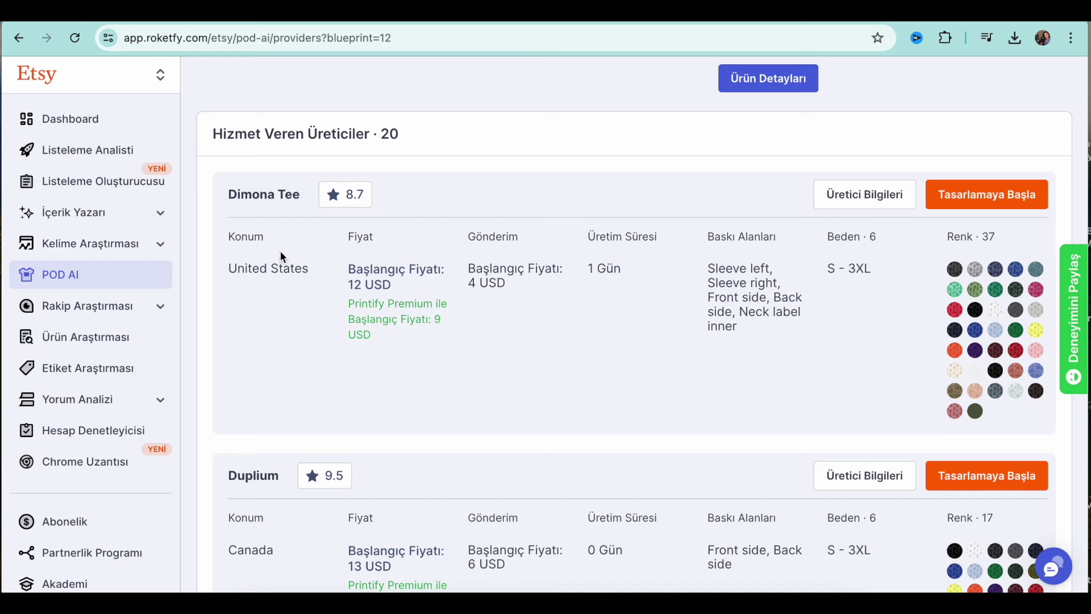
# Find SwiftPOD among the tee's print providers and start designing with it
pyautogui.scroll(-7, 305, 349)
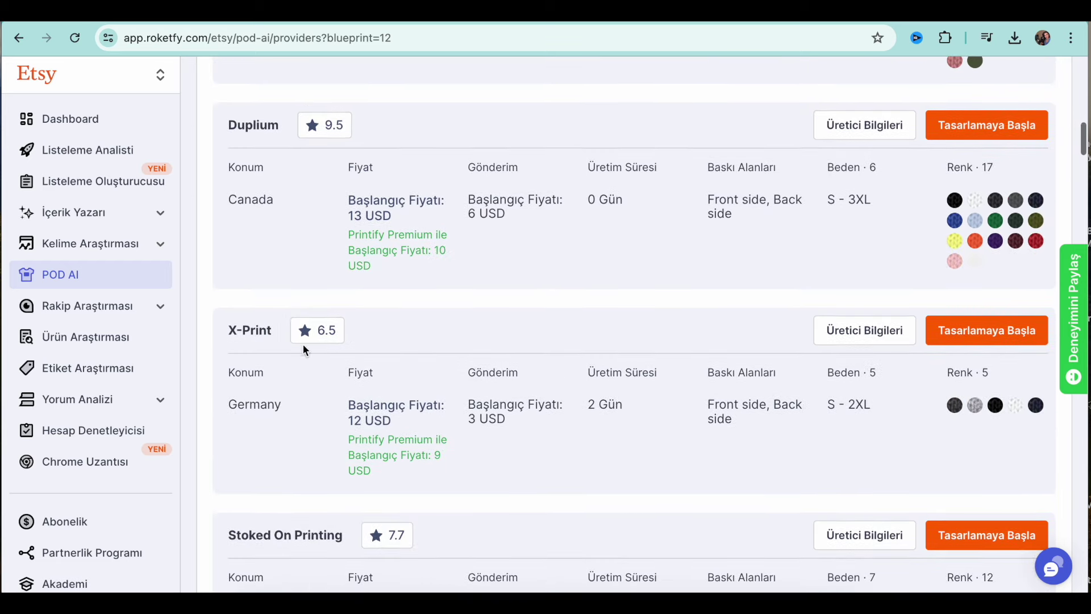
pyautogui.scroll(-12, 326, 465)
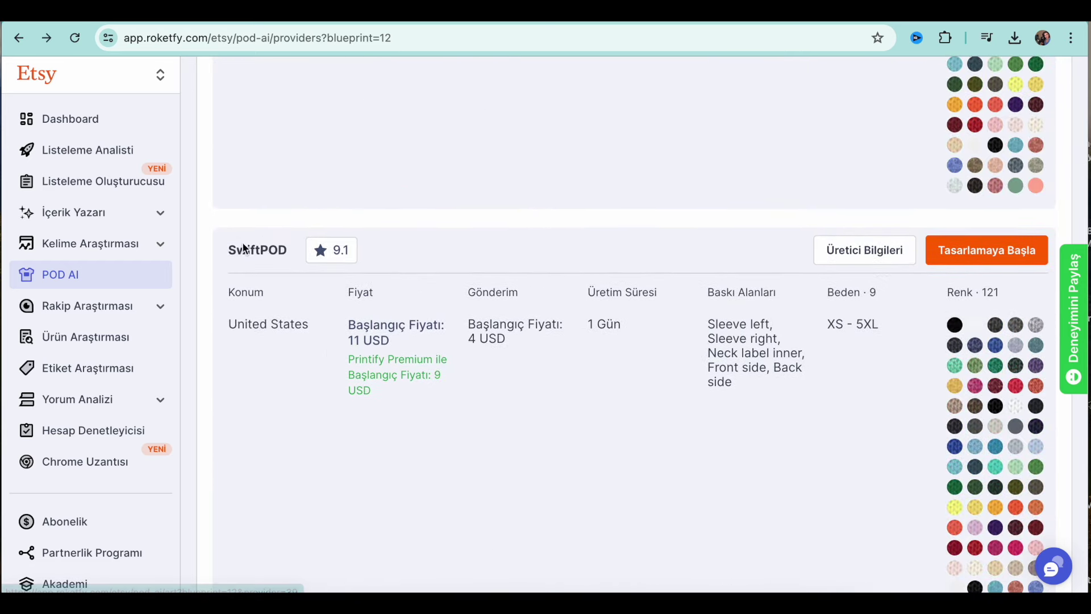
pyautogui.click(1004, 251)
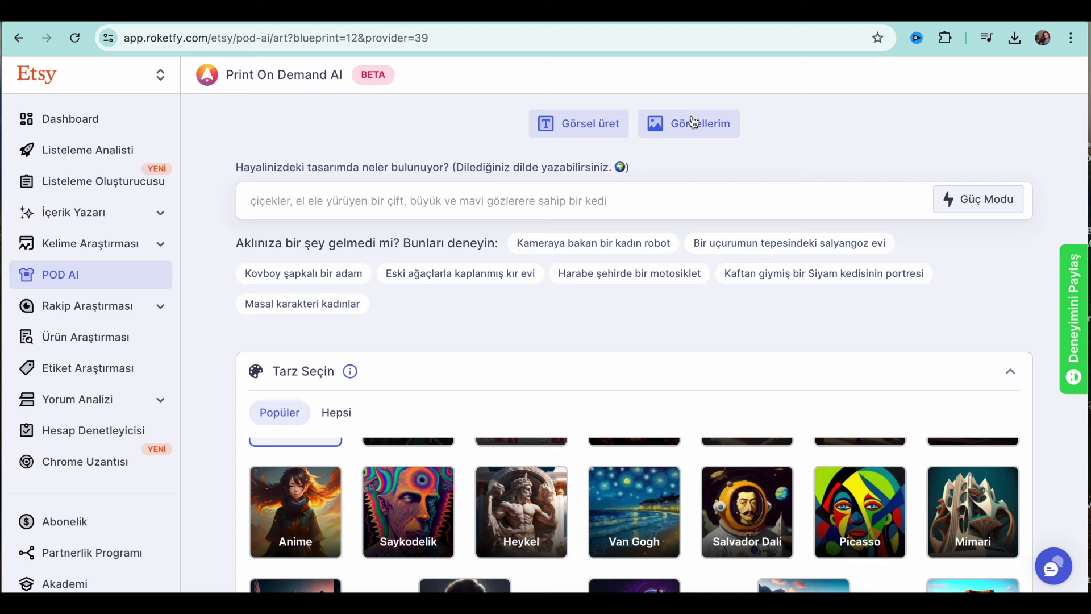
# Open the saved images for the shirt's front print area and look through its product variations
pyautogui.click(693, 121)
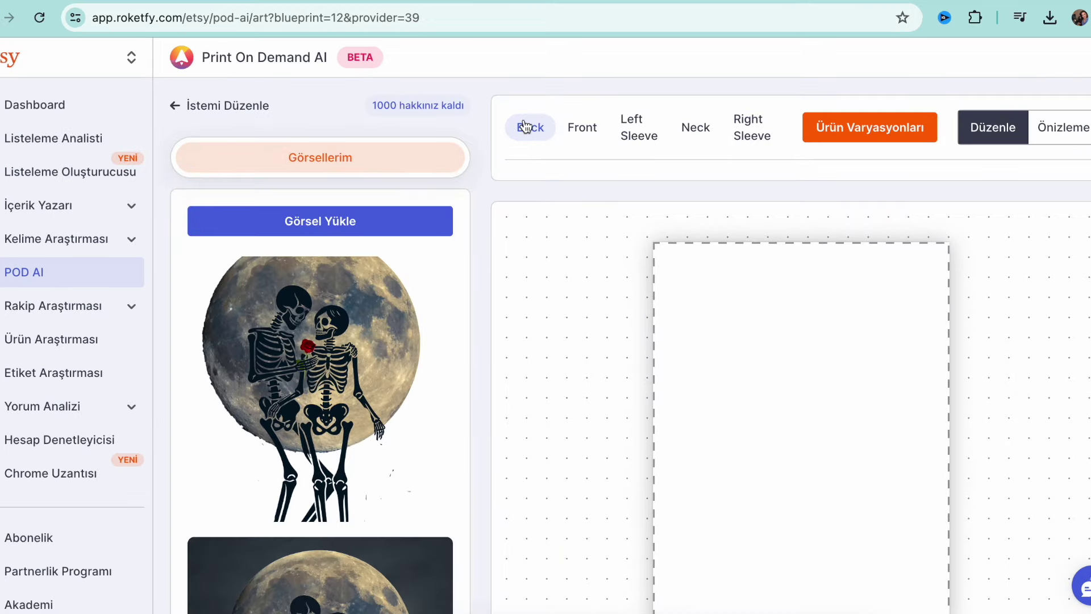
pyautogui.click(564, 126)
pyautogui.click(882, 130)
pyautogui.scroll(-20, 469, 325)
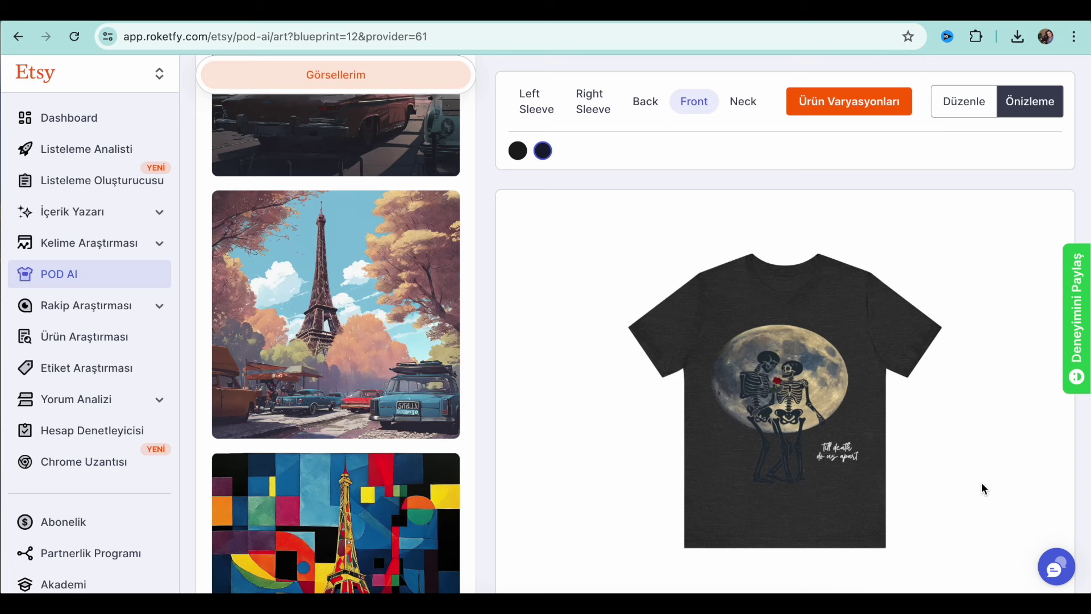
# Check the shirt's front mockups and Bella+Canvas 3001 size chart and continue to the listing content
pyautogui.scroll(-5, 983, 487)
pyautogui.hscroll(5, 925, 436)
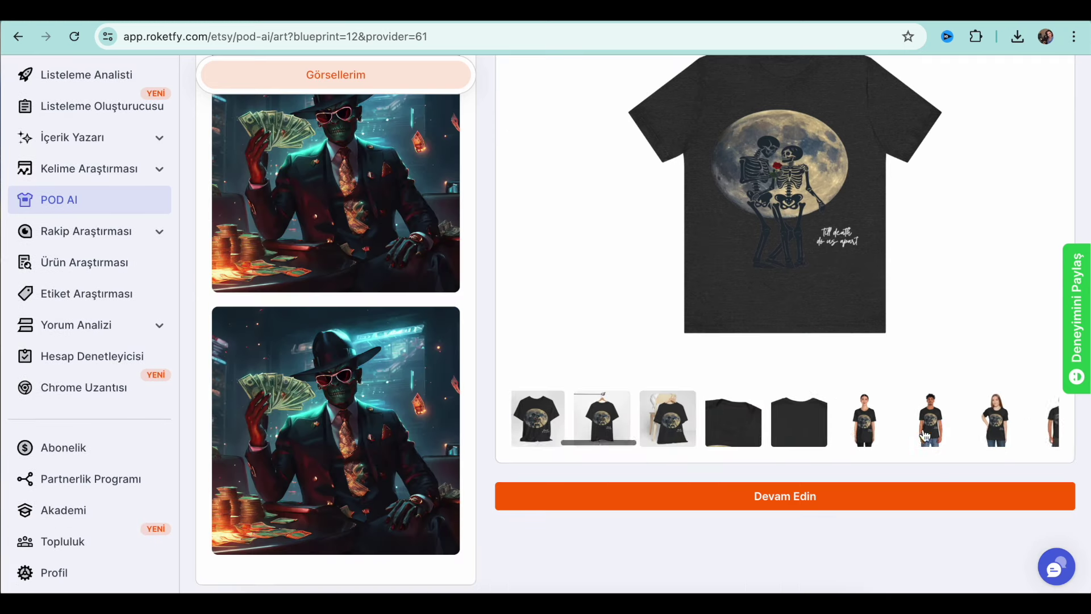
pyautogui.hscroll(3, 926, 436)
pyautogui.hscroll(5, 887, 435)
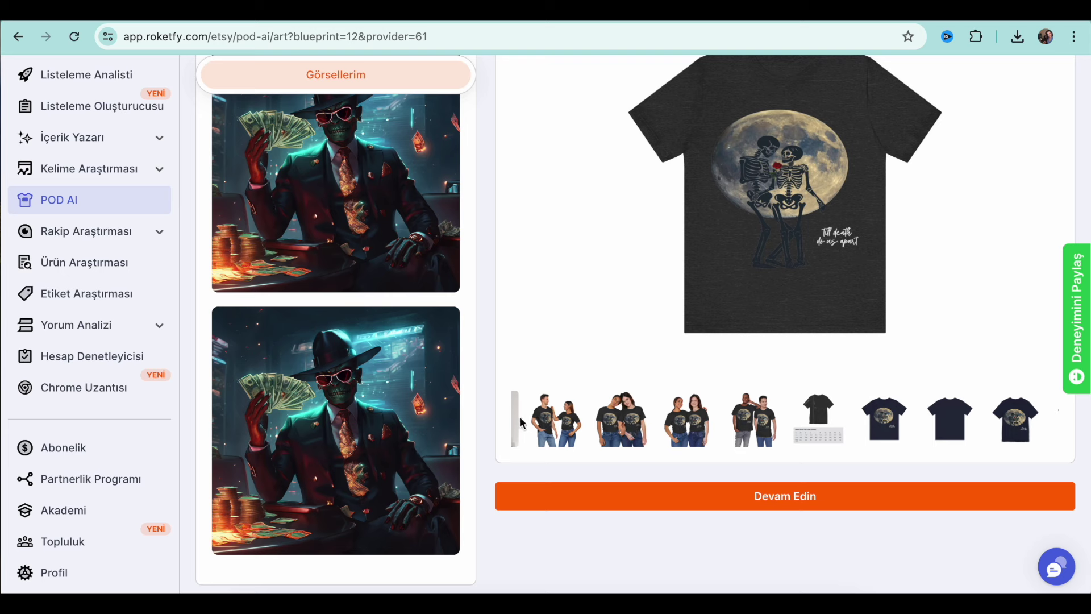
pyautogui.hscroll(-3, 686, 427)
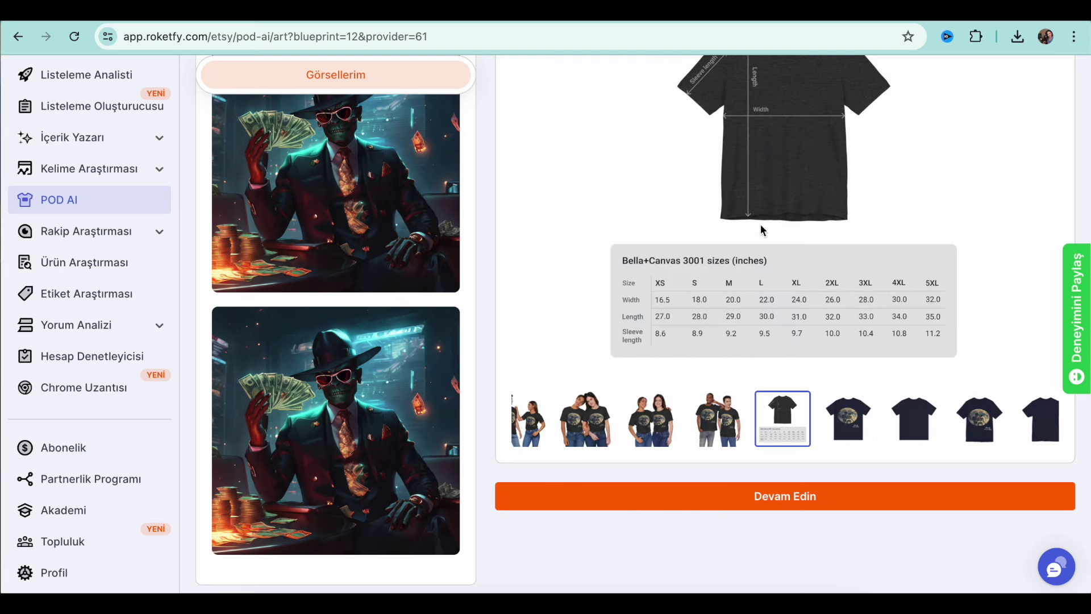
pyautogui.click(797, 505)
# Enter ten product keywords, including gothic style, vintage shirt, halloween shirt for couples, skeleton wedding tee shirt, bride halloween tee and trendy vintage graphic
pyautogui.click(581, 374)
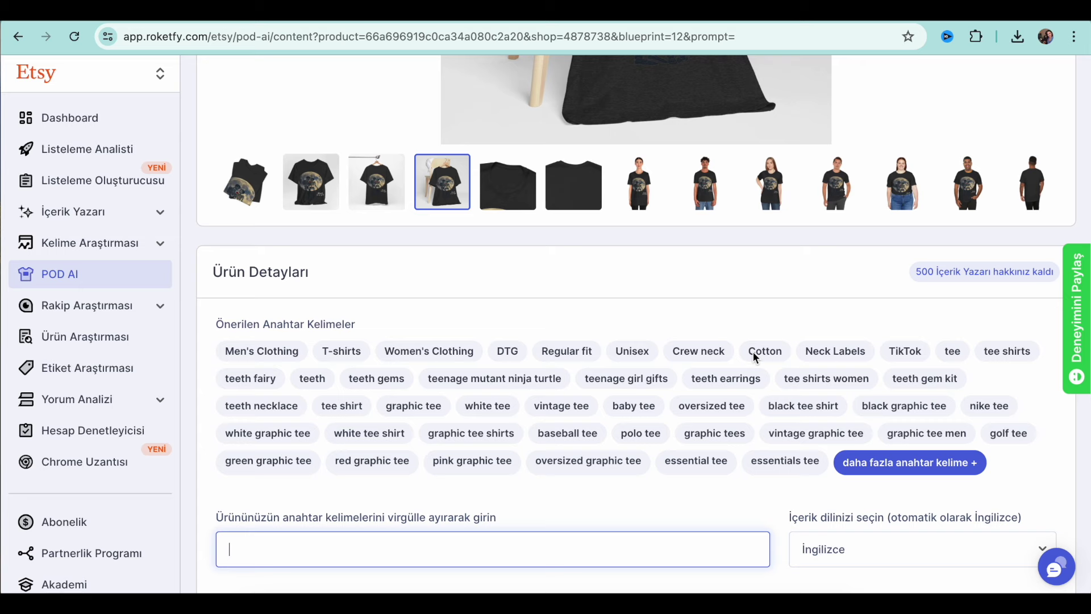
pyautogui.scroll(-2, 756, 356)
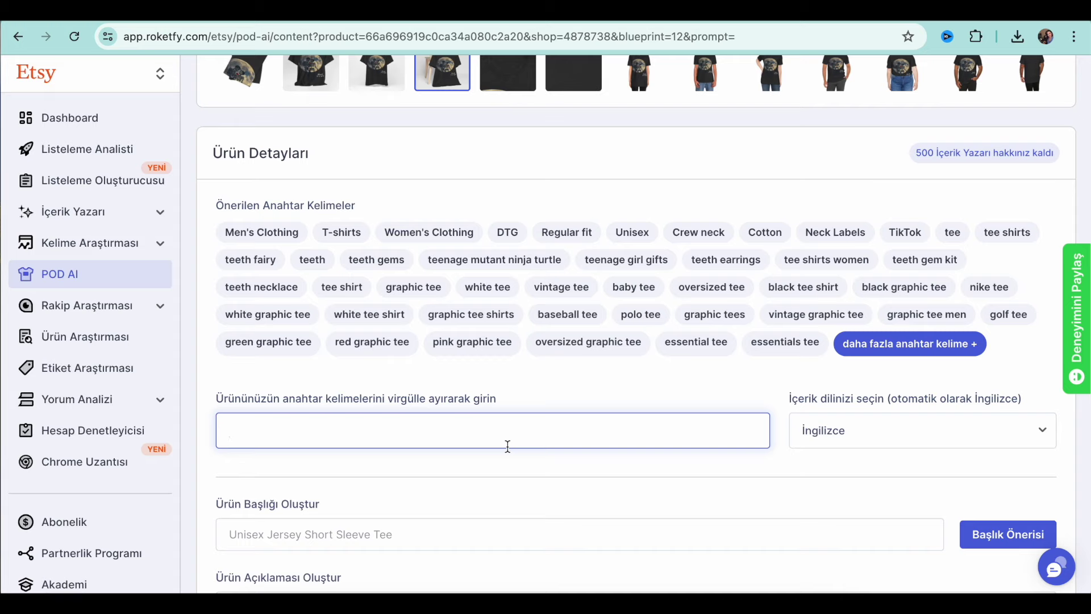
pyautogui.write('gothic style, vintage shirt, cute fall shirt, lovers shirt, halloween shirt for couples, skeleton wedding tee shirt, oversized spooky tshirt, bride halloween tee, unisex oversized tshirts, trendy vintage graphic')
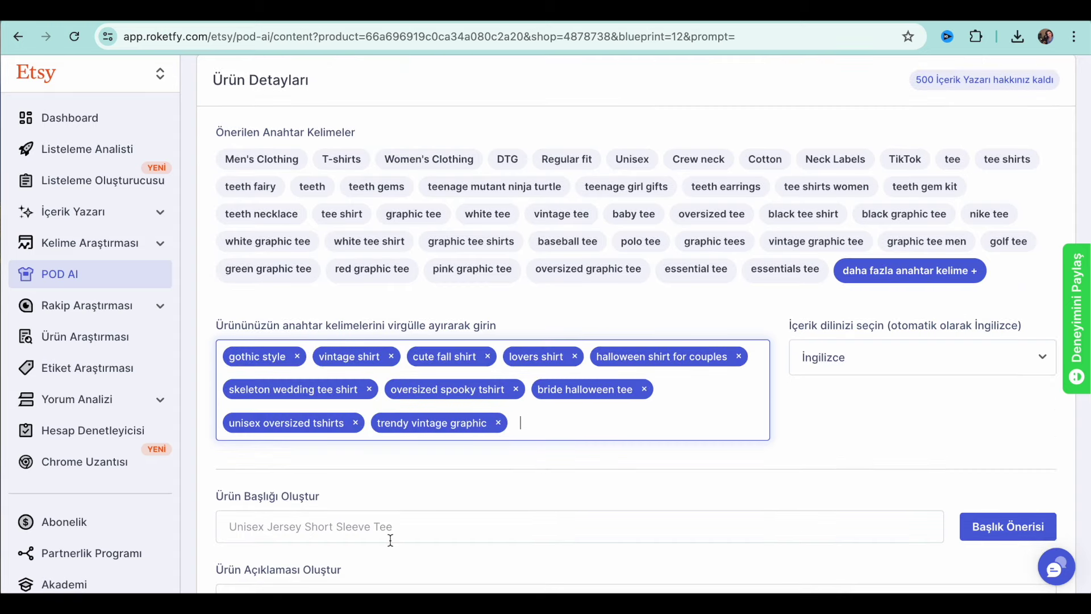
# Generate a product title from the entered keywords and read it through to its end
pyautogui.click(1002, 534)
pyautogui.click(231, 535)
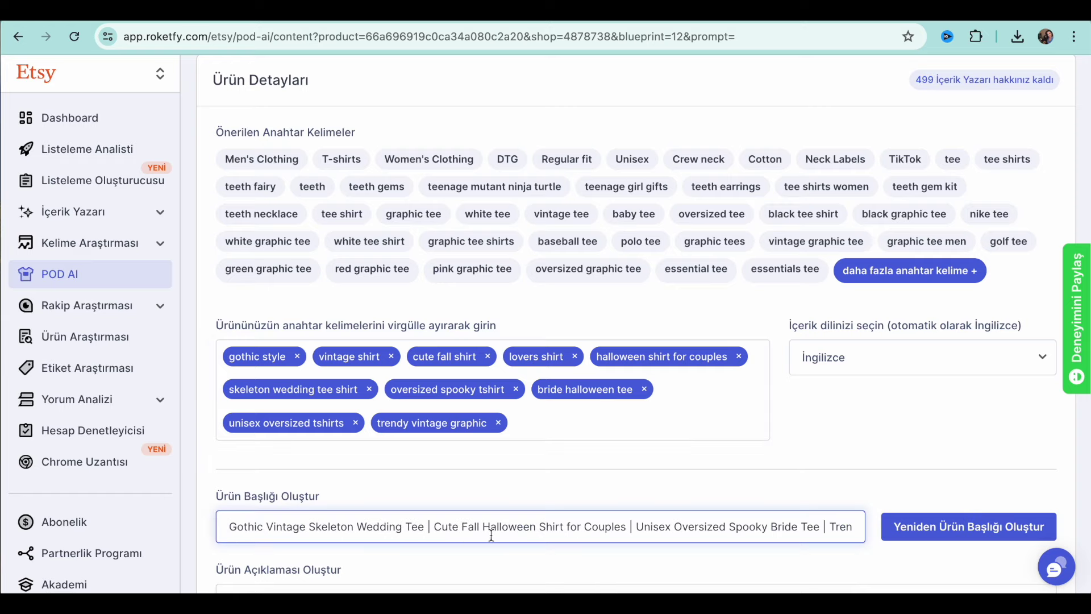
pyautogui.hscroll(3, 689, 530)
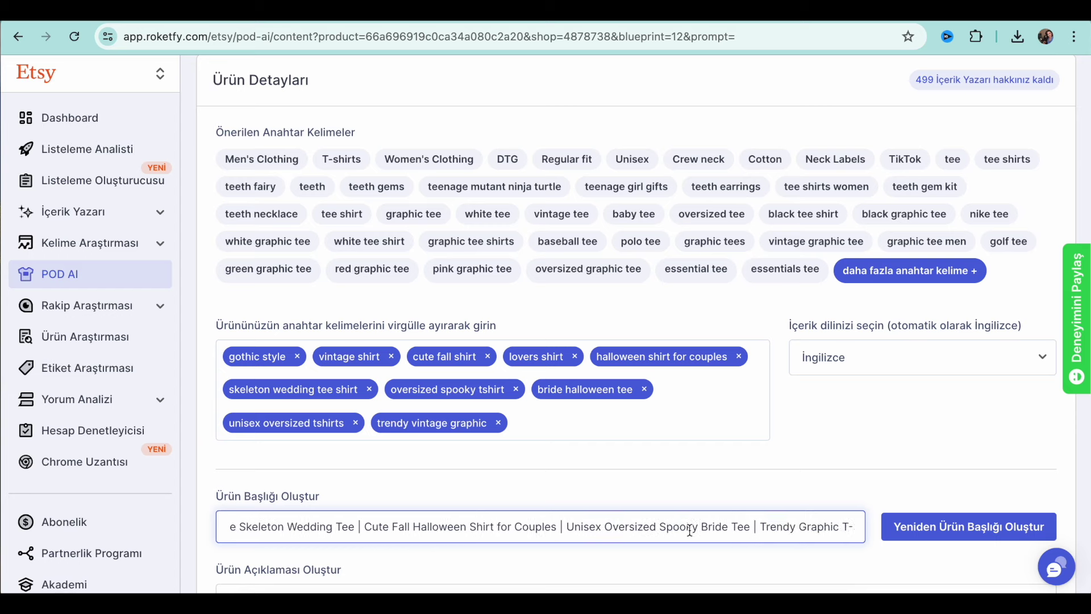
pyautogui.hscroll(-3, 690, 531)
# Generate the product description and read through its features, specifications and materials
pyautogui.scroll(-7, 690, 517)
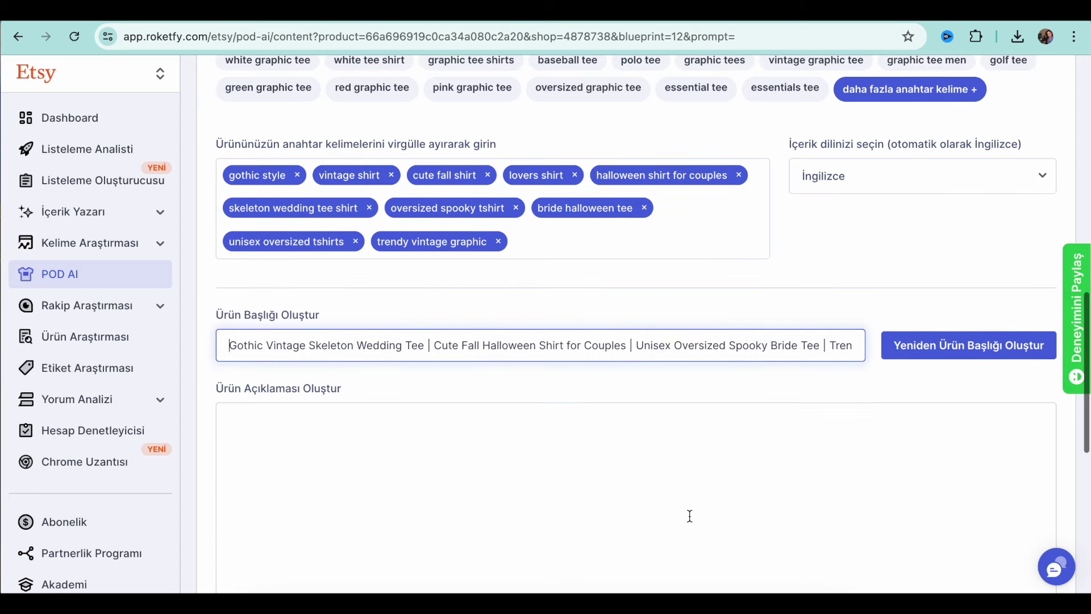
pyautogui.scroll(-3, 562, 490)
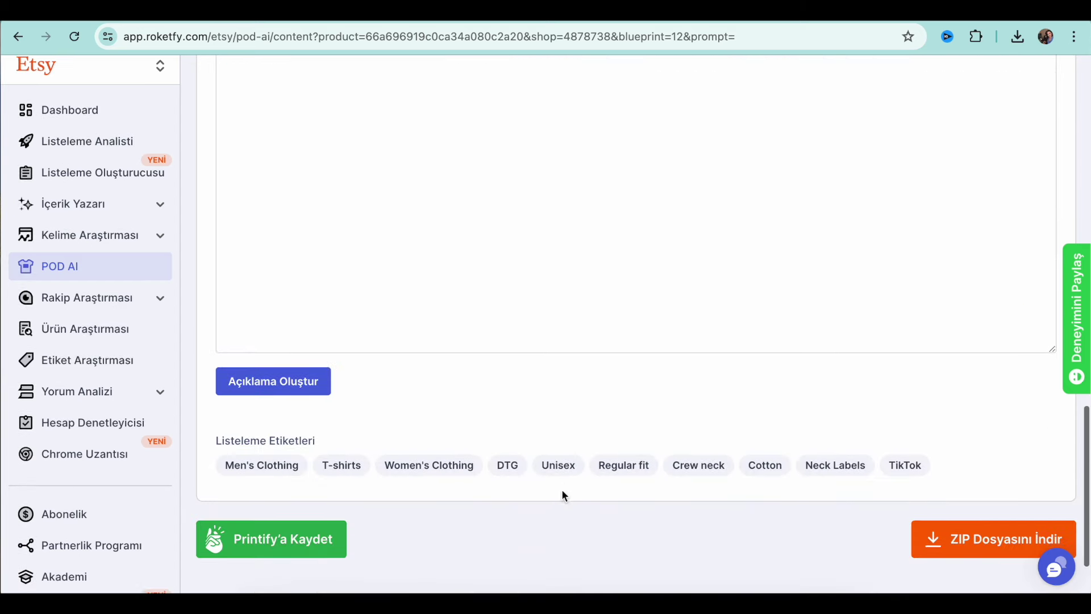
pyautogui.click(292, 396)
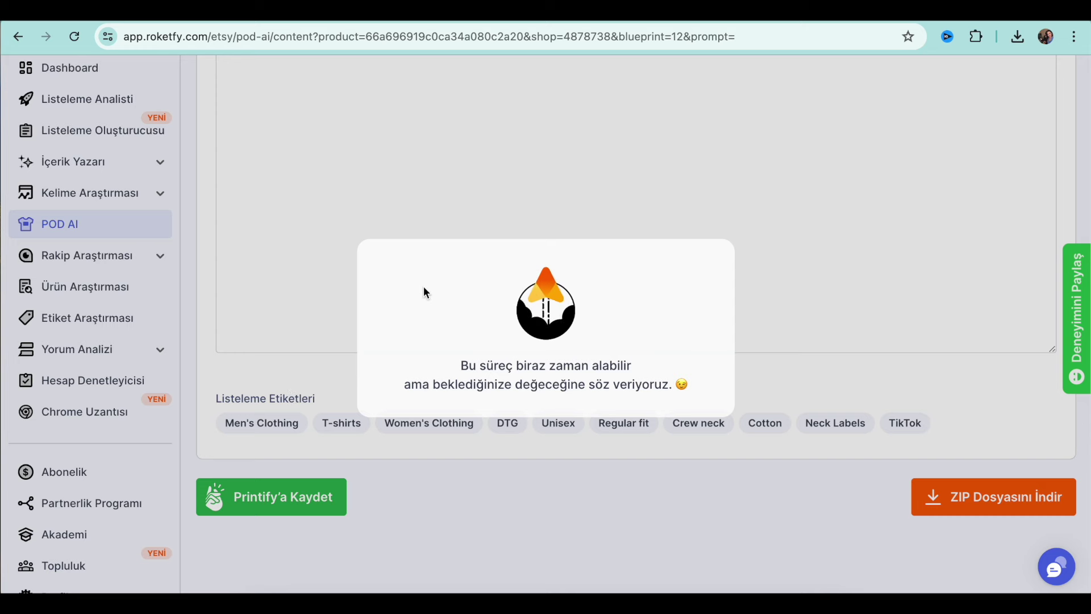
pyautogui.scroll(1, 424, 287)
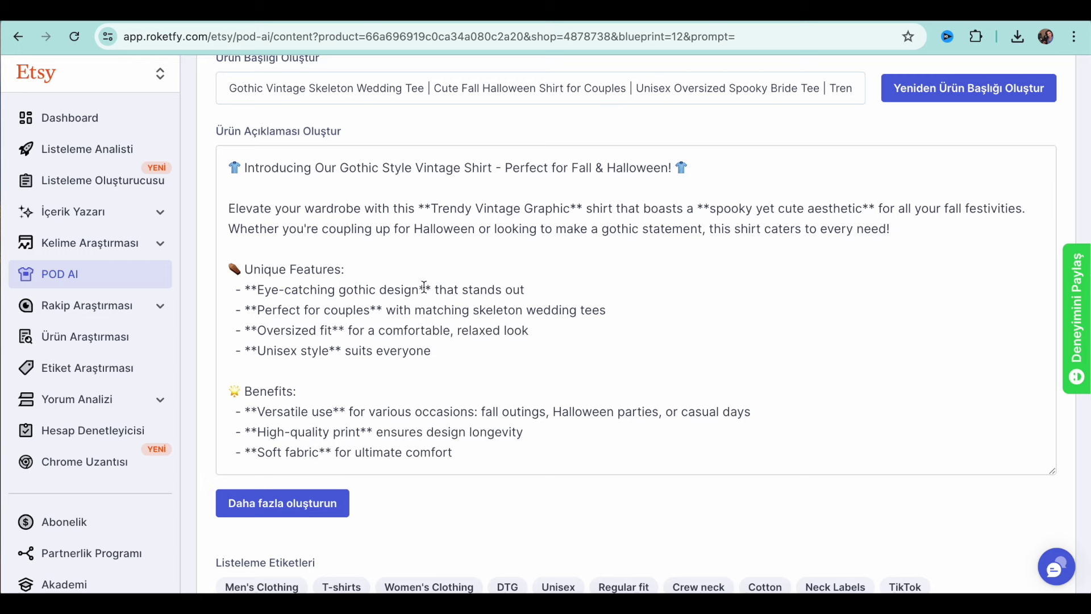
pyautogui.scroll(-5, 424, 287)
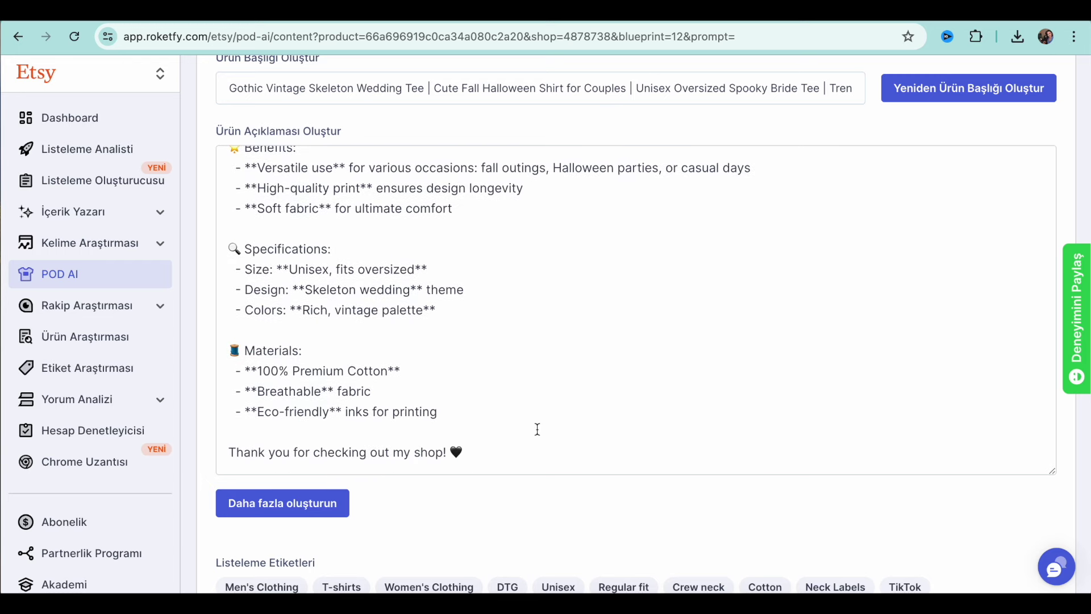
# Save the finished T-shirt listing to Printify
pyautogui.scroll(-3, 537, 429)
pyautogui.click(323, 487)
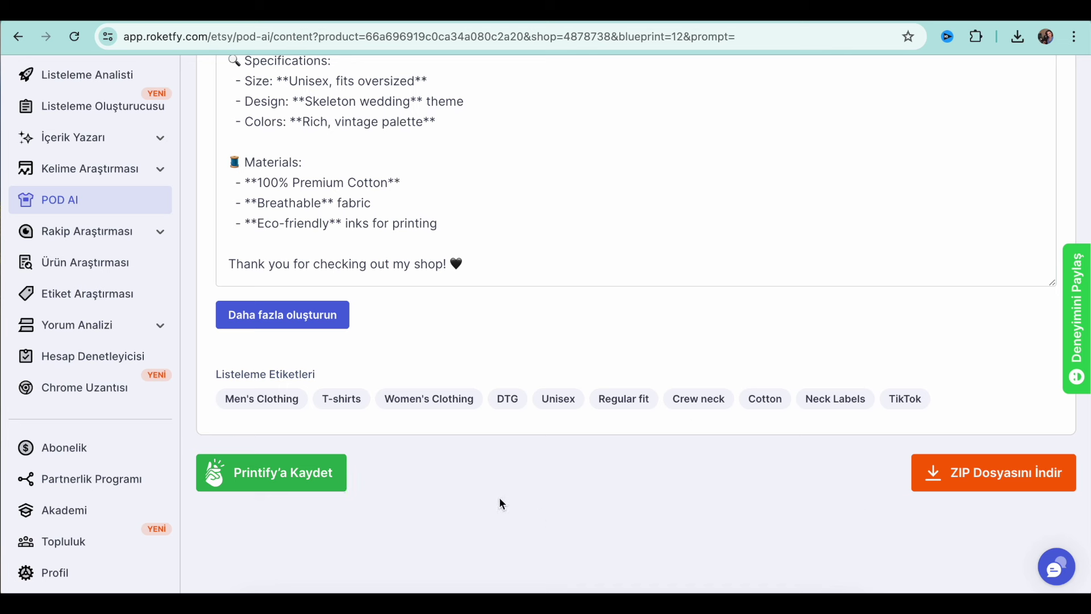
pyautogui.click(275, 486)
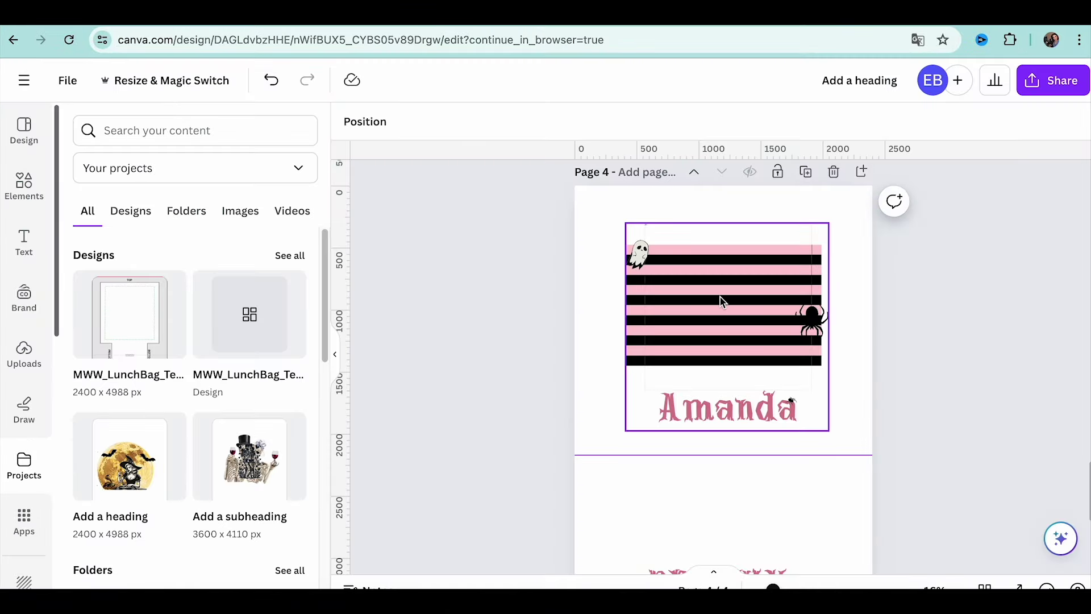
# Switch to the Canva lunch bag design, look over its pages and nudge the witch over page 1's moon
pyautogui.scroll(-3, 720, 302)
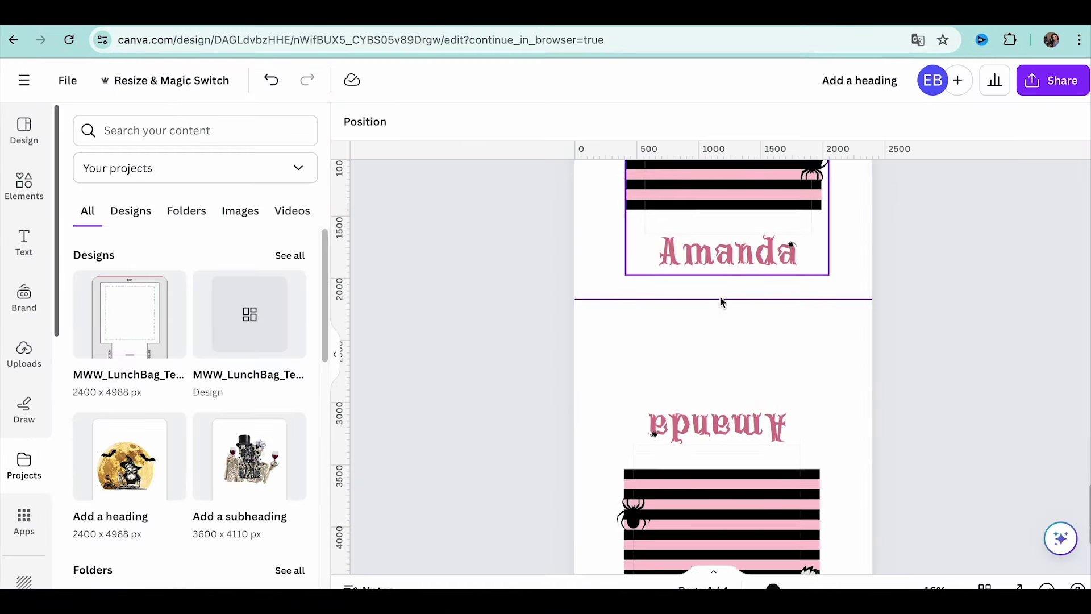
pyautogui.scroll(15, 721, 301)
pyautogui.scroll(15, 721, 302)
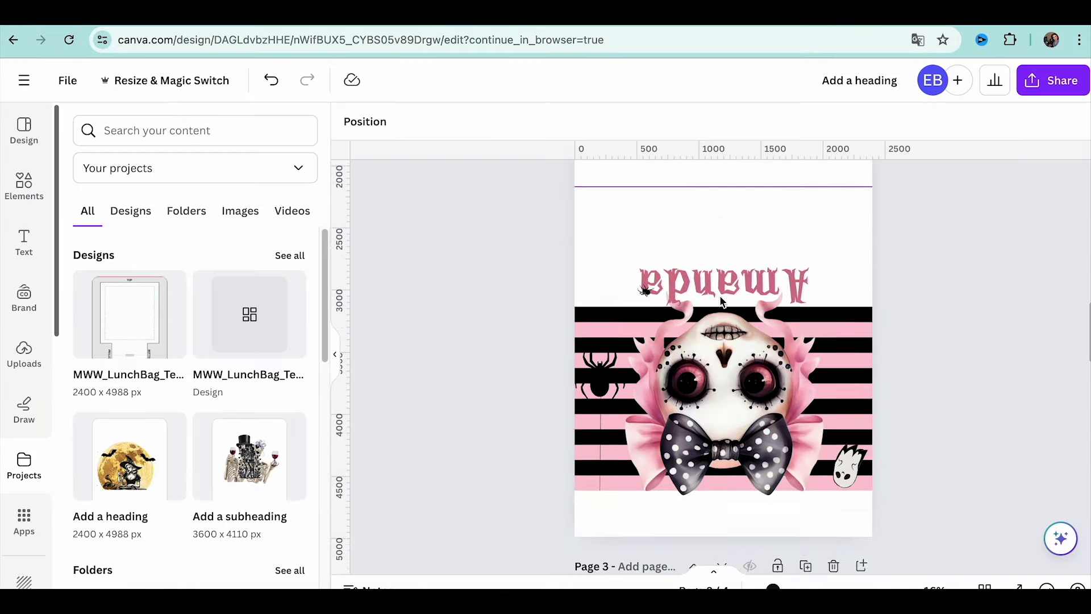
pyautogui.click(719, 445)
pyautogui.moveTo(719, 445); pyautogui.dragTo(715, 445)
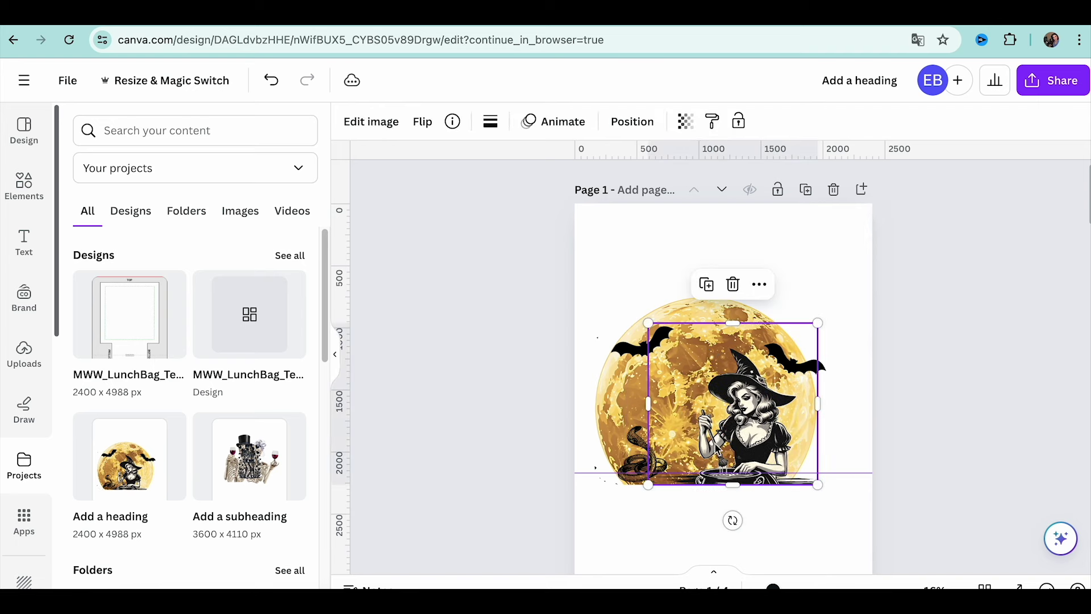
# Add the uploaded "POISON" witch image to page 1, crop off its lower lettering and try BG Remover on it
pyautogui.click(34, 352)
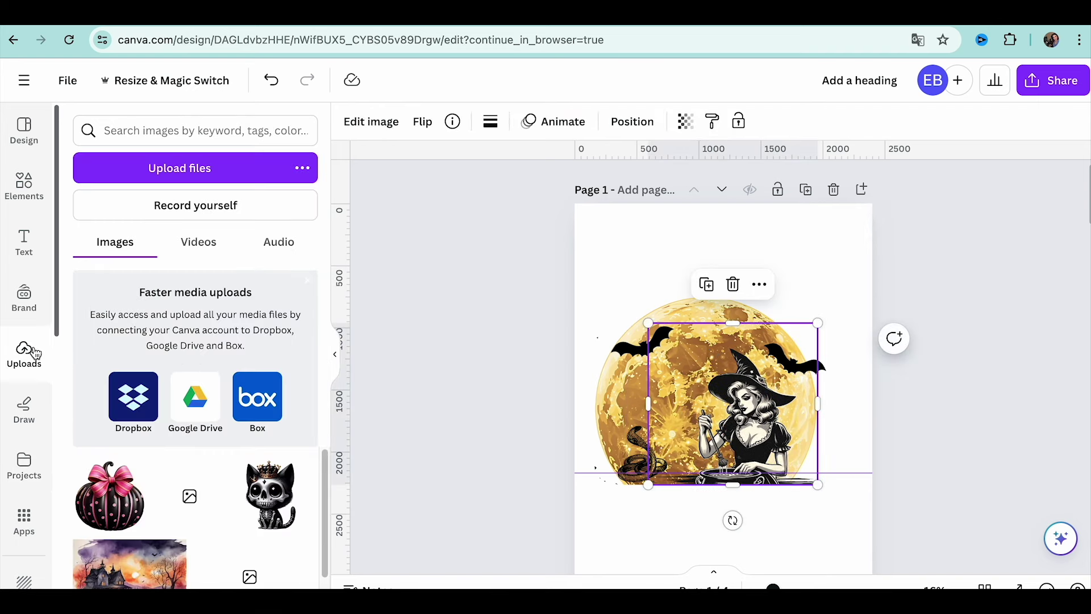
pyautogui.click(197, 477)
pyautogui.moveTo(736, 389); pyautogui.dragTo(794, 504)
pyautogui.moveTo(712, 504); pyautogui.dragTo(711, 464)
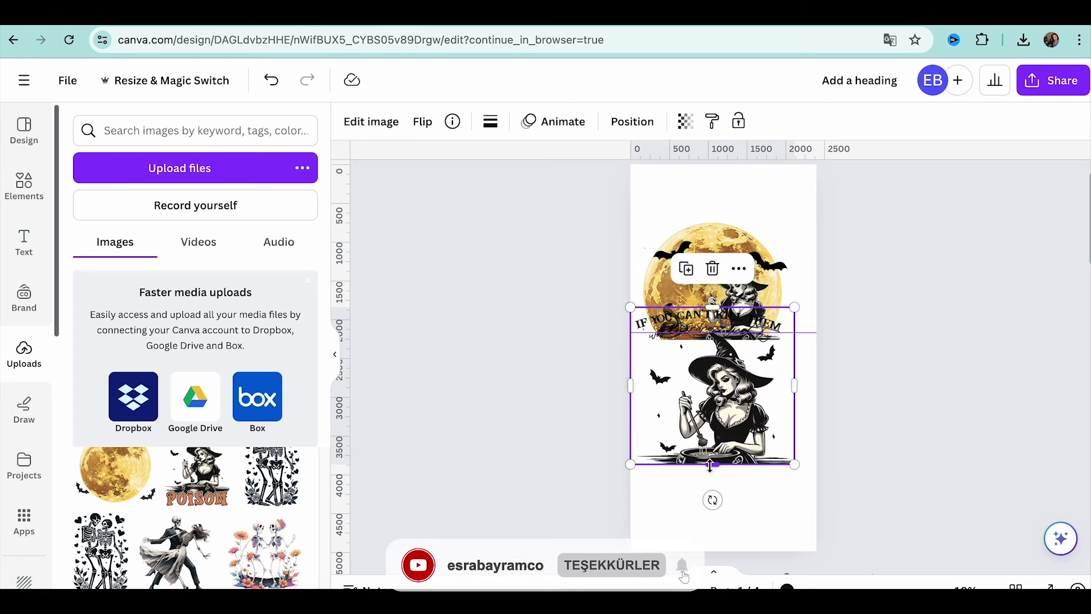
pyautogui.click(376, 123)
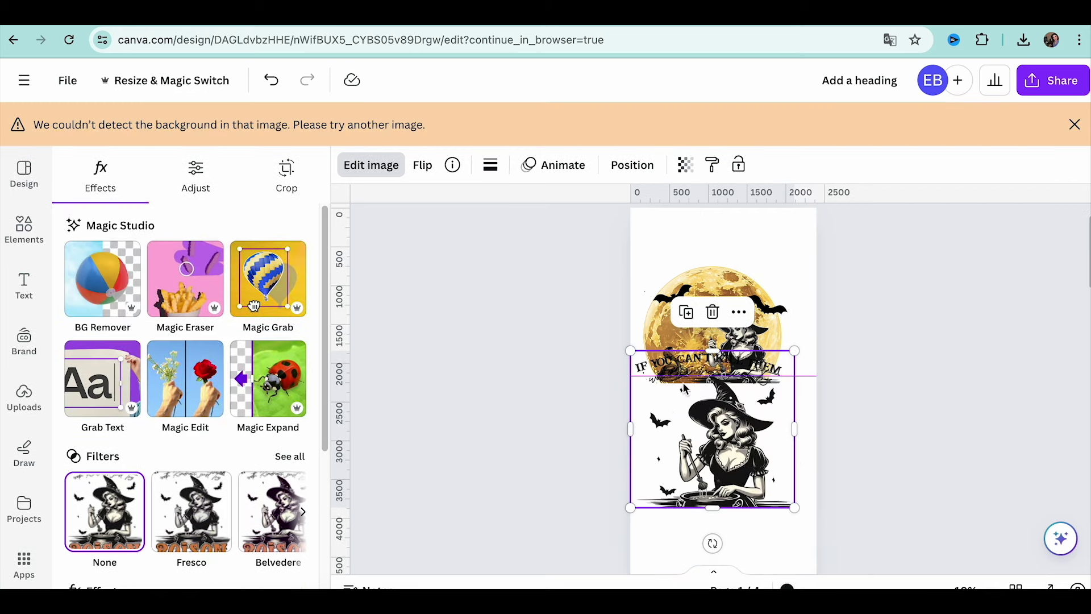
# Reposition the cleaned witch image over the lower part of the full moon on page 1
pyautogui.moveTo(730, 376); pyautogui.dragTo(717, 428)
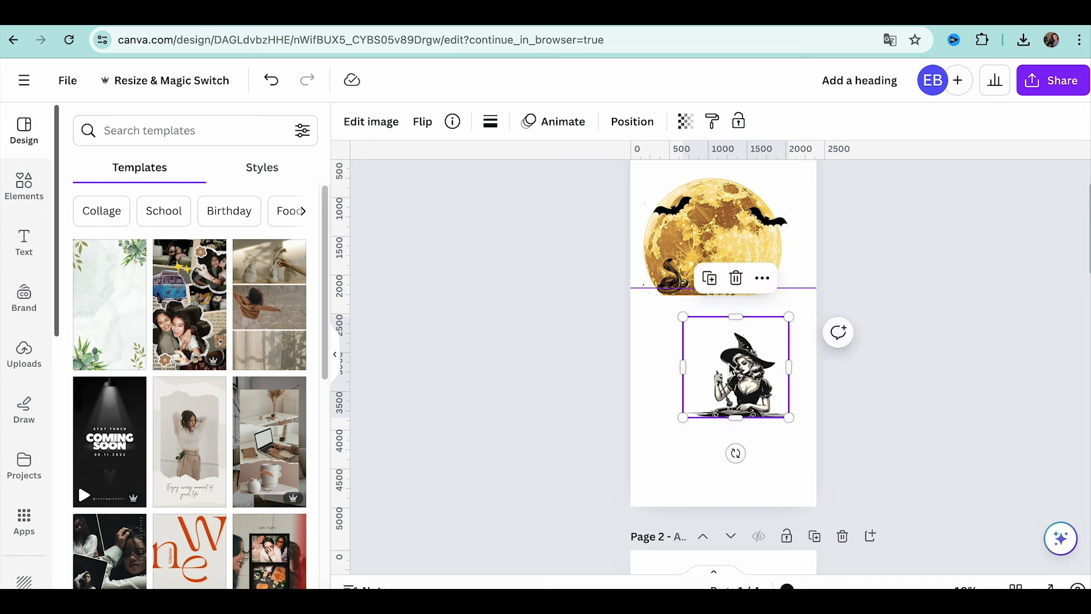
pyautogui.moveTo(725, 335); pyautogui.dragTo(713, 227)
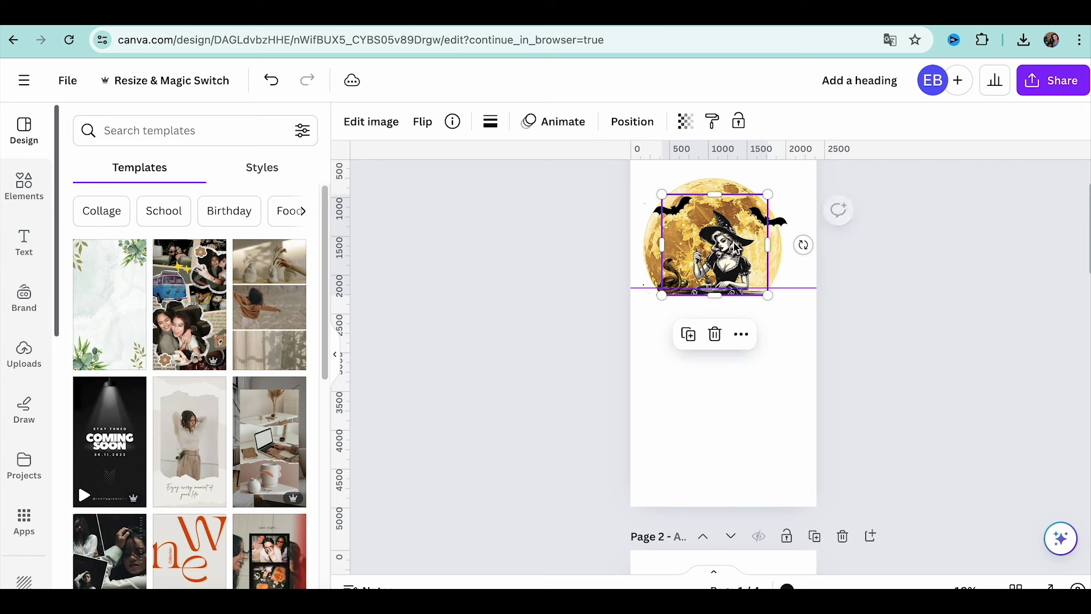
# Select the moon, witch, cat and bats on page 1 together and move them up clear of the fold guide
pyautogui.click(777, 226)
pyautogui.click(651, 243)
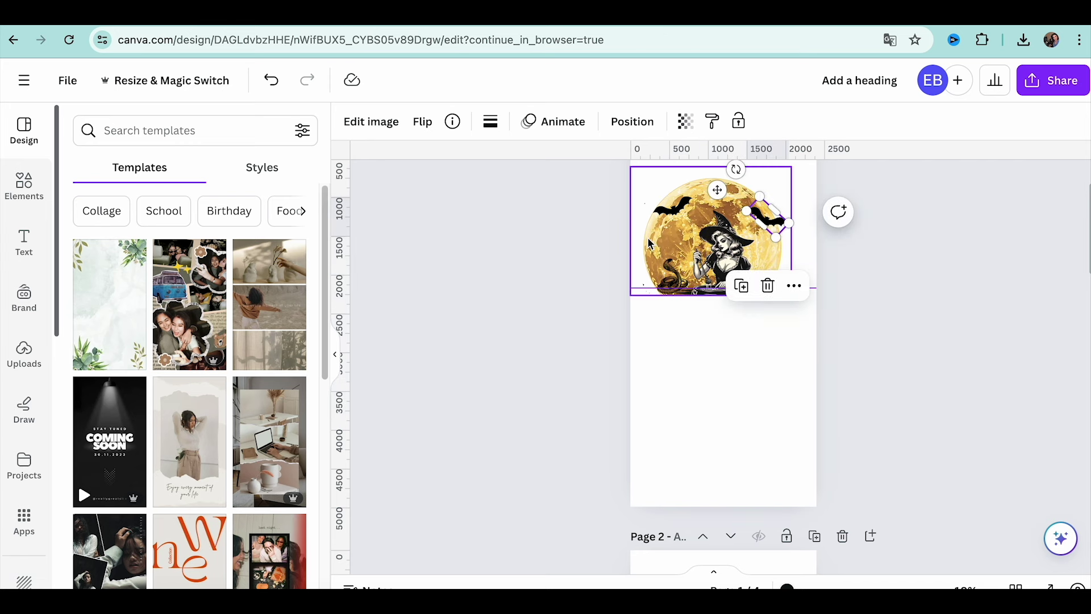
pyautogui.click(667, 274)
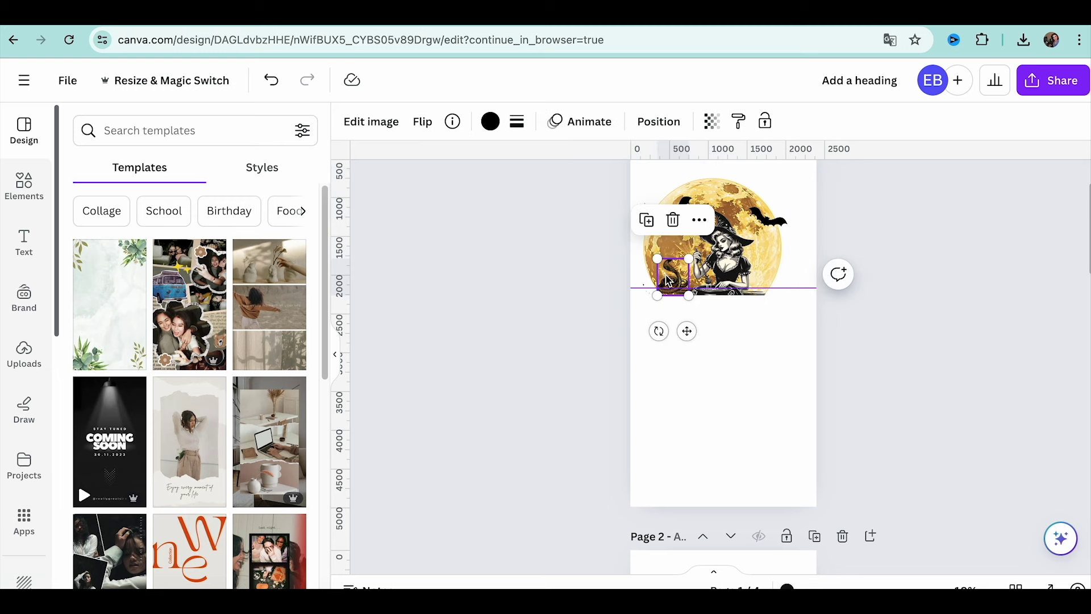
pyautogui.click(776, 344)
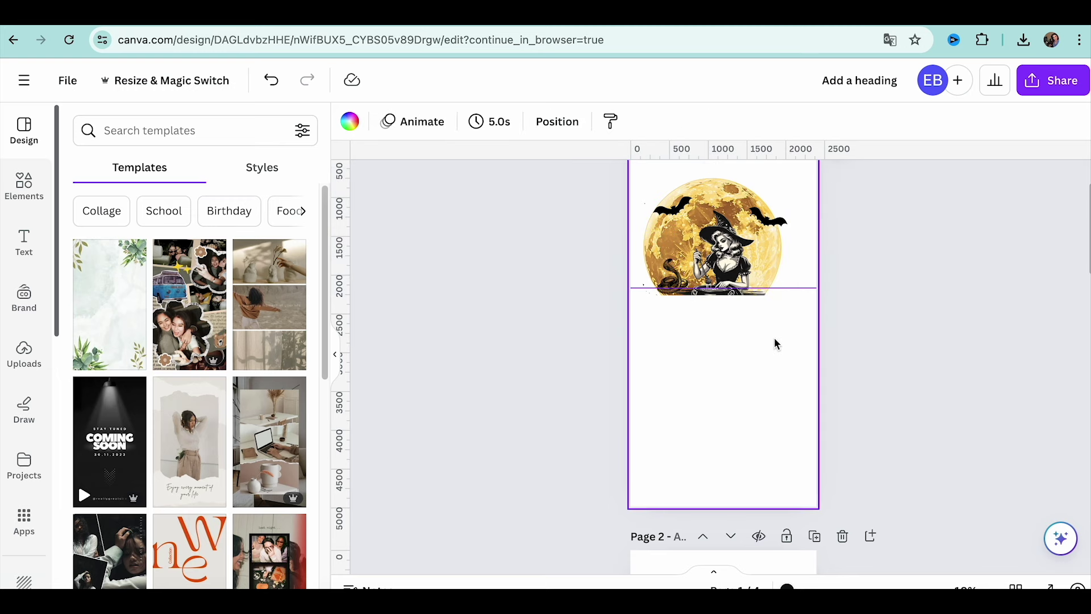
pyautogui.moveTo(757, 399); pyautogui.dragTo(635, 243)
pyautogui.moveTo(718, 311); pyautogui.dragTo(719, 295)
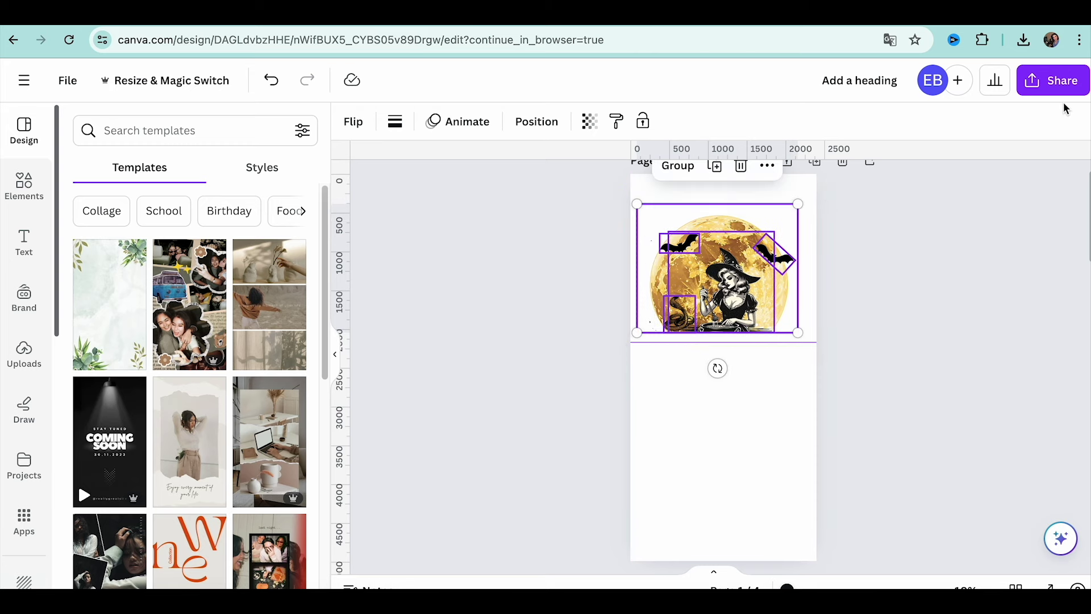
# Set up a PNG download with a transparent background, and close the settings without downloading
pyautogui.click(1055, 80)
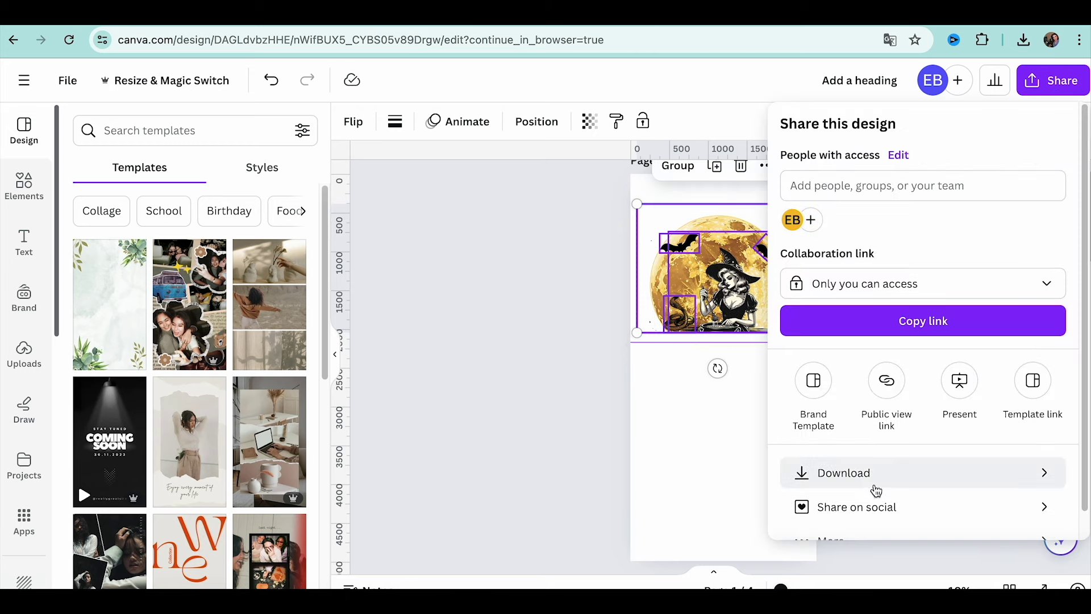
pyautogui.click(875, 486)
pyautogui.click(791, 293)
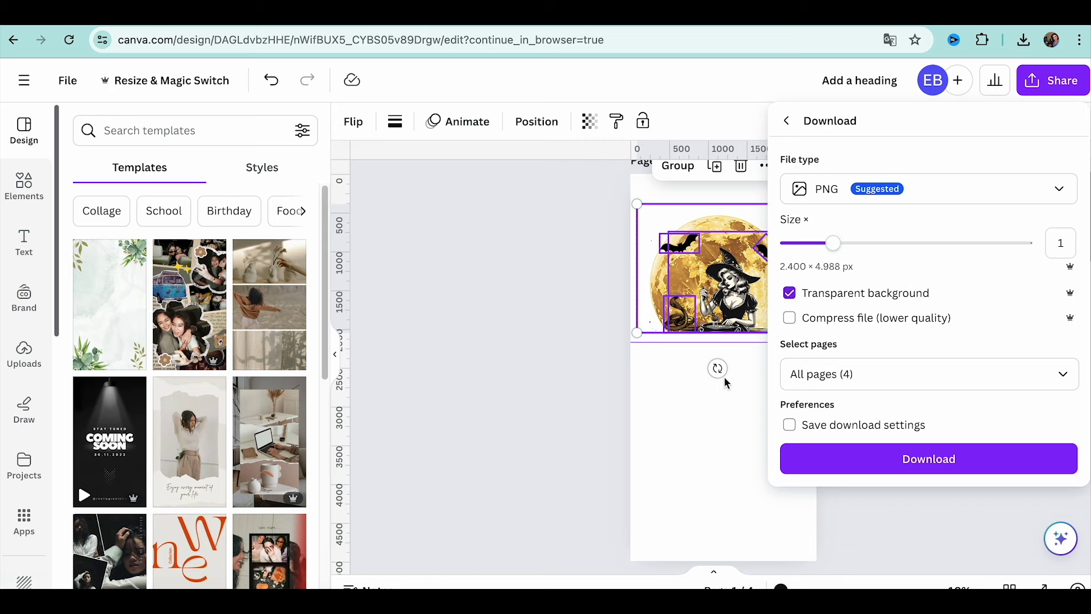
pyautogui.press('Escape')
# Nudge page 3's upright skull group slightly sideways, and pull the lowest black stripe away from page 2's striped background
pyautogui.scroll(-10, 722, 386)
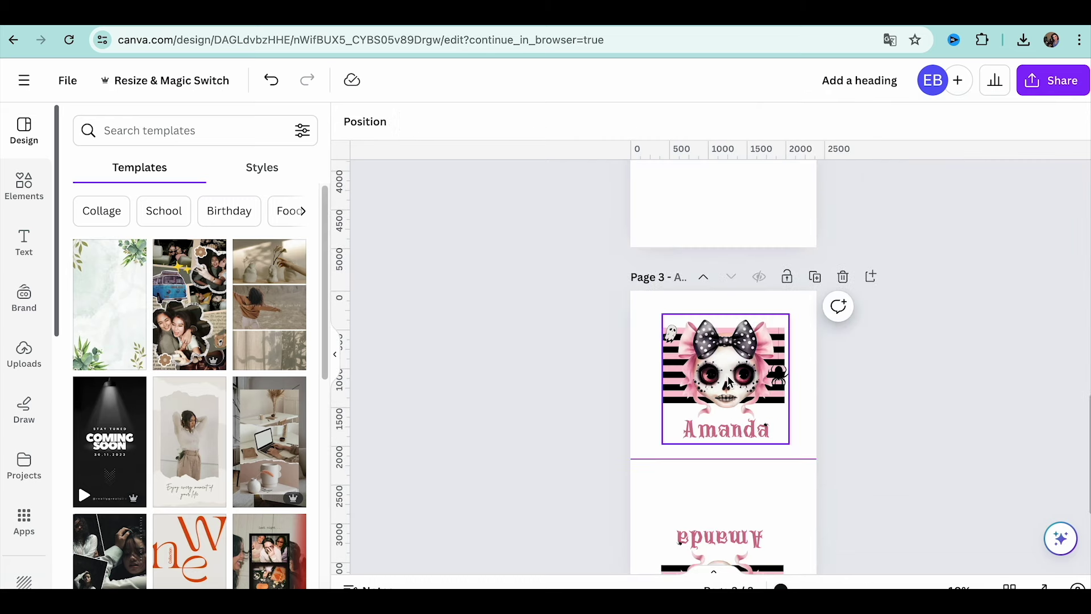
pyautogui.moveTo(730, 382); pyautogui.dragTo(736, 381)
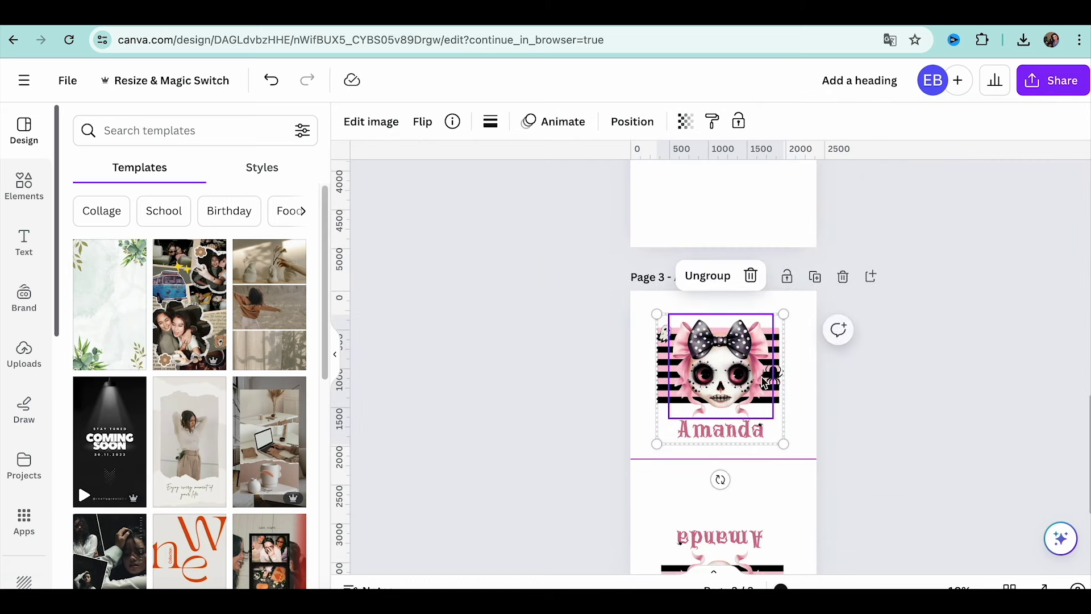
pyautogui.scroll(5, 736, 381)
pyautogui.click(646, 409)
pyautogui.click(630, 453)
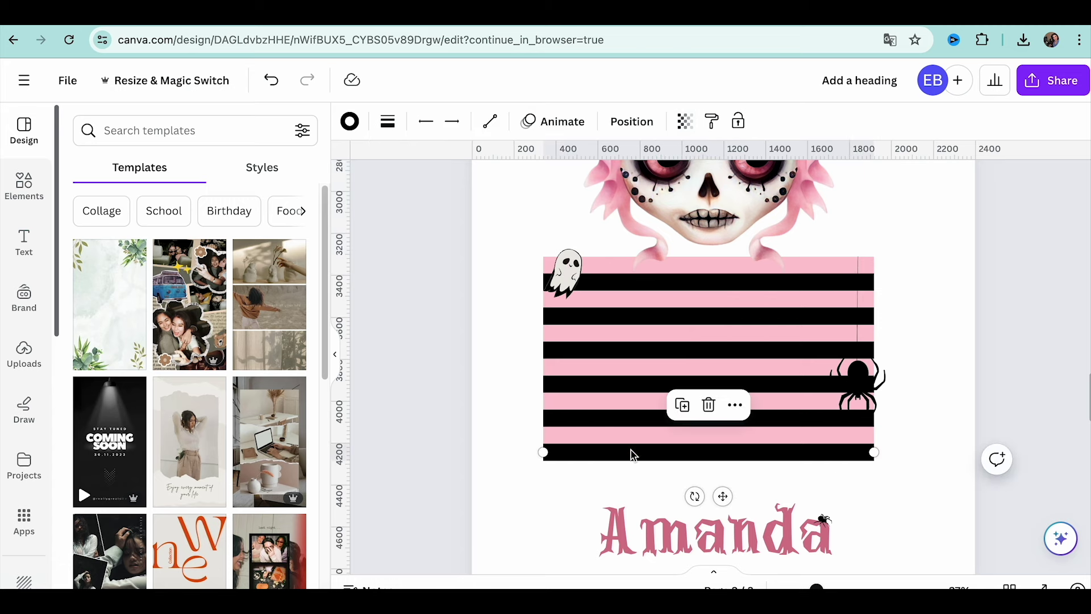
pyautogui.moveTo(633, 455); pyautogui.dragTo(632, 466)
# Place a pink line in the blank area above page 2's skull, thicken it and stretch it into a wide horizontal stripe
pyautogui.click(24, 185)
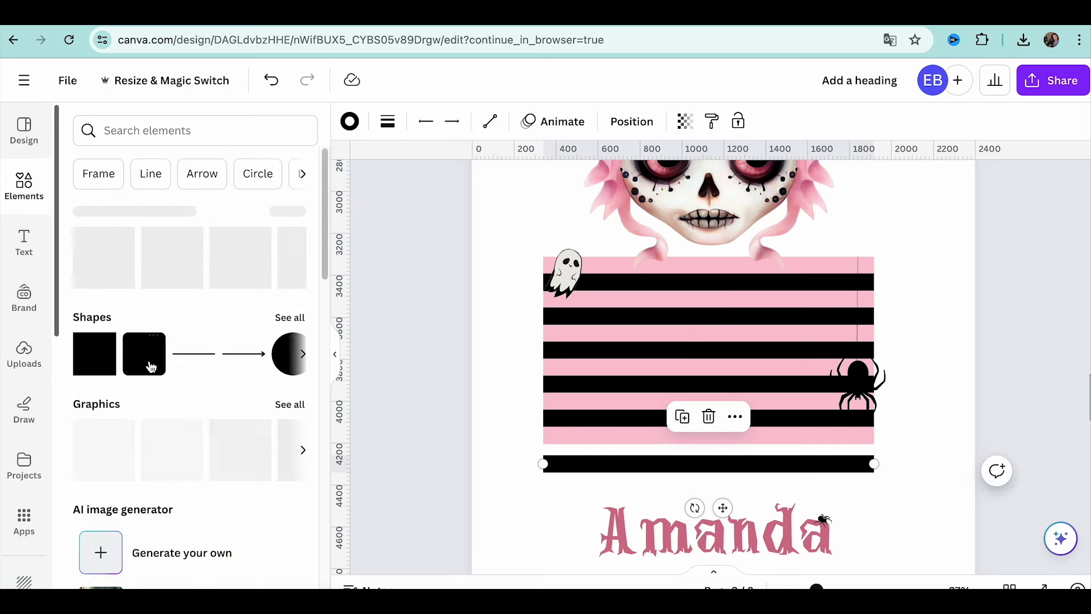
pyautogui.scroll(-7, 182, 366)
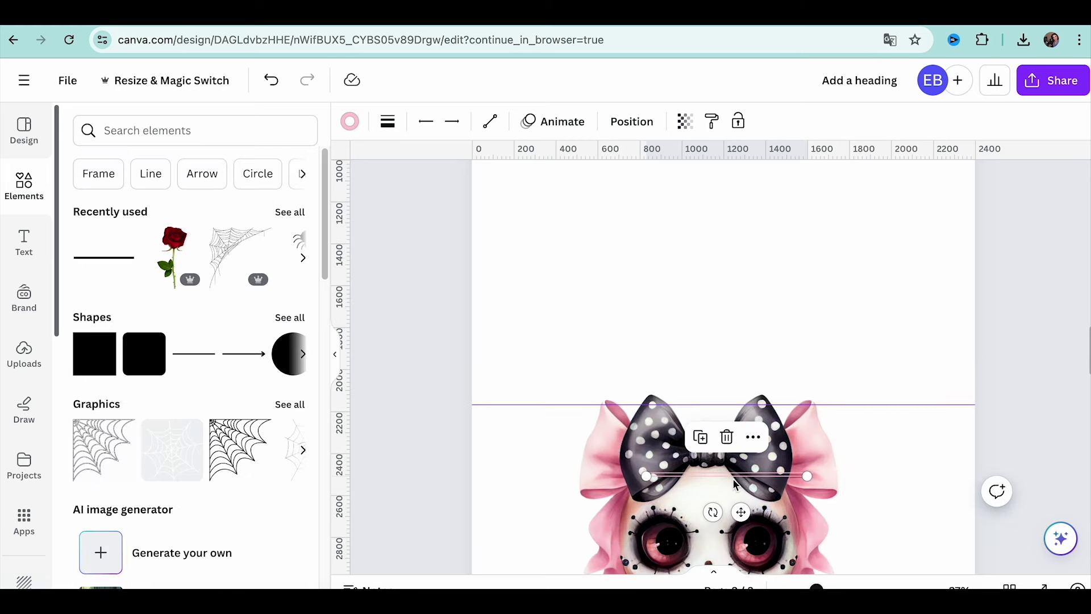
pyautogui.moveTo(724, 474); pyautogui.dragTo(706, 298)
pyautogui.click(388, 121)
pyautogui.moveTo(400, 260); pyautogui.dragTo(449, 259)
pyautogui.moveTo(629, 300); pyautogui.dragTo(543, 300)
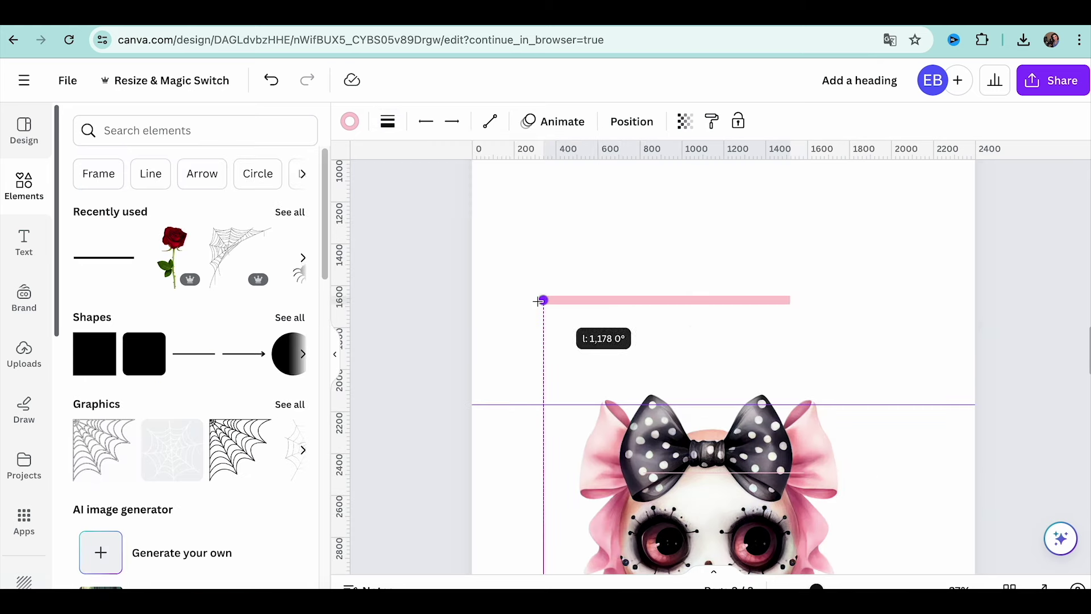
pyautogui.moveTo(791, 300); pyautogui.dragTo(914, 300)
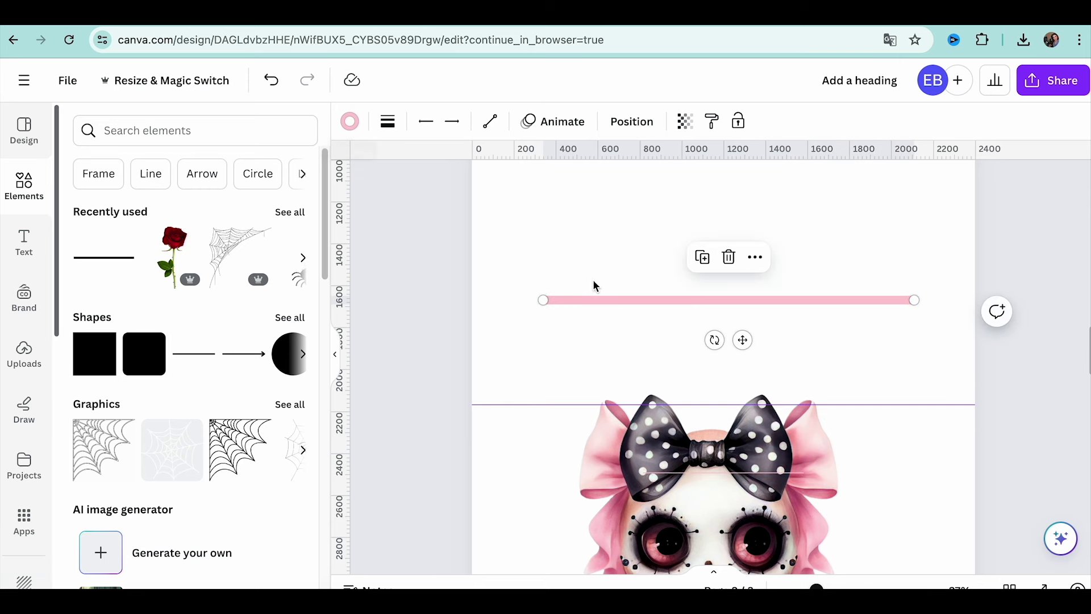
# Put a matching black stripe directly under the pink one and duplicate the pair into a block of four pink-and-black pairs
pyautogui.click(612, 317)
pyautogui.moveTo(690, 312); pyautogui.dragTo(691, 314)
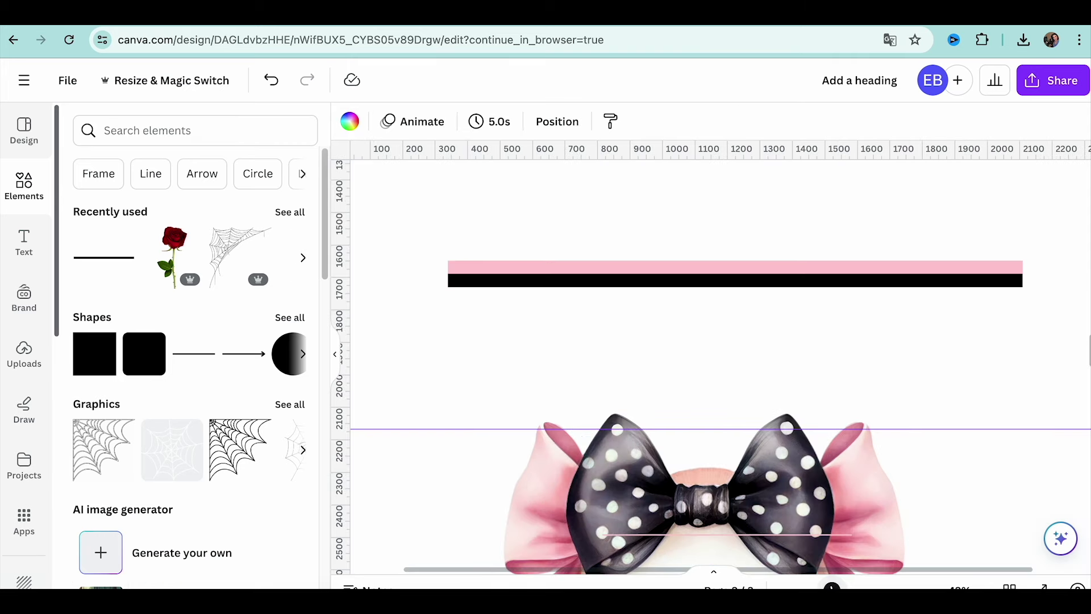
pyautogui.moveTo(531, 200); pyautogui.dragTo(549, 301)
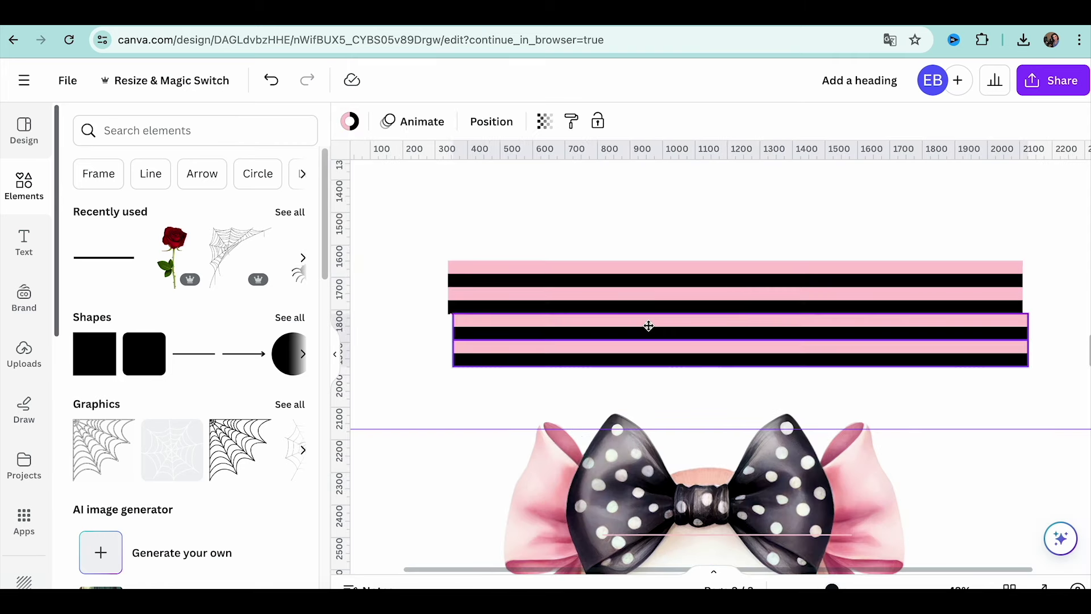
pyautogui.click(648, 325)
# Move the skull with the polka-dot bow down over the original striped background on page 2
pyautogui.scroll(-5, 697, 484)
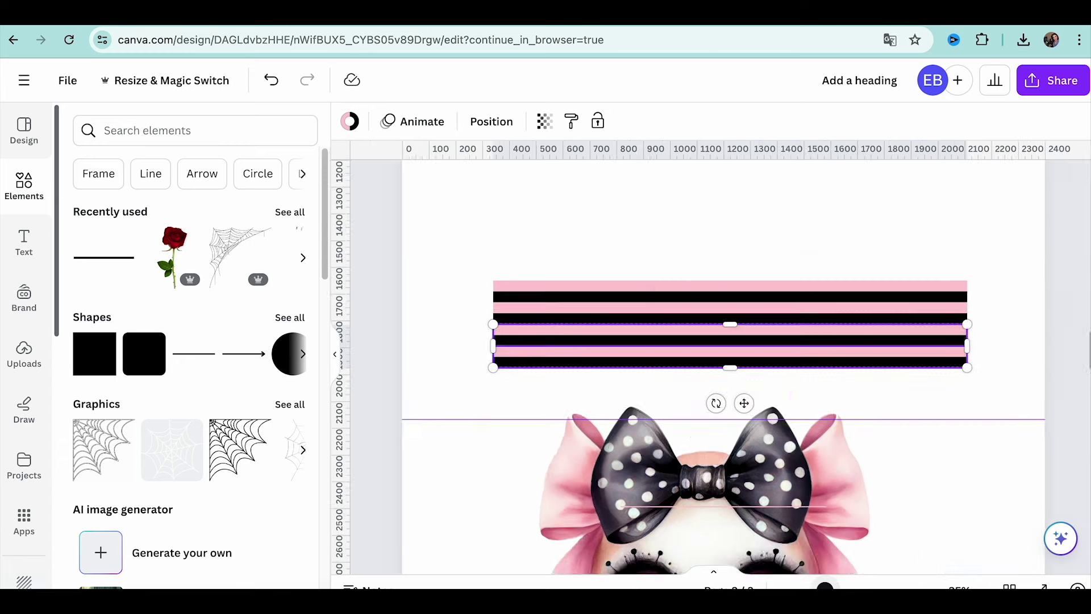
pyautogui.click(718, 450)
pyautogui.moveTo(718, 450); pyautogui.dragTo(717, 520)
pyautogui.scroll(-3, 717, 520)
# Move page 2's name text up closer to the stripes and adjust the ghost and spider on either side of the skull
pyautogui.click(739, 405)
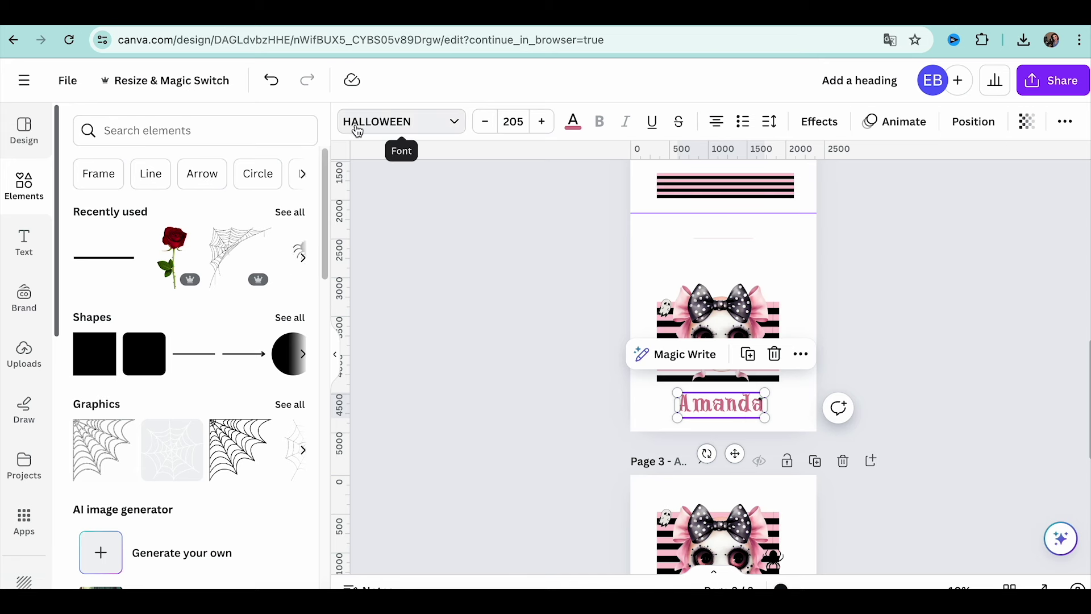
pyautogui.moveTo(709, 407); pyautogui.dragTo(707, 400)
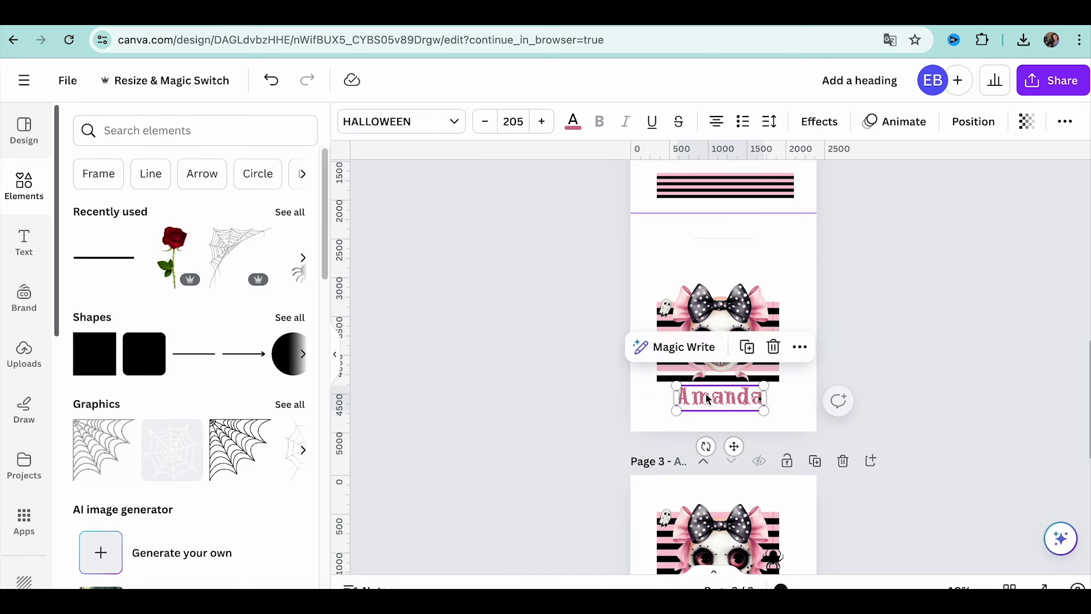
pyautogui.click(654, 310)
pyautogui.click(773, 341)
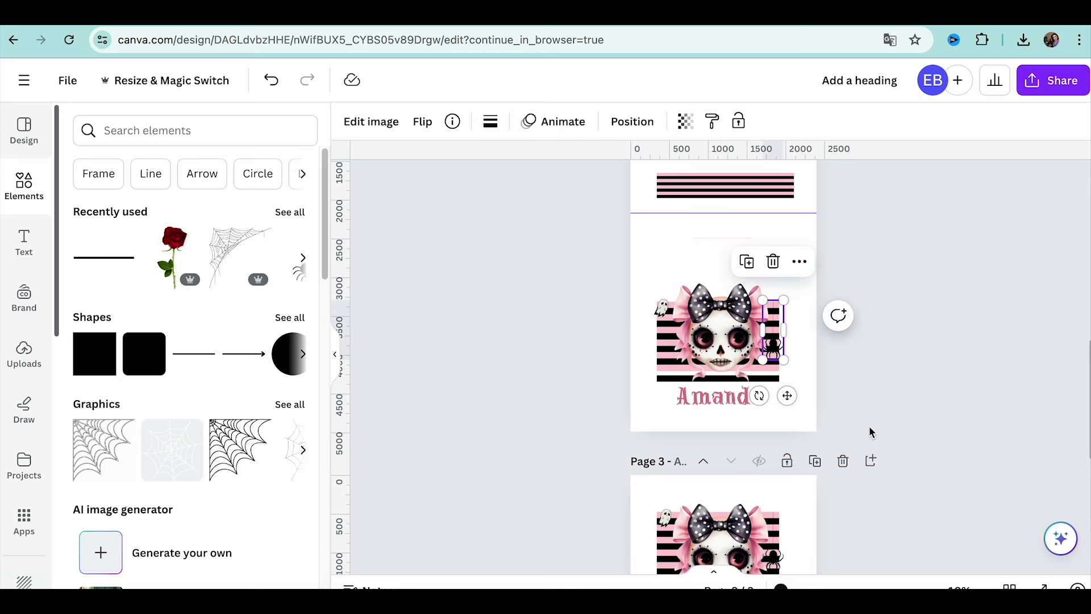
pyautogui.scroll(-5, 875, 463)
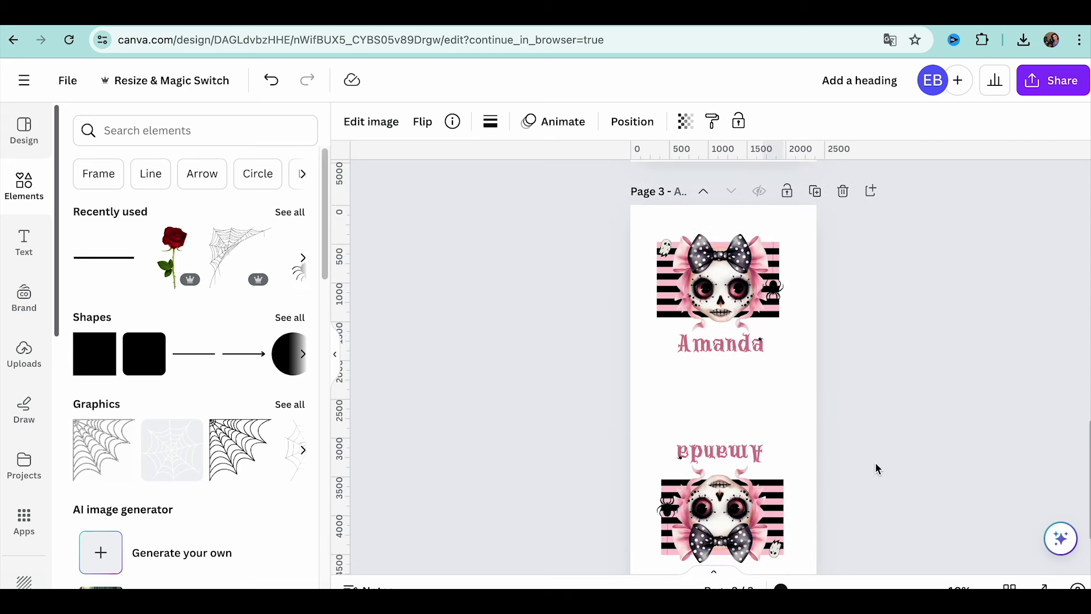
pyautogui.scroll(-2, 875, 468)
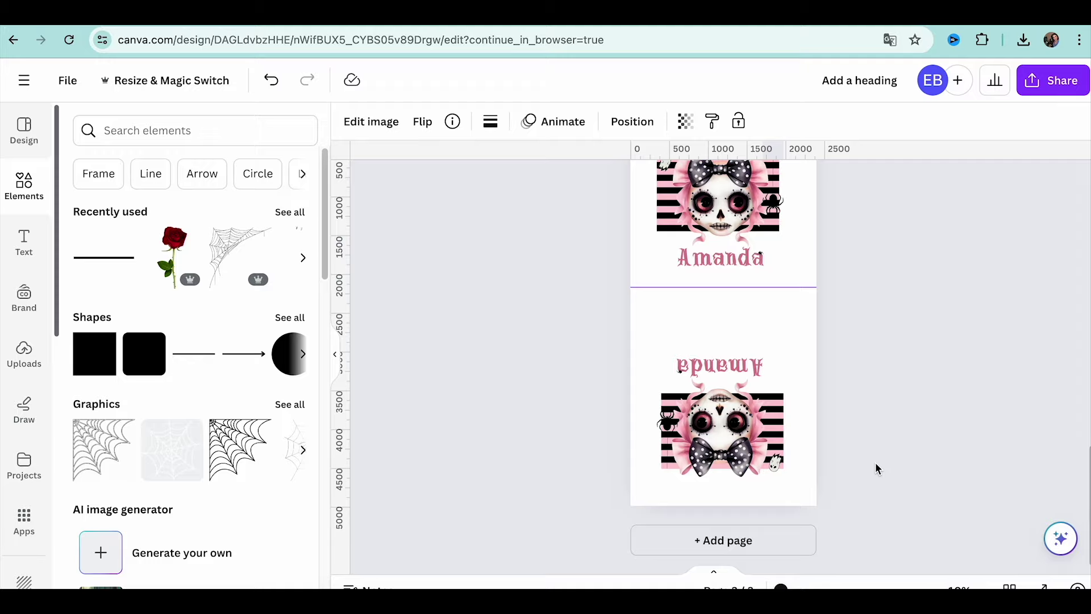